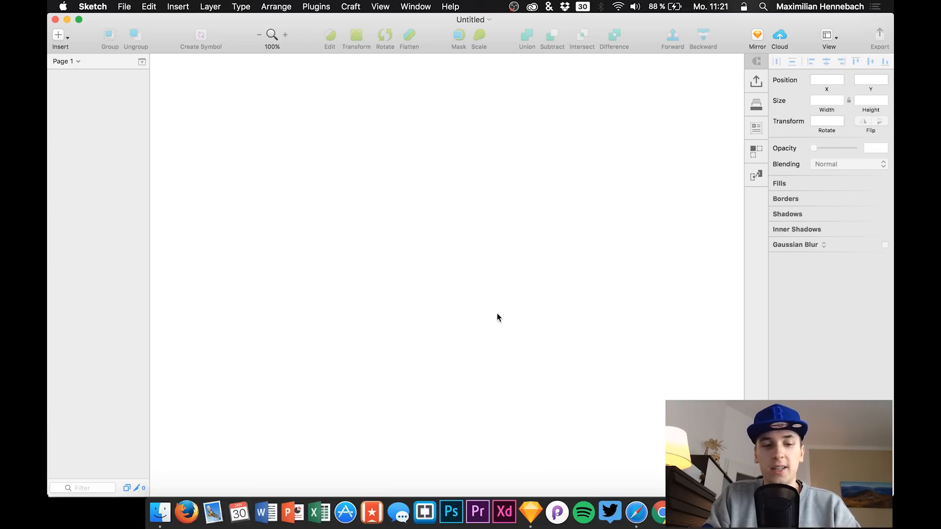
Create an artboard using the iPhone 7 preset of 375 × 667 px
{"action": "key", "text": "a"}
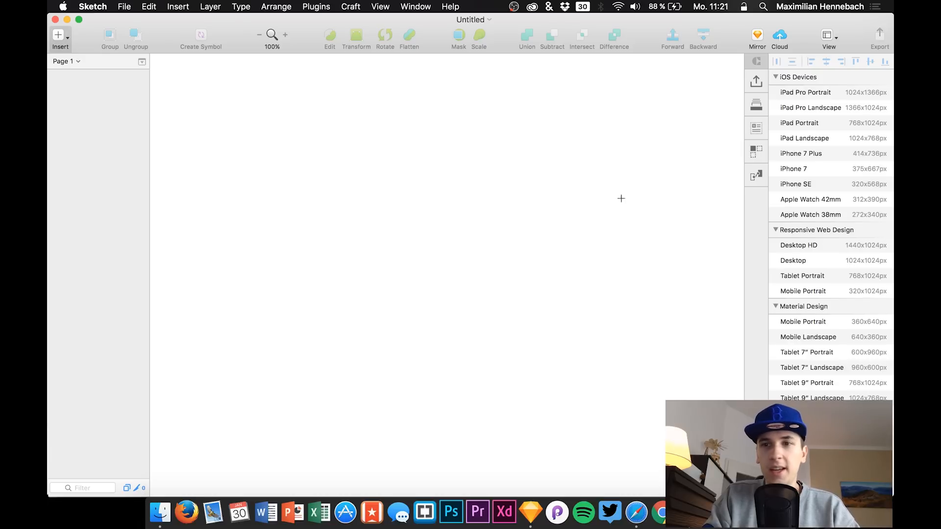
{"action": "left_click", "coordinate": [799, 169]}
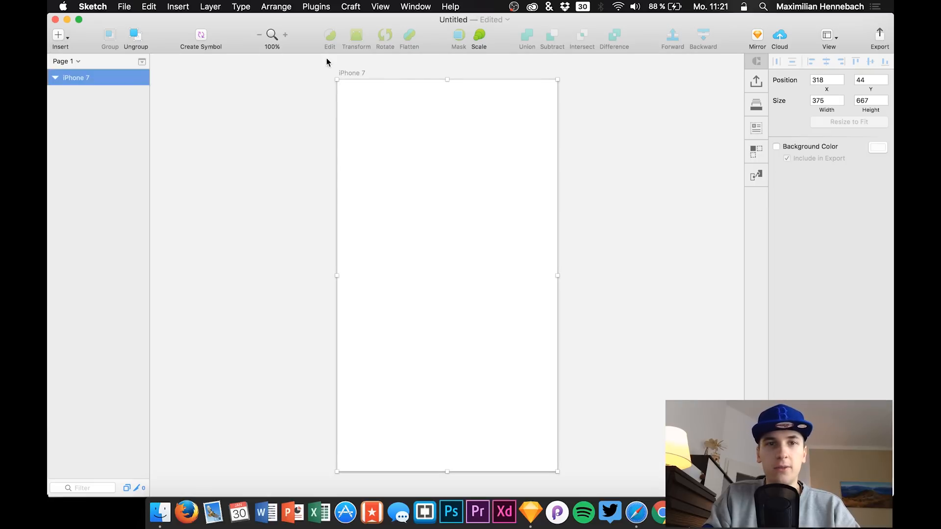
Open a new document from the iOS UI Design template
{"action": "left_click", "coordinate": [109, 5]}
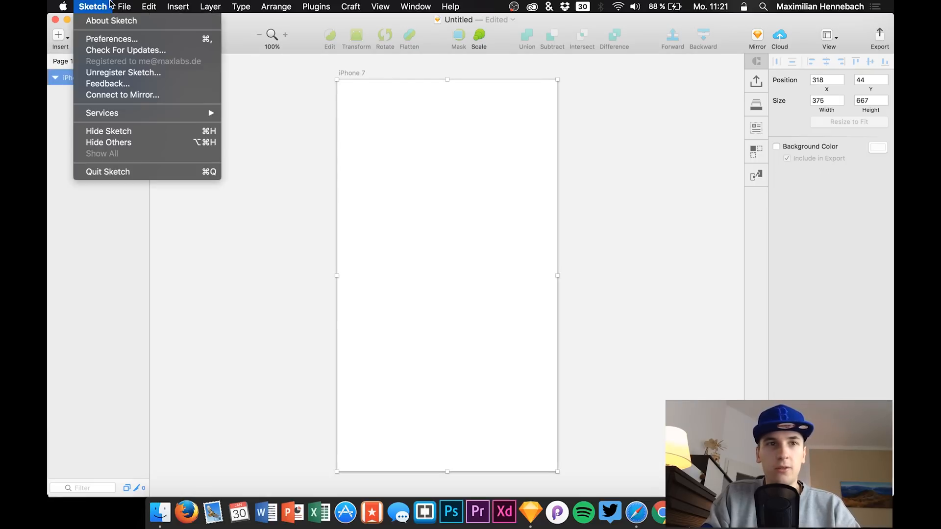
{"action": "mouse_move", "coordinate": [124, 6]}
{"action": "mouse_move", "coordinate": [162, 39]}
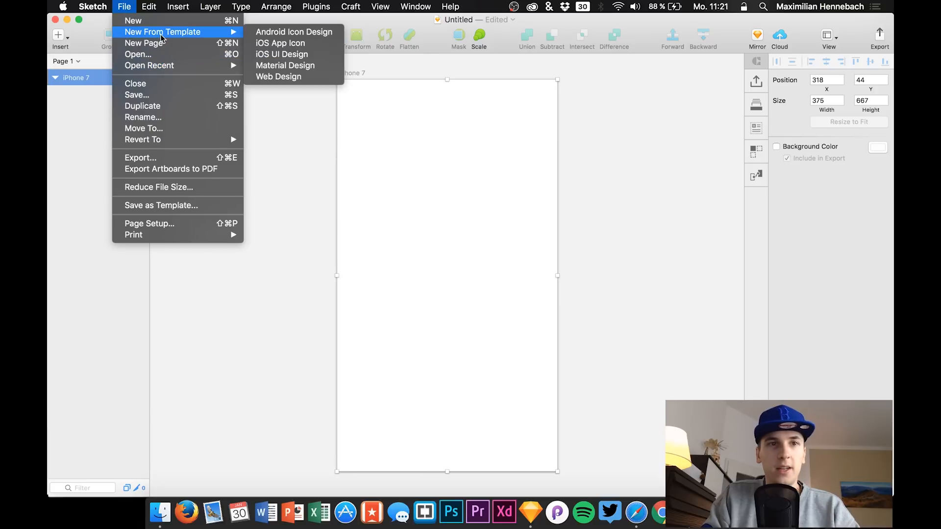
{"action": "left_click", "coordinate": [271, 43]}
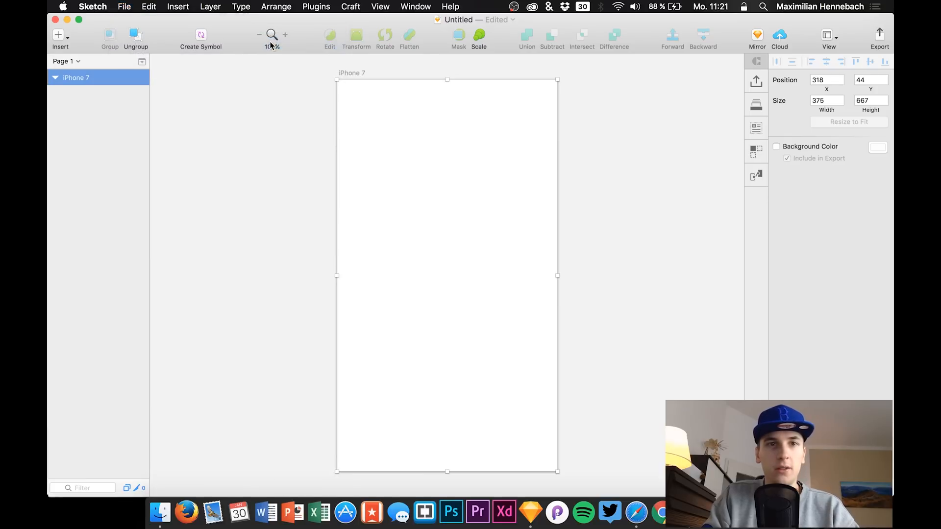
{"action": "left_click", "coordinate": [55, 19]}
{"action": "left_click", "coordinate": [124, 6]}
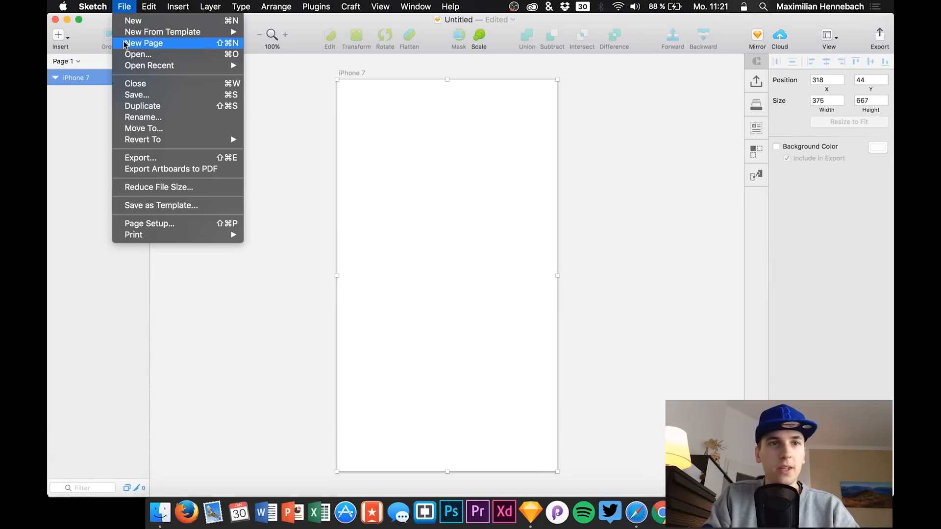
{"action": "mouse_move", "coordinate": [206, 32]}
{"action": "left_click", "coordinate": [282, 55]}
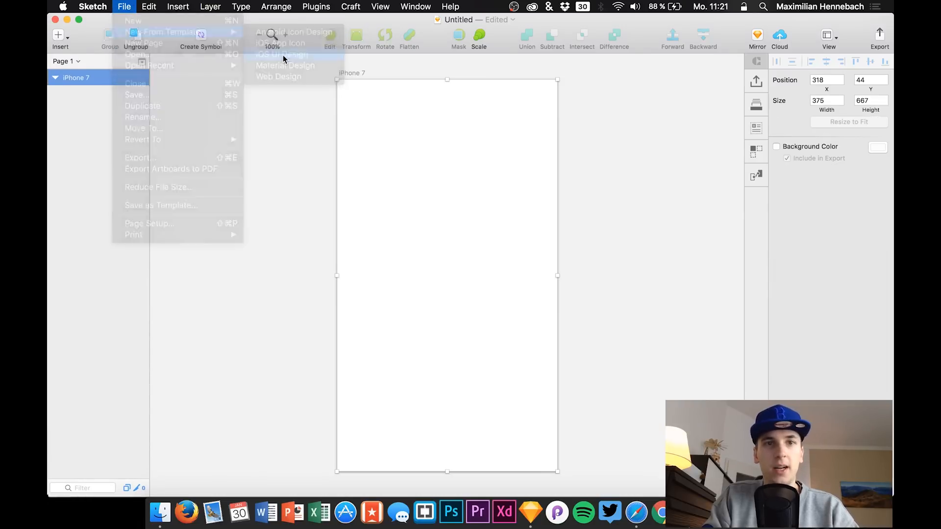
{"action": "left_click", "coordinate": [552, 348]}
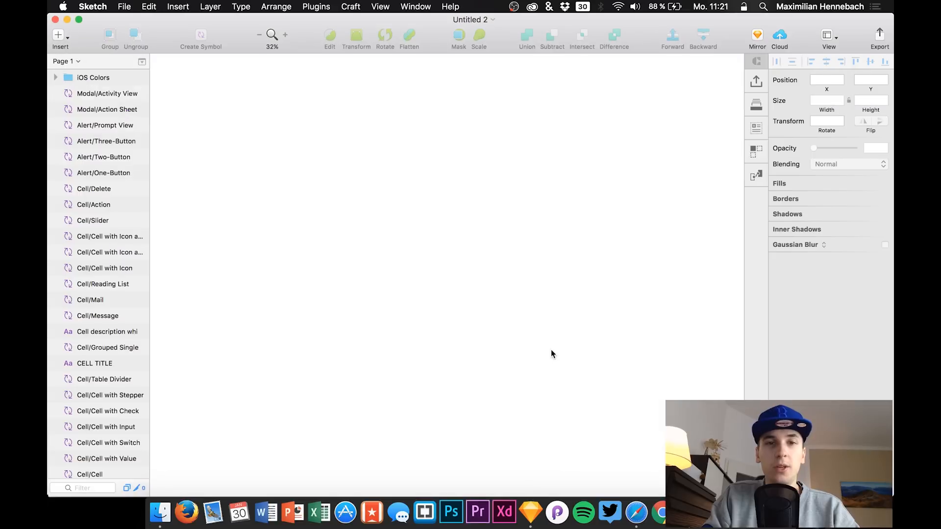
Copy the Status Bar/Black/100% symbol from the iOS template into the iPhone 7 artboard and align it to the artboard's top edge
{"action": "scroll", "coordinate": [186, 90], "scroll_direction": "up", "scroll_amount": 5}
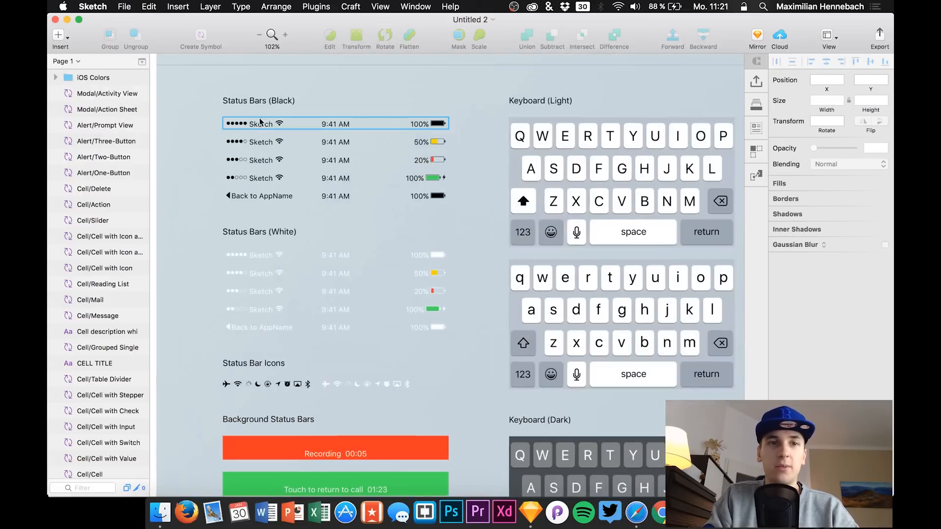
{"action": "left_click", "coordinate": [267, 128]}
{"action": "key", "text": "super+c"}
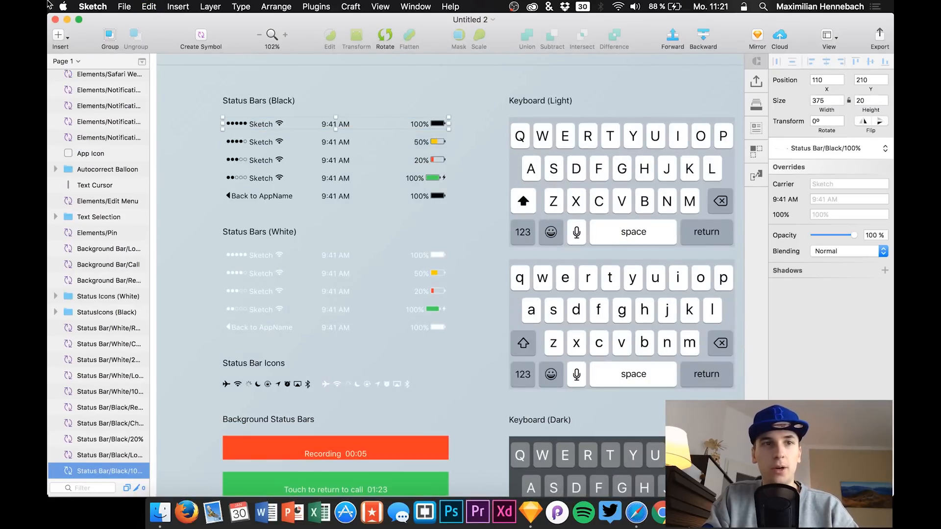
{"action": "left_click", "coordinate": [56, 19]}
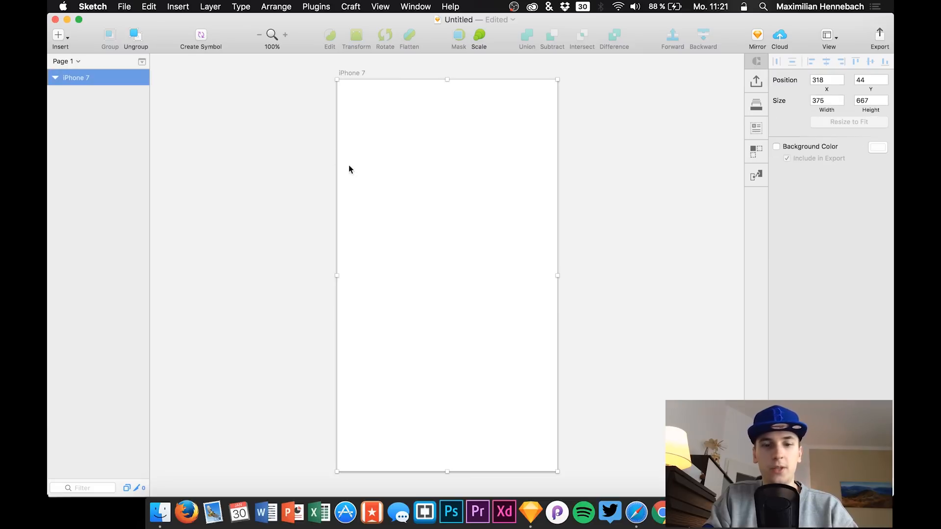
{"action": "key", "text": "super+v"}
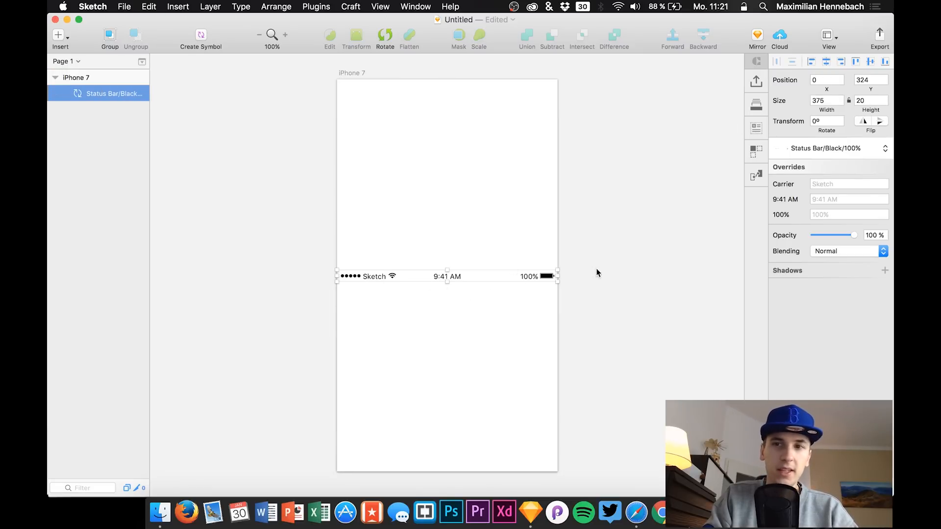
{"action": "left_click", "coordinate": [856, 60]}
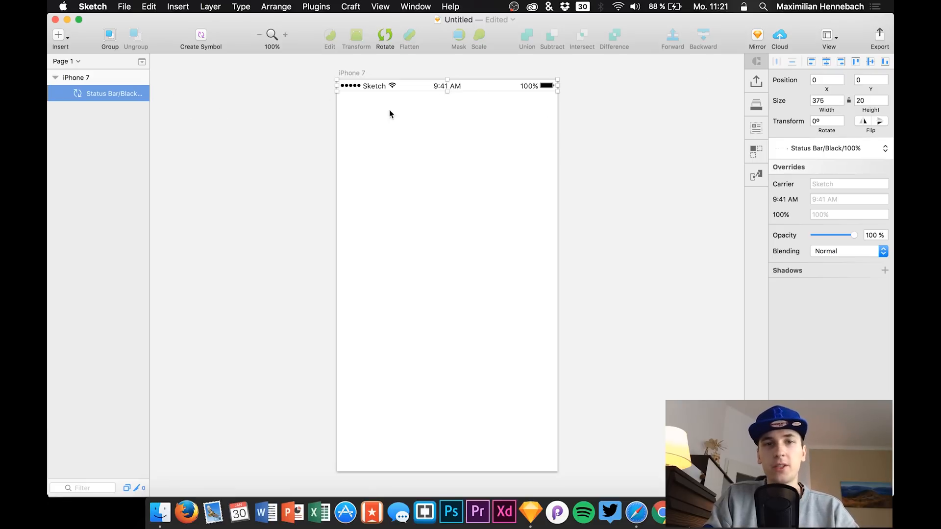
{"action": "left_click", "coordinate": [100, 114]}
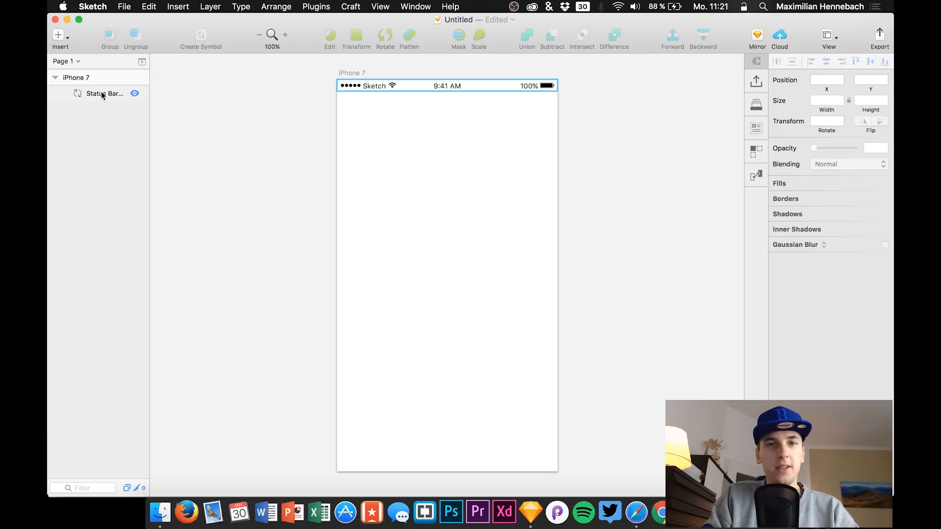
{"action": "left_click", "coordinate": [101, 94]}
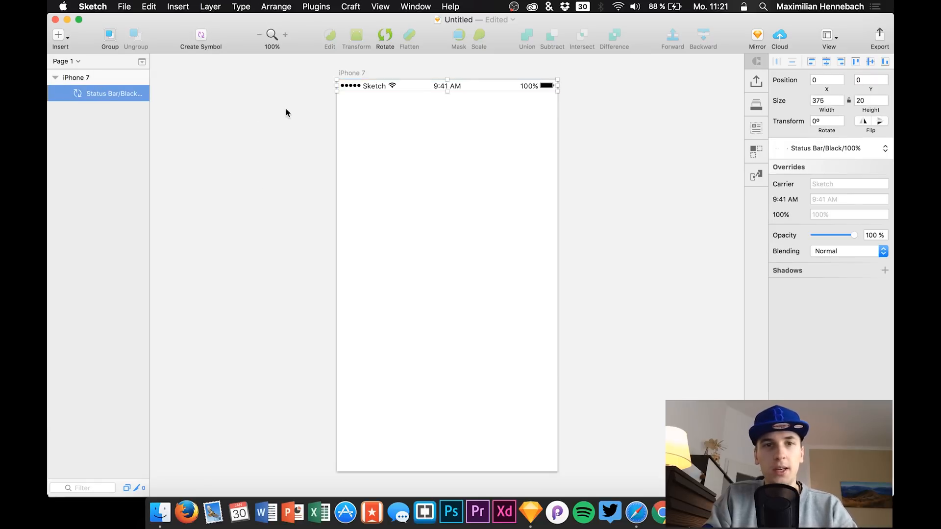
Draw a rectangle about 375 × 91 px across the top of the artboard and place it beneath the status bar layer
{"action": "key", "text": "r"}
{"action": "mouse_move", "coordinate": [338, 79]}
{"action": "left_mouse_down"}
{"action": "mouse_move", "coordinate": [368, 93]}
{"action": "mouse_move", "coordinate": [539, 112]}
{"action": "mouse_move", "coordinate": [557, 132]}
{"action": "left_mouse_up"}
{"action": "left_click_drag", "start_coordinate": [71, 102], "coordinate": [90, 114]}
Rename the rectangle layer as "top bar BG"
{"action": "double_click", "coordinate": [94, 110]}
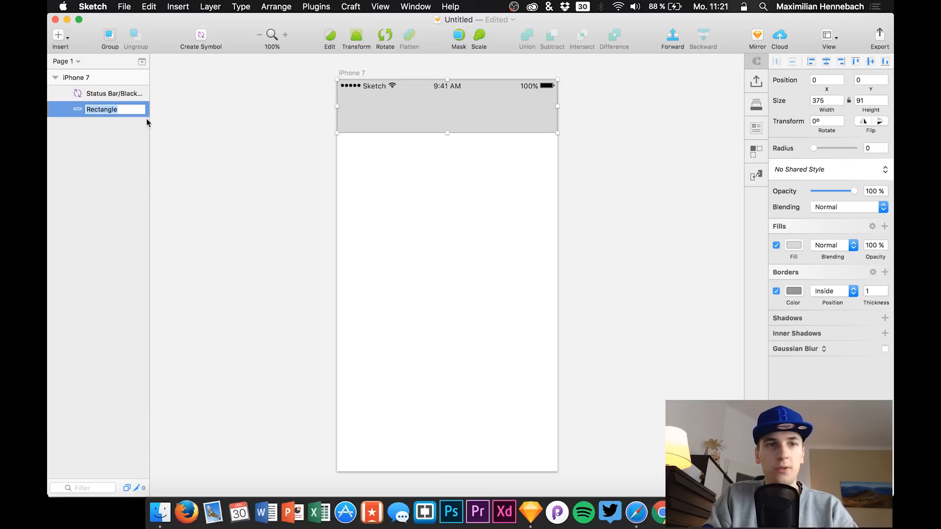
{"action": "type", "text": "top bar BG"}
{"action": "key", "text": "Return"}
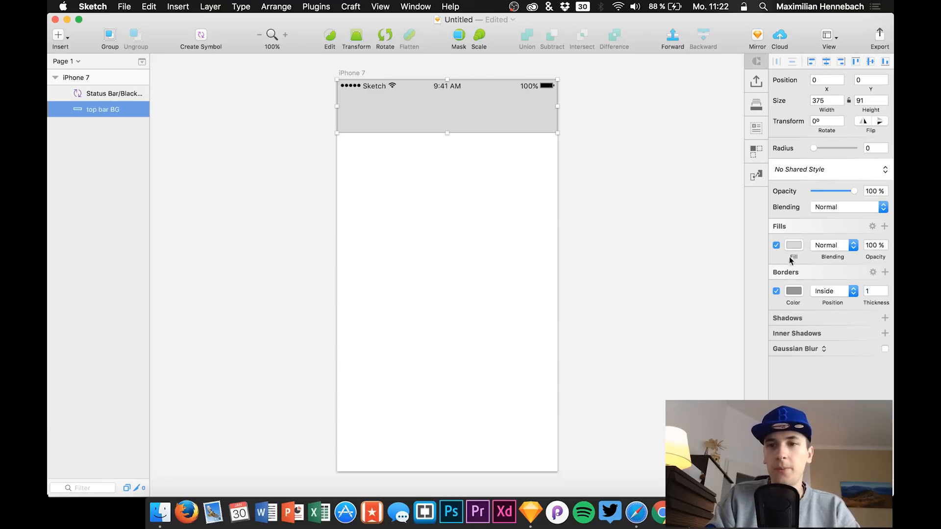
Remove the border from the top bar background and set its fill to light grey F4F4F4
{"action": "left_click", "coordinate": [776, 291]}
{"action": "left_click", "coordinate": [795, 247]}
{"action": "left_click_drag", "start_coordinate": [783, 292], "coordinate": [752, 287]}
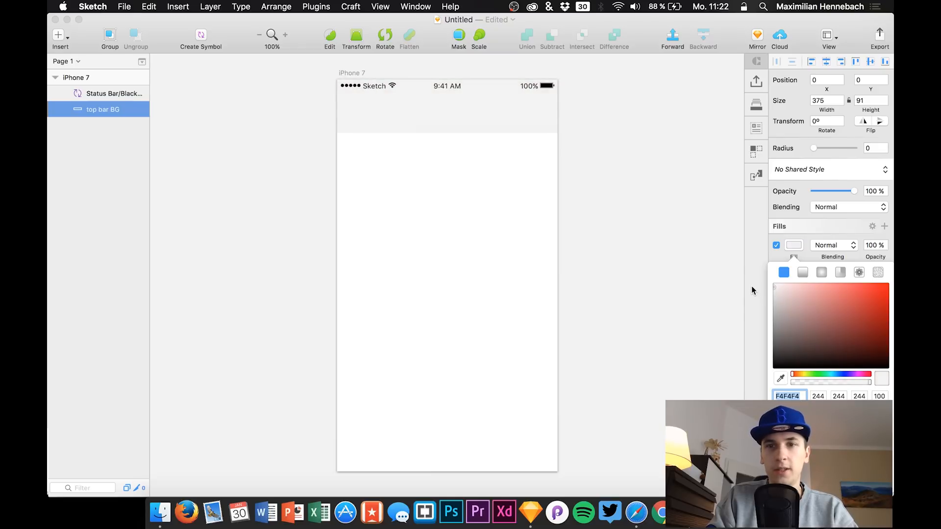
{"action": "left_click", "coordinate": [672, 257]}
{"action": "left_click", "coordinate": [423, 116]}
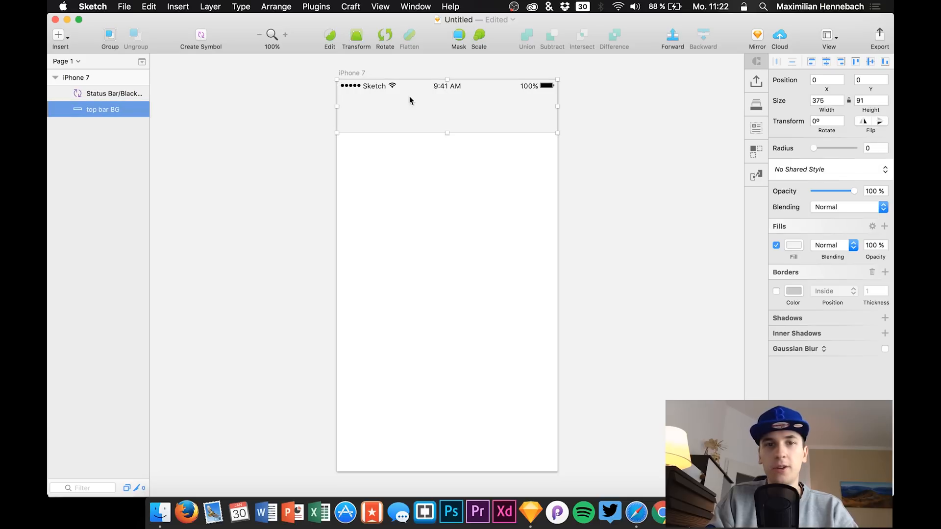
{"action": "left_click", "coordinate": [342, 162]}
Open the recent file Material Design Icons.sketch and bring its Core Icons section into view
{"action": "left_click", "coordinate": [124, 6]}
{"action": "mouse_move", "coordinate": [142, 71]}
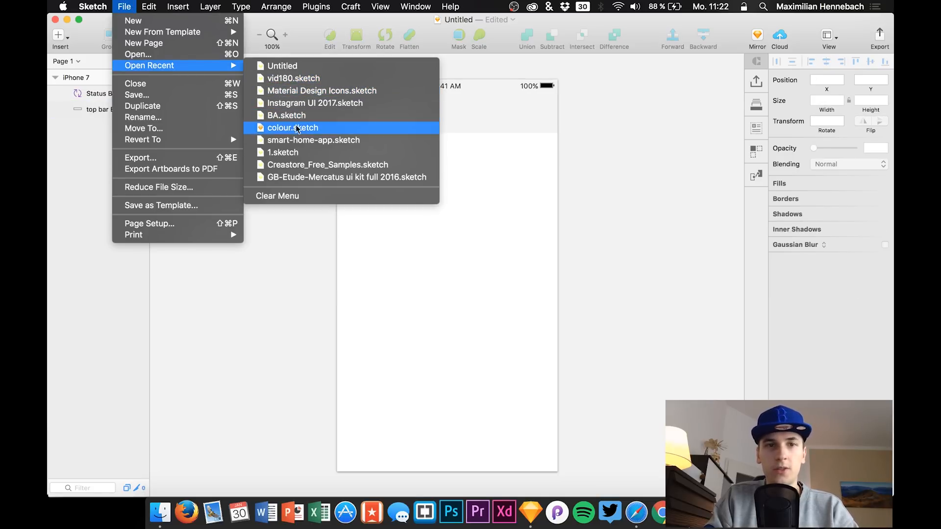
{"action": "left_click", "coordinate": [309, 90]}
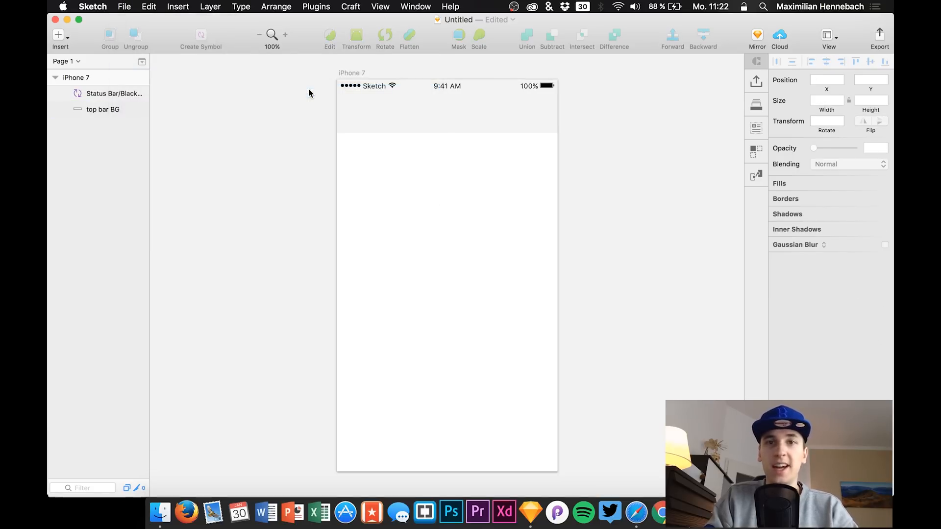
{"action": "scroll", "coordinate": [411, 227], "scroll_direction": "up", "scroll_amount": 2}
{"action": "scroll", "coordinate": [410, 227], "scroll_direction": "up", "scroll_amount": 2}
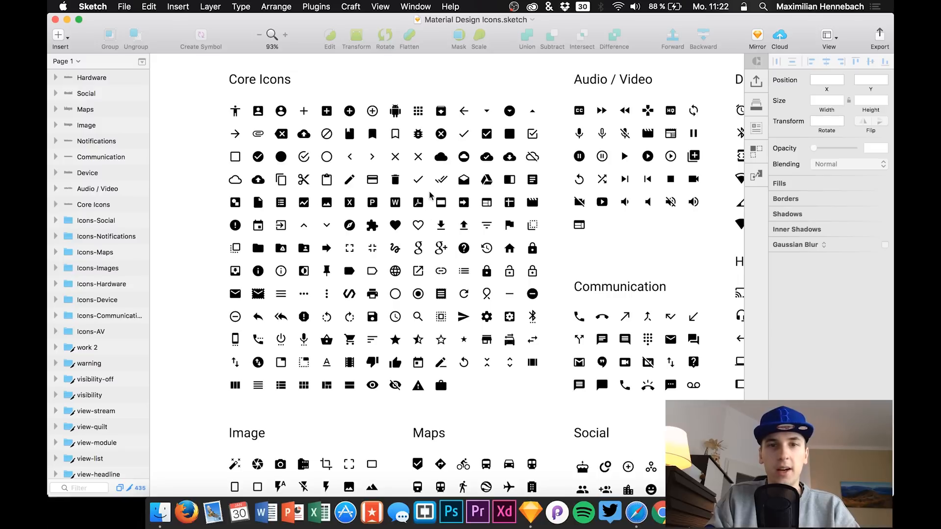
Copy the arrow-back icon from the Core Icons set and paste it into the iPhone 7 artboard
{"action": "left_click", "coordinate": [462, 116]}
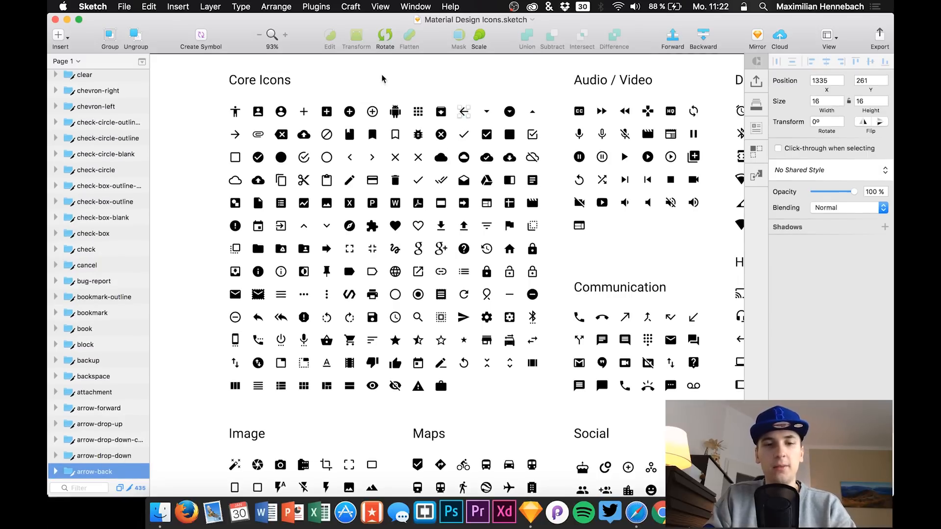
{"action": "key", "text": "super+c"}
{"action": "key", "text": "ctrl+Up"}
{"action": "left_click", "coordinate": [397, 231]}
{"action": "key", "text": "super+v"}
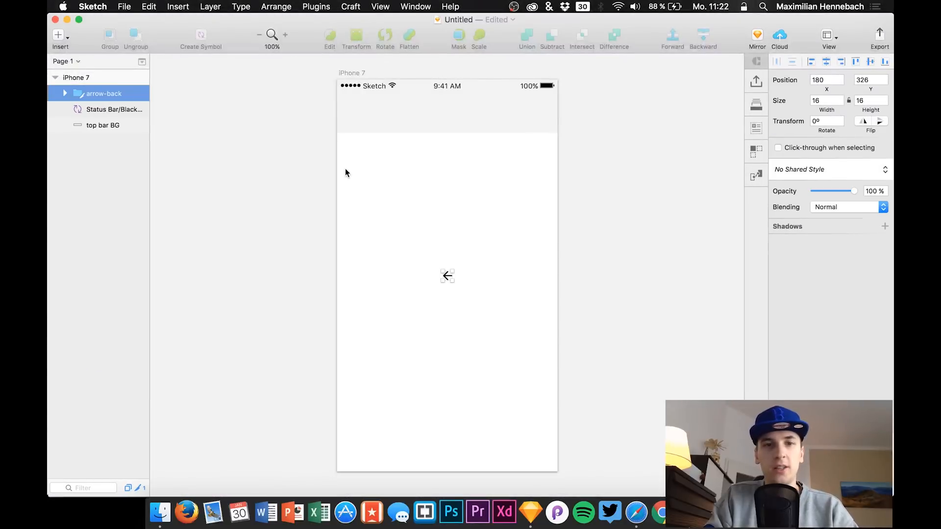
Copy the shopping-basket icon from the Material Design icons file and paste it into the iPhone 7 artboard
{"action": "key", "text": "ctrl+Up"}
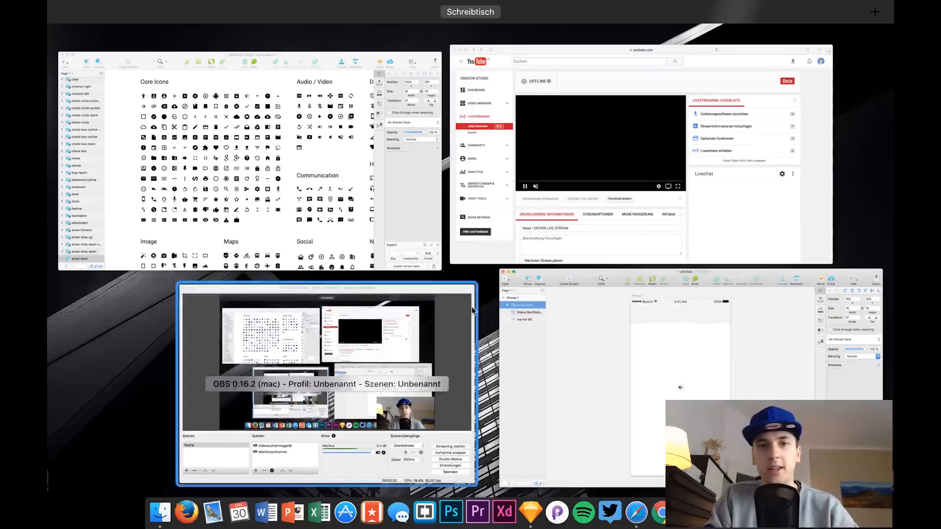
{"action": "left_click", "coordinate": [353, 203]}
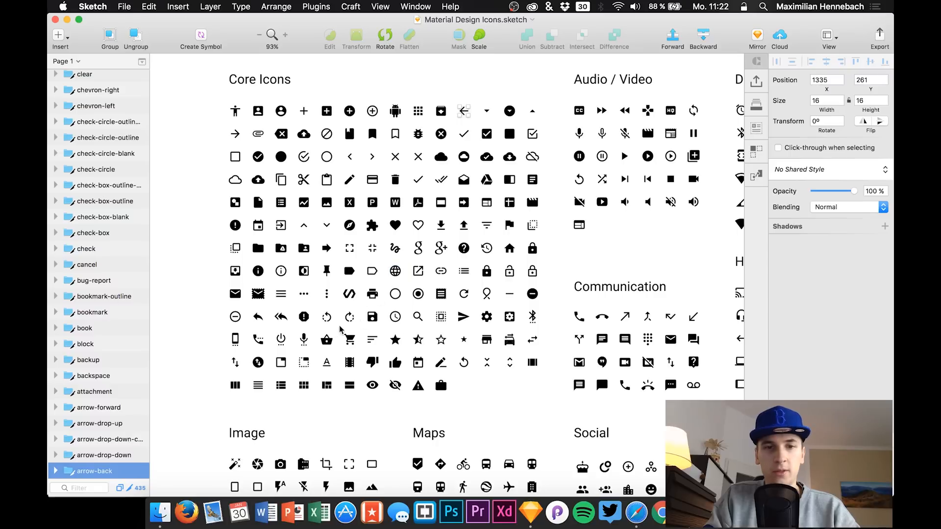
{"action": "left_click", "coordinate": [327, 339]}
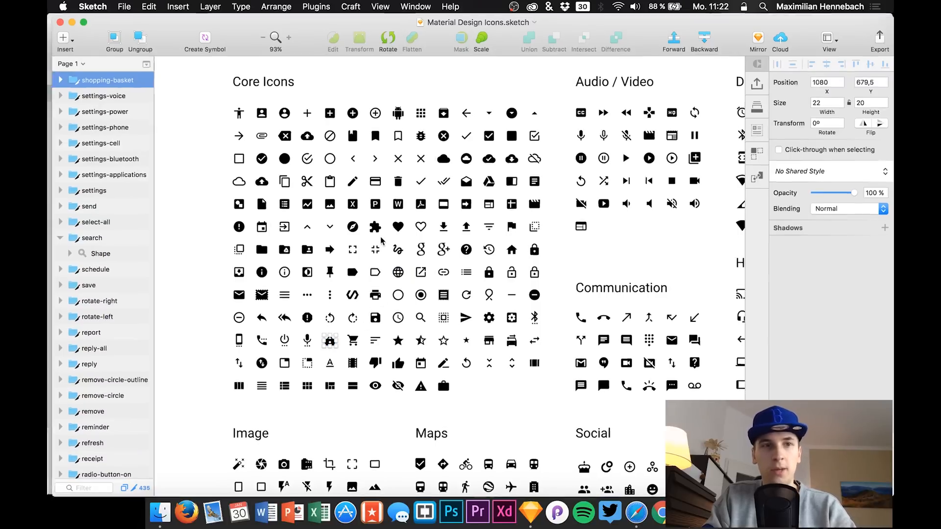
{"action": "key", "text": "ctrl+Up"}
{"action": "left_click", "coordinate": [368, 205]}
{"action": "key", "text": "super+v"}
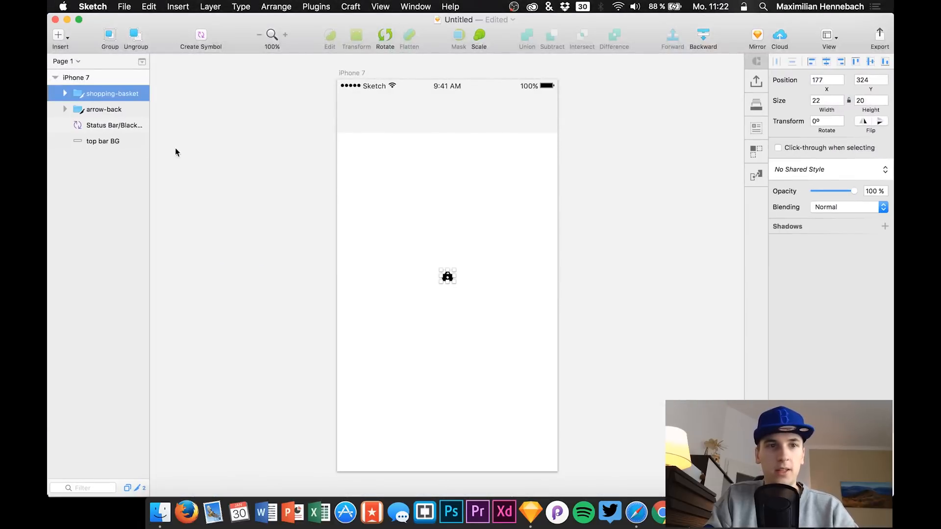
Ungroup the shopping-basket and arrow-back icons into plain shape layers
{"action": "left_click", "coordinate": [135, 40]}
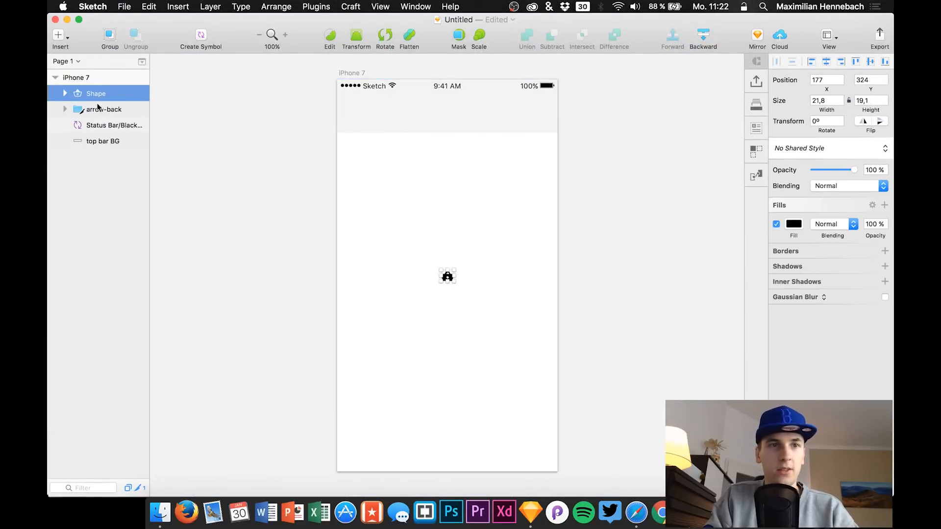
{"action": "left_click", "coordinate": [100, 108]}
{"action": "left_click", "coordinate": [136, 40]}
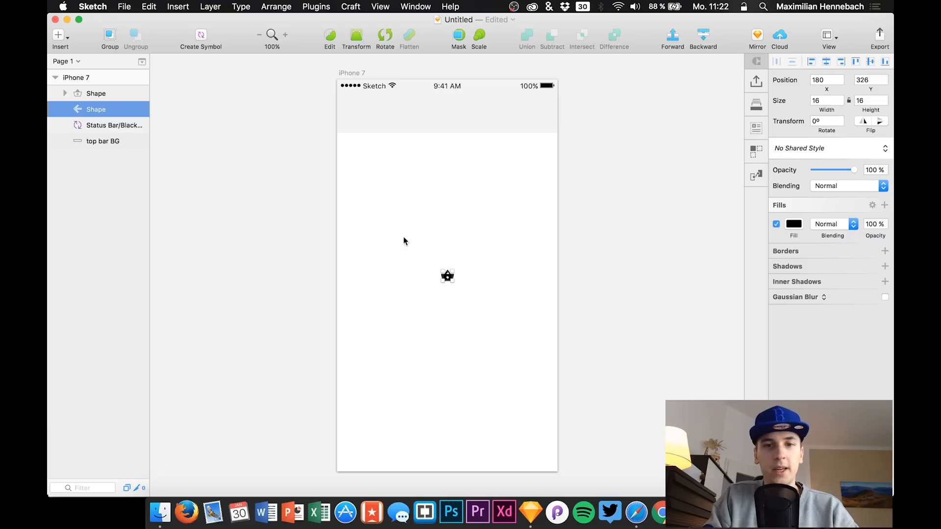
Try to move the two overlapping icon shapes up toward the top bar
{"action": "left_click", "coordinate": [447, 276], "text": "shift"}
{"action": "left_click_drag", "start_coordinate": [447, 277], "coordinate": [416, 142]}
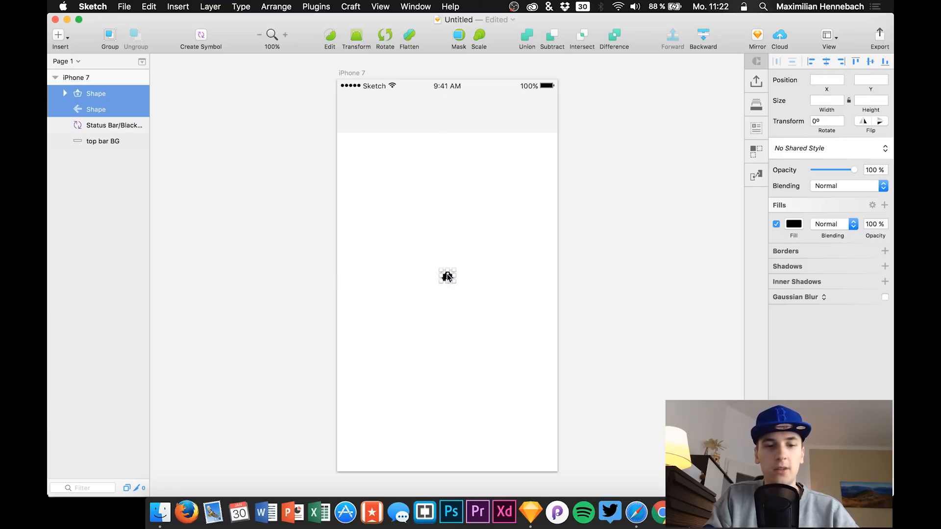
{"action": "scroll", "coordinate": [472, 290], "scroll_direction": "up", "scroll_amount": 3}
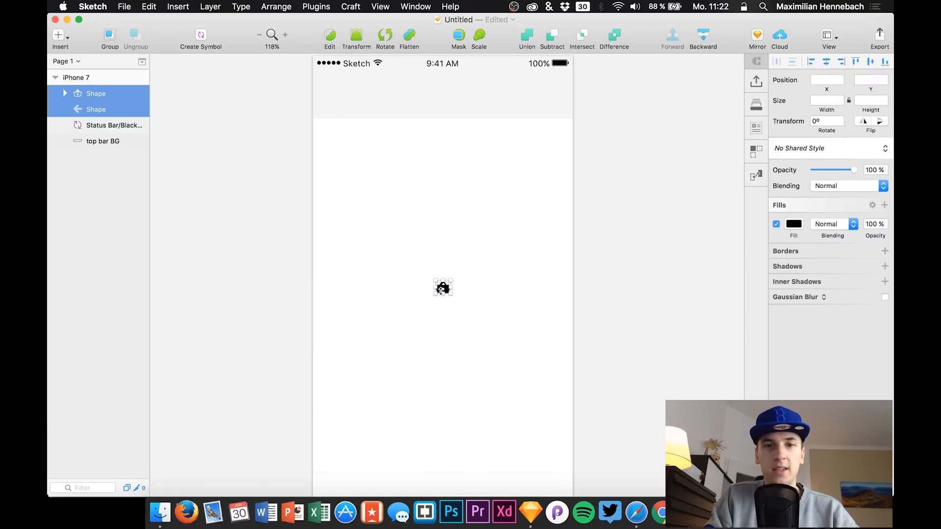
{"action": "left_click_drag", "start_coordinate": [444, 291], "coordinate": [505, 197]}
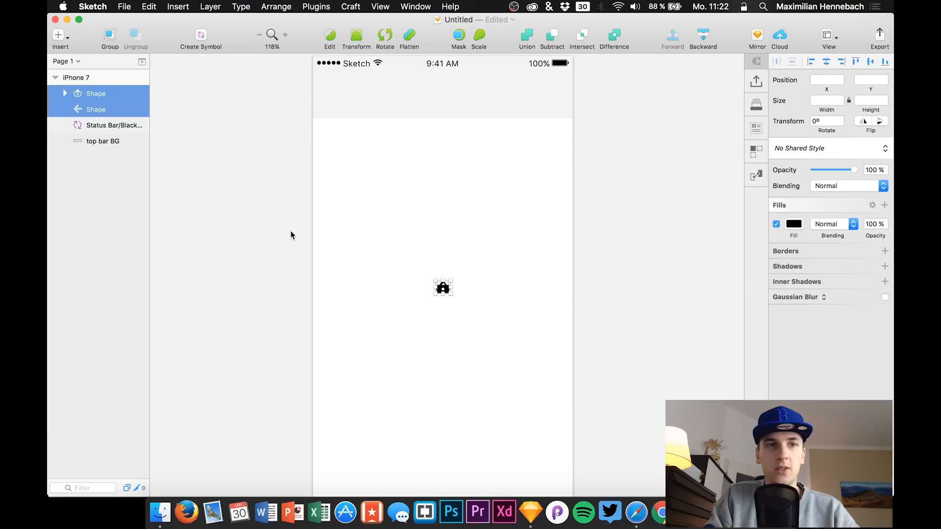
Move the basket shape off the arrow to just below the right end of the top bar, at about X 295, Y 113
{"action": "left_click", "coordinate": [107, 145]}
{"action": "left_click", "coordinate": [107, 110]}
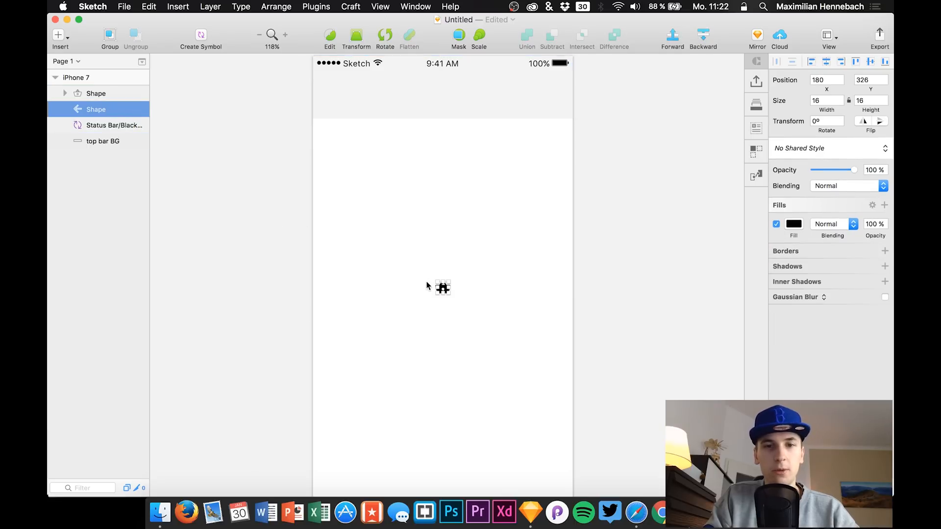
{"action": "scroll", "coordinate": [442, 288], "scroll_direction": "up", "scroll_amount": 3}
{"action": "left_click", "coordinate": [443, 286]}
{"action": "left_click_drag", "start_coordinate": [442, 286], "coordinate": [549, 103]}
{"action": "scroll", "coordinate": [548, 99], "scroll_direction": "up", "scroll_amount": 2}
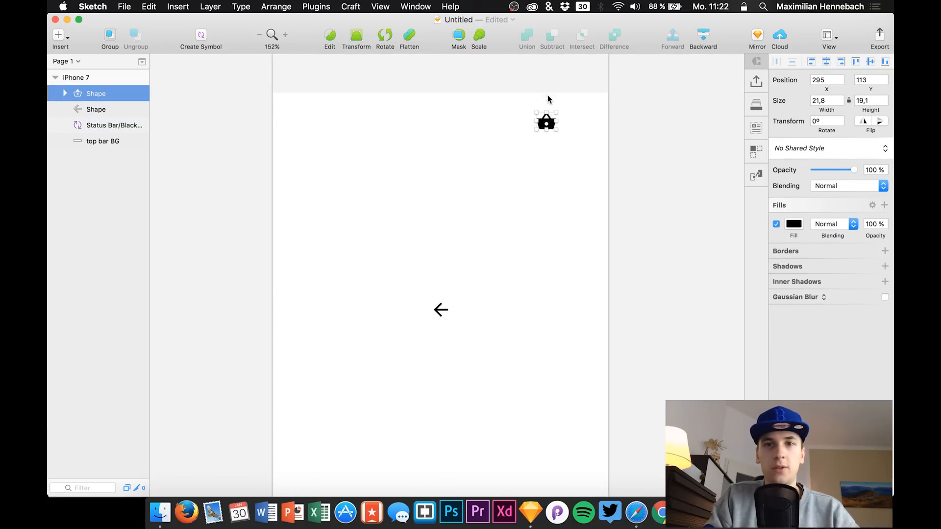
Move the basket icon up into the right end of the top bar, at X 332, Y 36
{"action": "scroll", "coordinate": [542, 147], "scroll_direction": "up", "scroll_amount": 2}
{"action": "left_click_drag", "start_coordinate": [547, 148], "coordinate": [584, 82]}
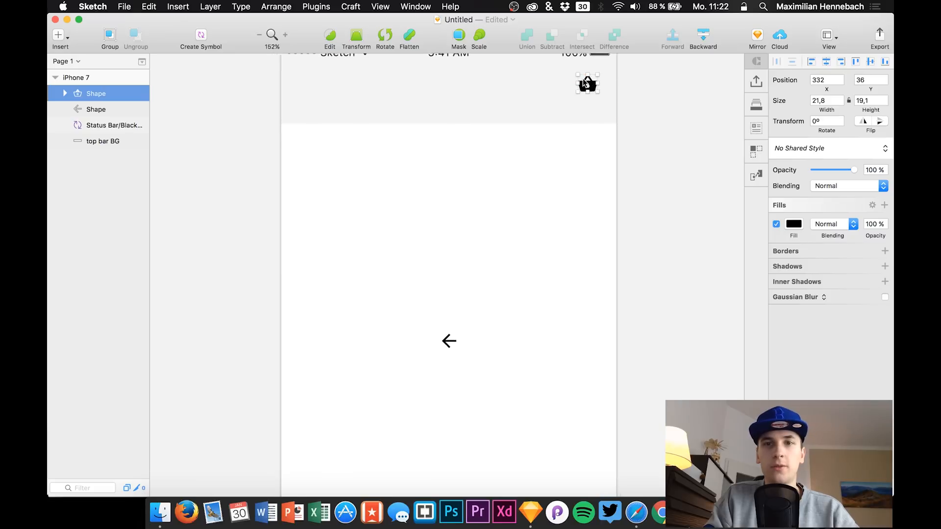
Align the back-arrow shape to the left and top edges of the artboard
{"action": "scroll", "coordinate": [529, 118], "scroll_direction": "left", "scroll_amount": 2}
{"action": "left_click", "coordinate": [464, 345]}
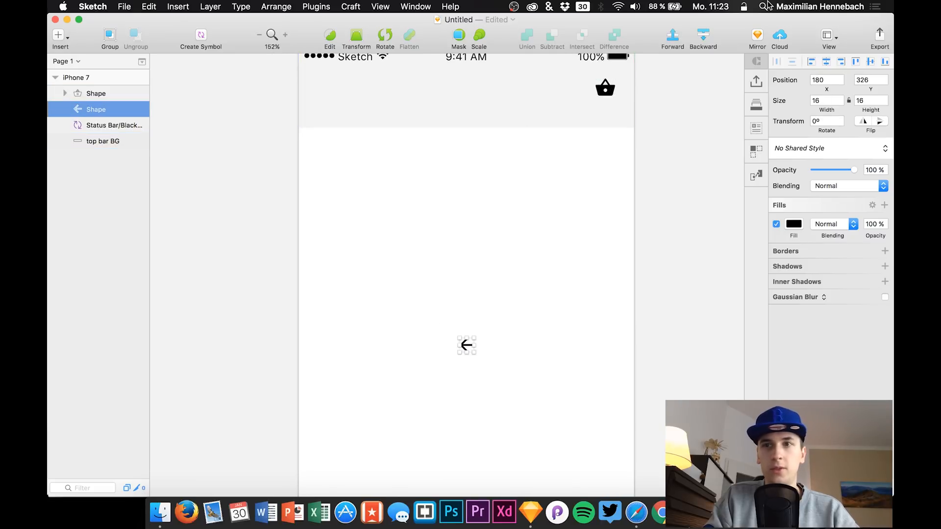
{"action": "left_click", "coordinate": [812, 62]}
{"action": "left_click", "coordinate": [856, 62]}
Nudge the back arrow into place below the status bar, at X 8, Y 35
{"action": "scroll", "coordinate": [434, 133], "scroll_direction": "up", "scroll_amount": 1}
{"action": "scroll", "coordinate": [433, 131], "scroll_direction": "up", "scroll_amount": 3}
{"action": "key", "text": "shift+Right"}
{"action": "key", "text": "shift+Right"}
{"action": "key", "text": "shift+Down"}
{"action": "key", "text": "shift+Down"}
{"action": "key", "text": "shift+Down"}
{"action": "key", "text": "shift+Down"}
{"action": "key", "text": "shift+Down"}
{"action": "key", "text": "shift+Left"}
{"action": "key", "text": "Up"}
{"action": "key", "text": "Up"}
{"action": "key", "text": "Up"}
{"action": "key", "text": "Right"}
{"action": "key", "text": "Right"}
{"action": "key", "text": "Right"}
{"action": "key", "text": "Up"}
{"action": "key", "text": "Up"}
{"action": "key", "text": "Up"}
{"action": "key", "text": "Up"}
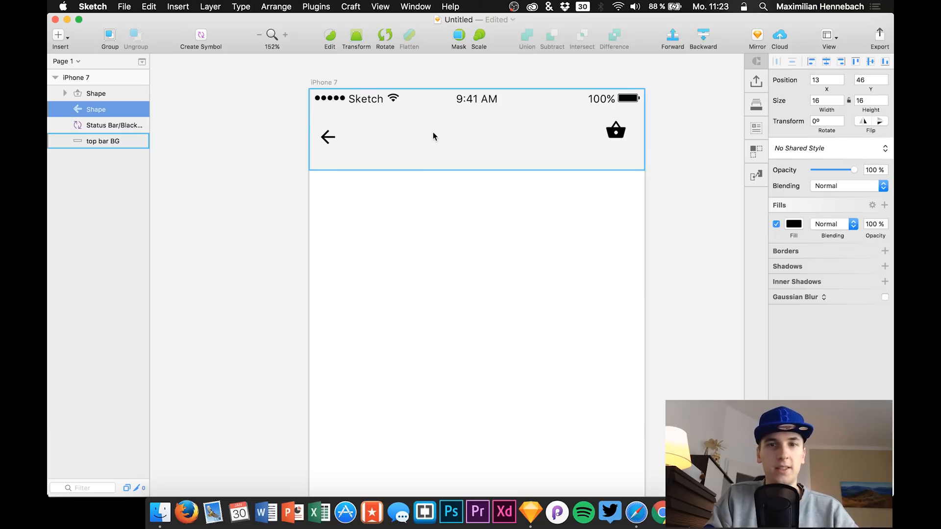
{"action": "key", "text": "Up"}
{"action": "key", "text": "Up"}
{"action": "key", "text": "Up"}
{"action": "key", "text": "Up"}
{"action": "key", "text": "Up"}
{"action": "key", "text": "Up"}
{"action": "key", "text": "Up"}
{"action": "key", "text": "Up"}
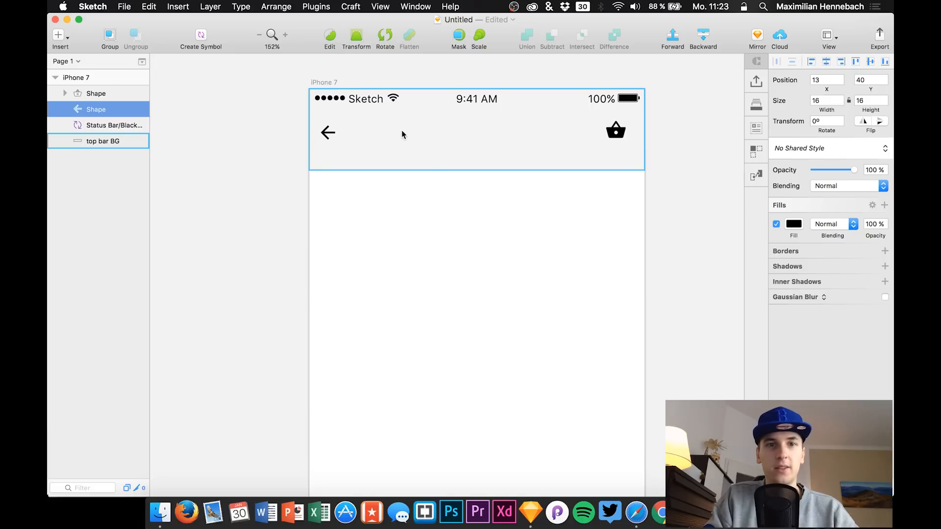
{"action": "key", "text": "Left"}
{"action": "key", "text": "Left"}
{"action": "key", "text": "Left"}
{"action": "key", "text": "Left"}
{"action": "key", "text": "Left"}
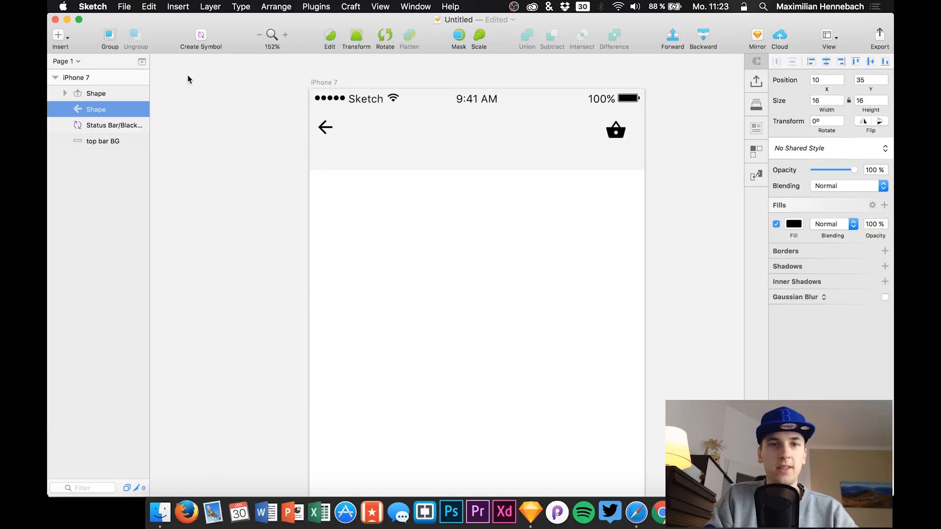
Show the rulers around the canvas
{"action": "left_click", "coordinate": [382, 7]}
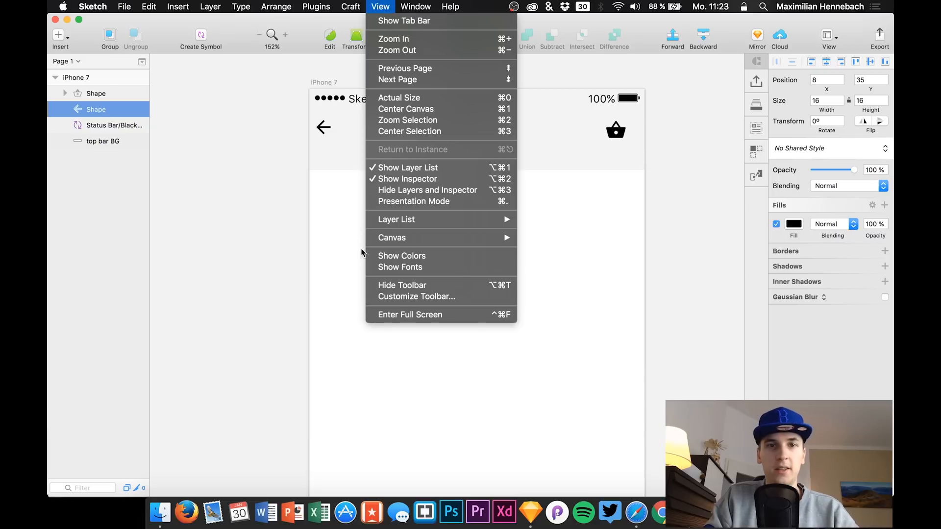
{"action": "mouse_move", "coordinate": [499, 238]}
{"action": "left_click", "coordinate": [541, 289]}
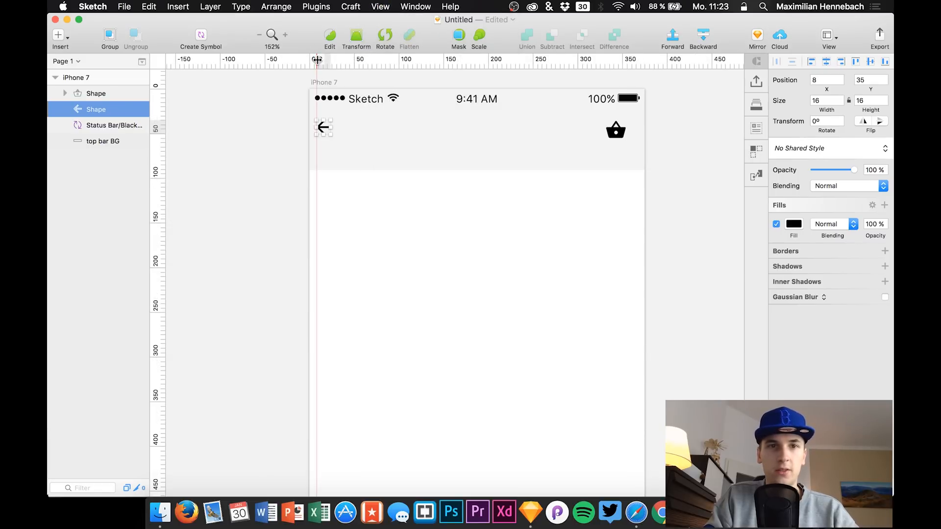
Add vertical guides at 6 and 370, in line with the two ends of the status bar content
{"action": "scroll", "coordinate": [315, 101], "scroll_direction": "up", "scroll_amount": 5}
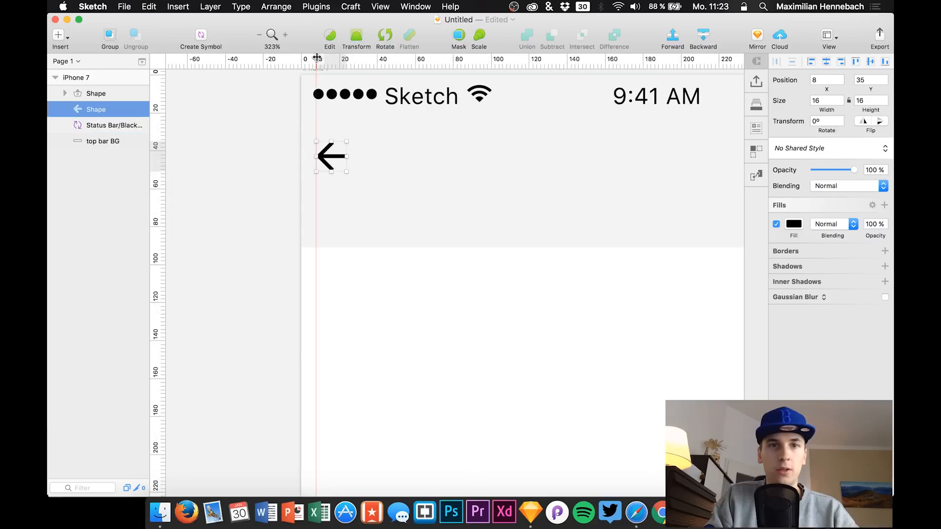
{"action": "left_click", "coordinate": [312, 59]}
{"action": "scroll", "coordinate": [500, 135], "scroll_direction": "right", "scroll_amount": 5}
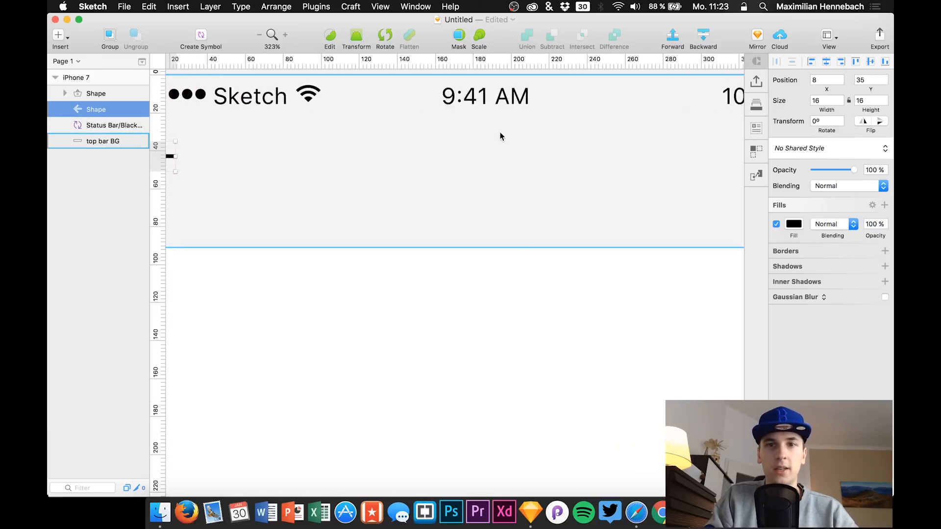
{"action": "scroll", "coordinate": [500, 132], "scroll_direction": "right", "scroll_amount": 3}
{"action": "left_click", "coordinate": [727, 61]}
{"action": "scroll", "coordinate": [469, 168], "scroll_direction": "left", "scroll_amount": 3}
{"action": "scroll", "coordinate": [469, 167], "scroll_direction": "down", "scroll_amount": 3}
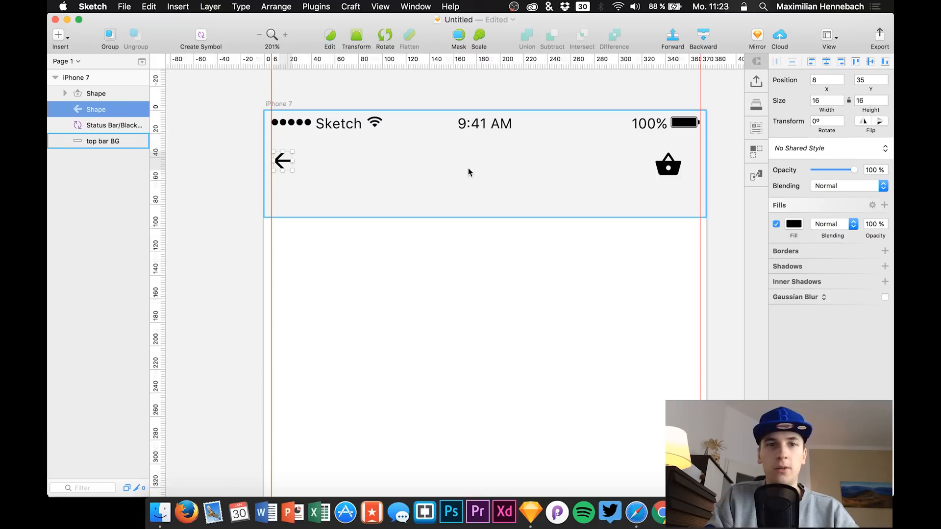
Nudge the back arrow toward the left guide, to X 7
{"action": "left_click", "coordinate": [101, 126]}
{"action": "left_click", "coordinate": [96, 110]}
{"action": "key", "text": "Left"}
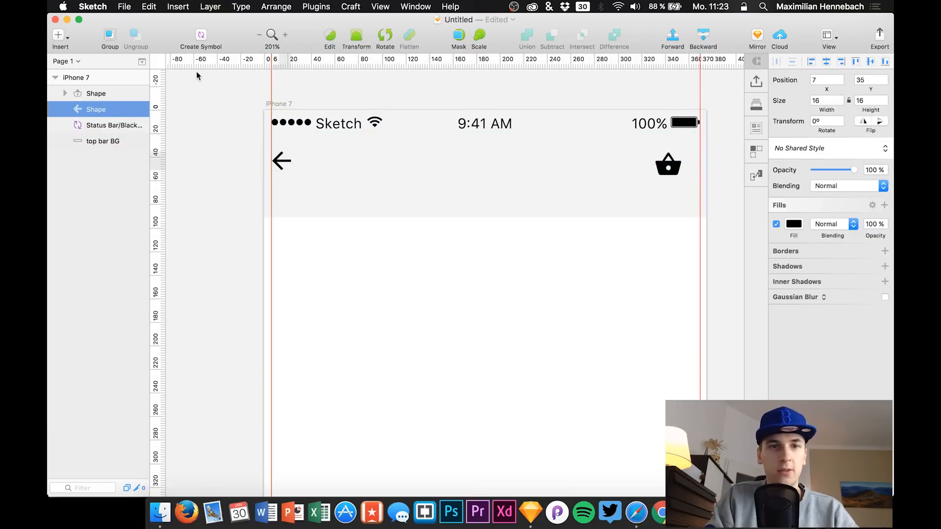
Align the basket and back-arrow icons with each other along their vertical centres
{"action": "left_click", "coordinate": [99, 96]}
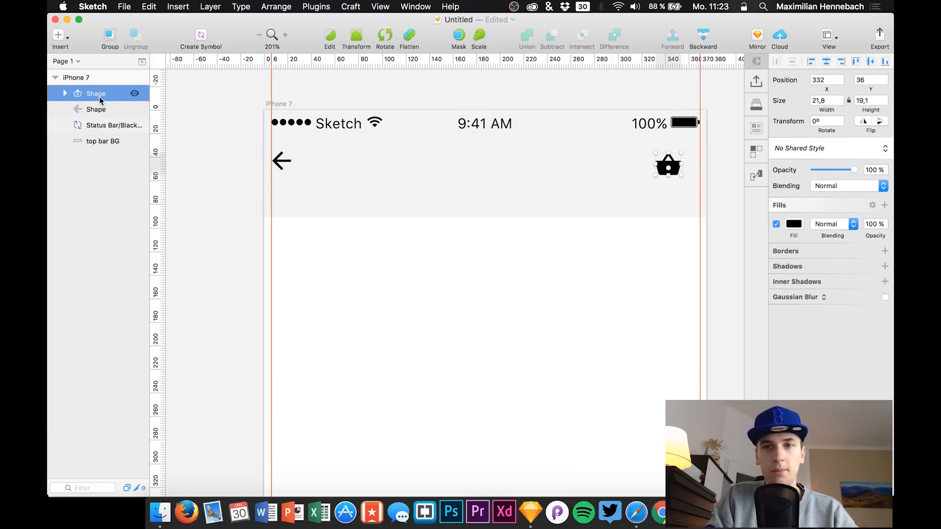
{"action": "left_click", "coordinate": [282, 160], "text": "shift"}
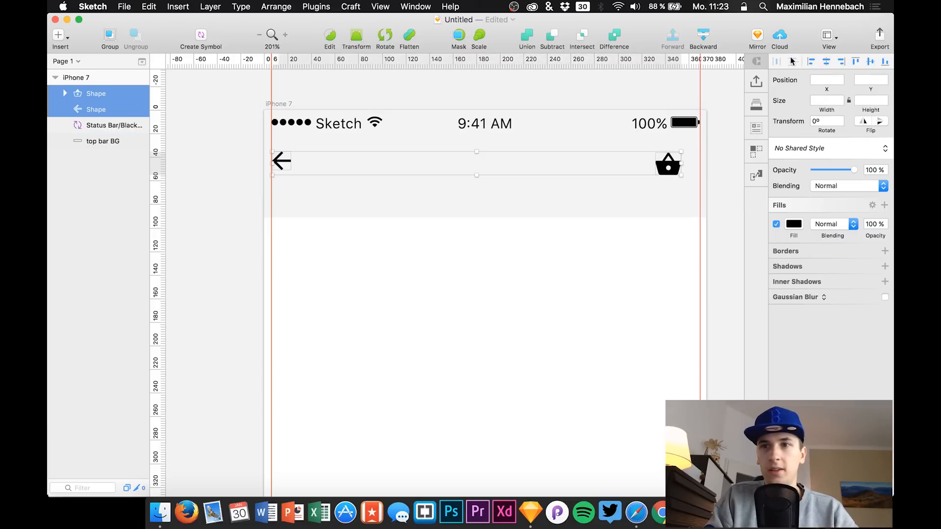
{"action": "left_click", "coordinate": [869, 62]}
Nudge the basket icon over to the right guide, to X 347
{"action": "left_click", "coordinate": [112, 142]}
{"action": "left_click", "coordinate": [94, 96]}
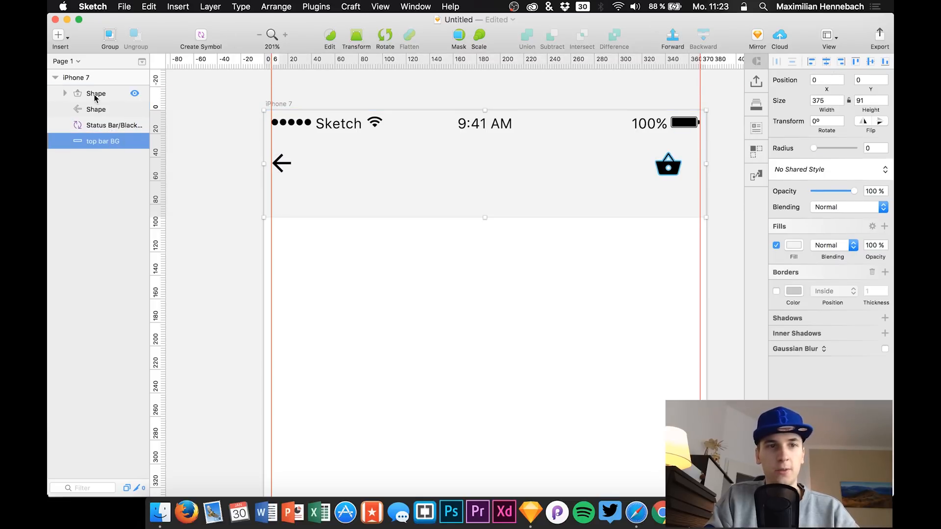
{"action": "key", "text": "Right"}
{"action": "key", "text": "Right"}
{"action": "key", "text": "Right"}
{"action": "key", "text": "Right"}
{"action": "key", "text": "Right"}
{"action": "key", "text": "Right"}
{"action": "key", "text": "Right"}
{"action": "key", "text": "Right"}
{"action": "key", "text": "Right"}
{"action": "key", "text": "Right"}
{"action": "key", "text": "Right"}
{"action": "key", "text": "Right"}
{"action": "key", "text": "Right"}
{"action": "key", "text": "Right"}
{"action": "key", "text": "Right"}
{"action": "key", "text": "Right"}
{"action": "key", "text": "Right"}
{"action": "key", "text": "Right"}
{"action": "key", "text": "Right"}
{"action": "key", "text": "Right"}
{"action": "key", "text": "Left"}
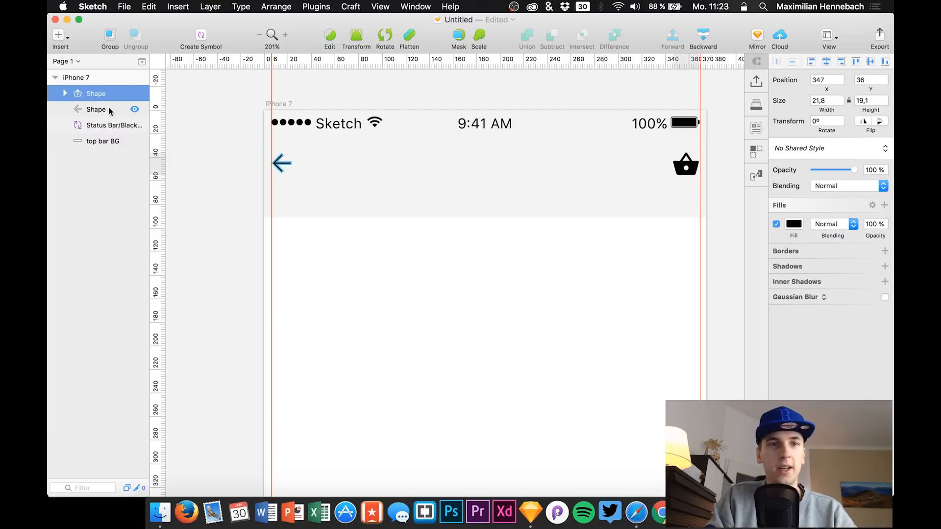
Reduce the height of the top bar BG rectangle to 73 from its lower edge
{"action": "left_click", "coordinate": [131, 141]}
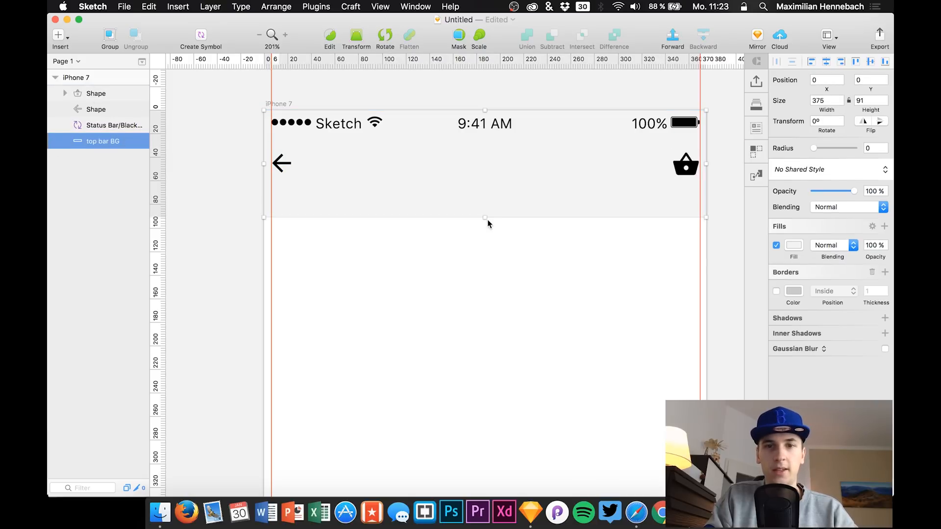
{"action": "left_click_drag", "start_coordinate": [486, 218], "coordinate": [484, 196]}
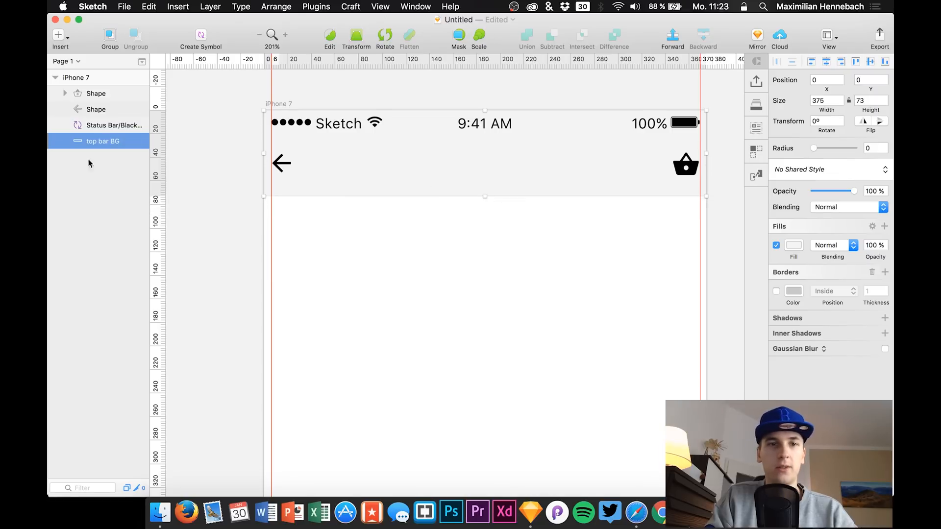
Change the fill of both the back-arrow and basket icons to grey 666666
{"action": "left_click", "coordinate": [98, 109]}
{"action": "left_click", "coordinate": [94, 93], "text": "shift"}
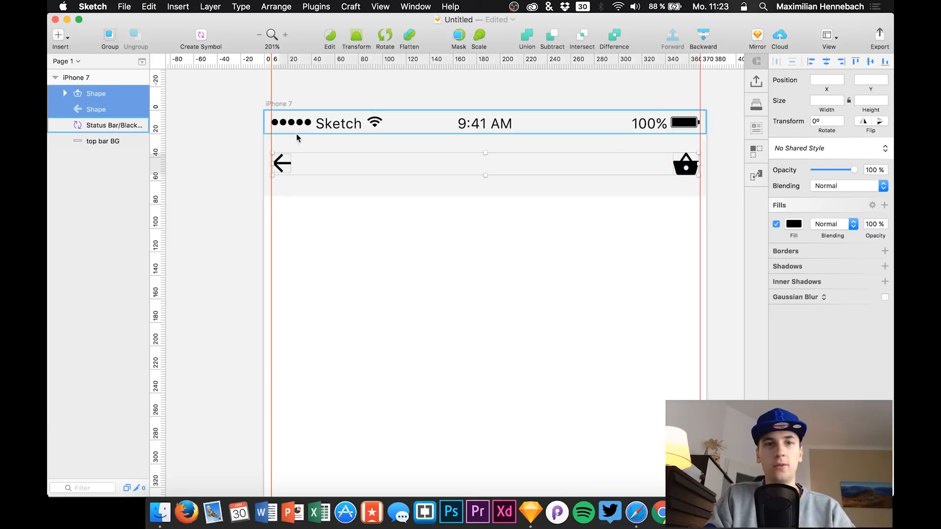
{"action": "left_click", "coordinate": [794, 224]}
{"action": "left_click_drag", "start_coordinate": [779, 291], "coordinate": [734, 312]}
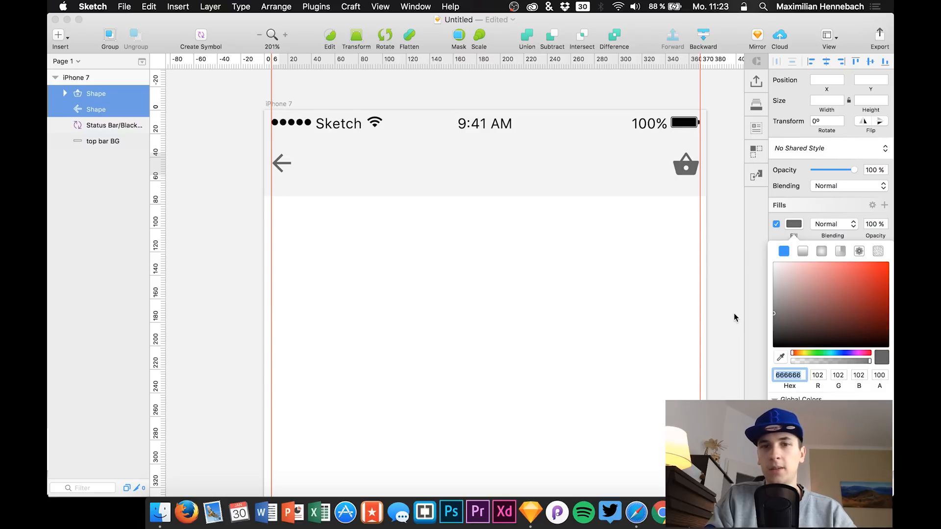
{"action": "key", "text": "Escape"}
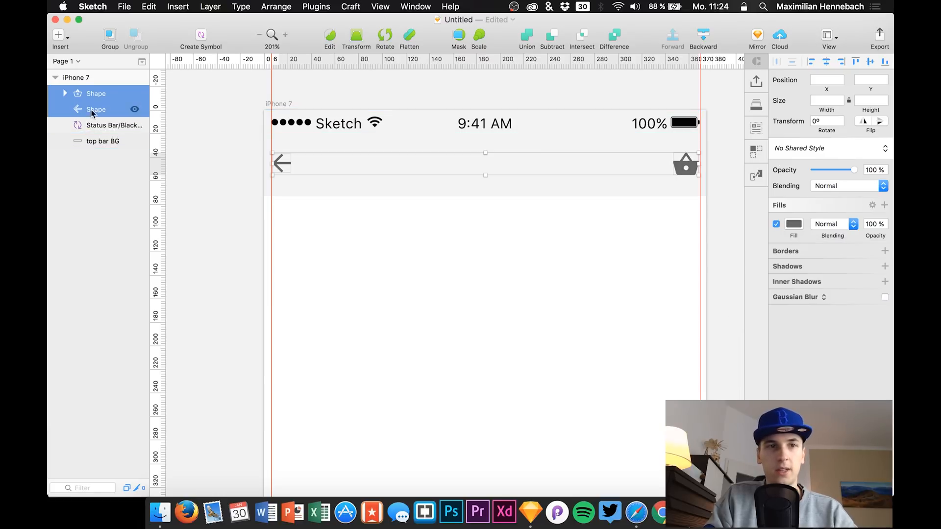
{"action": "key", "text": "Escape"}
{"action": "scroll", "coordinate": [347, 221], "scroll_direction": "down", "scroll_amount": 3}
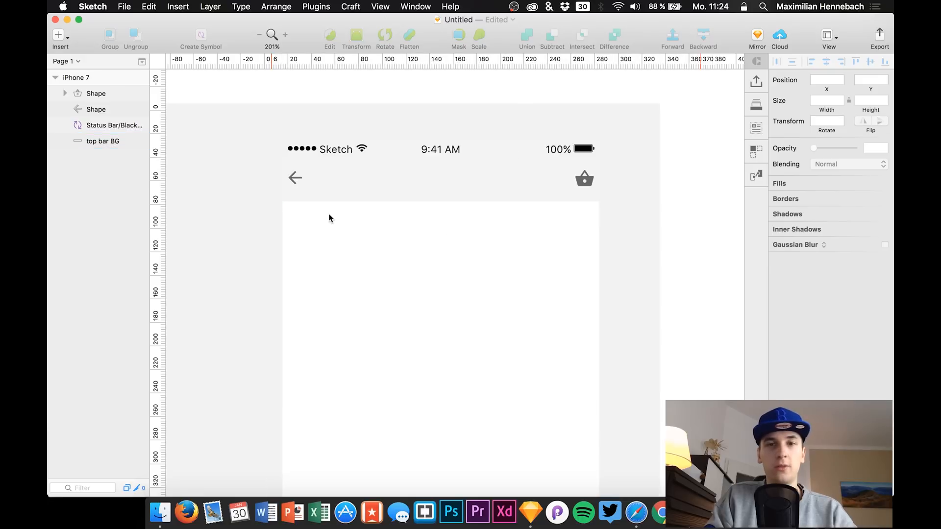
{"action": "left_click", "coordinate": [754, 513]}
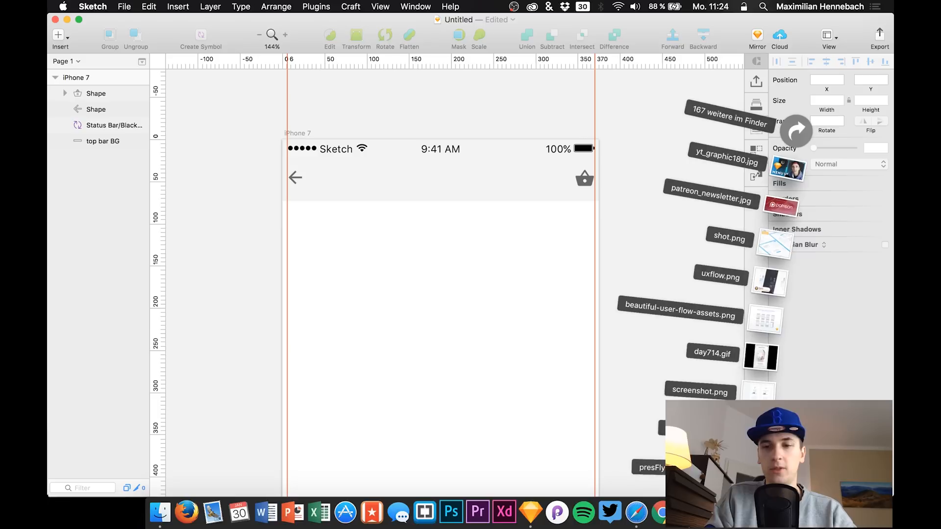
{"action": "left_click", "coordinate": [346, 164]}
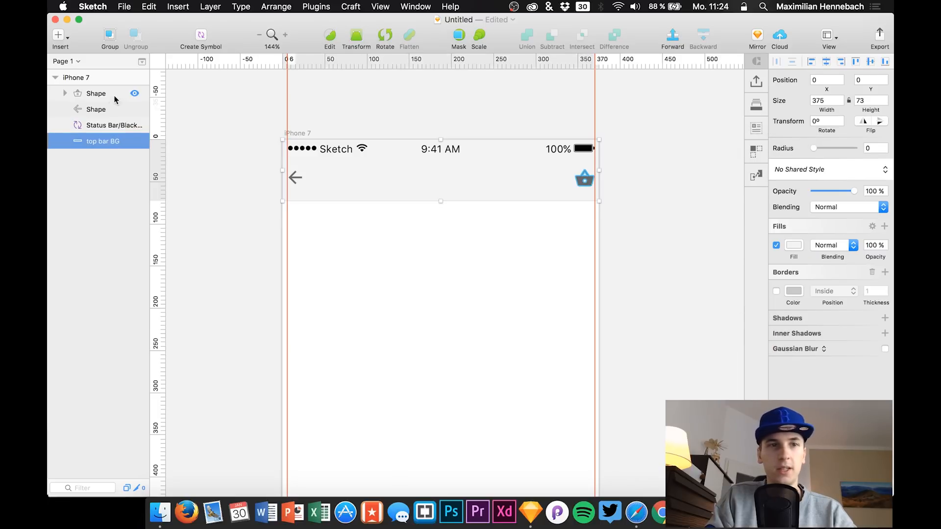
Add the title text "Nike Air Flyknit" between the two icons in the top bar, at about X 129, Y 32
{"action": "left_click", "coordinate": [92, 95]}
{"action": "key", "text": "t"}
{"action": "left_click", "coordinate": [391, 175]}
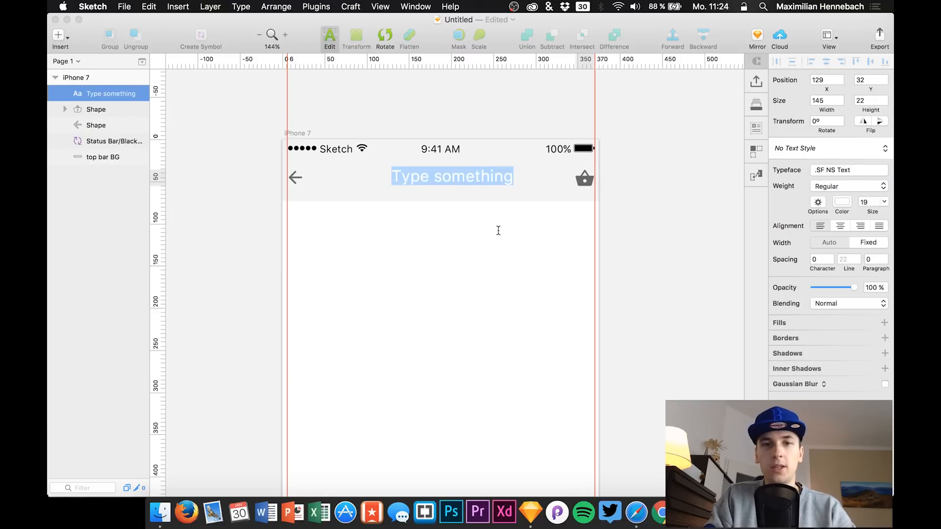
{"action": "type", "text": "N"}
{"action": "type", "text": "ike Free"}
{"action": "key", "text": "BackSpace"}
{"action": "key", "text": "BackSpace"}
{"action": "key", "text": "BackSpace"}
{"action": "key", "text": "BackSpace"}
{"action": "type", "text": "Air "}
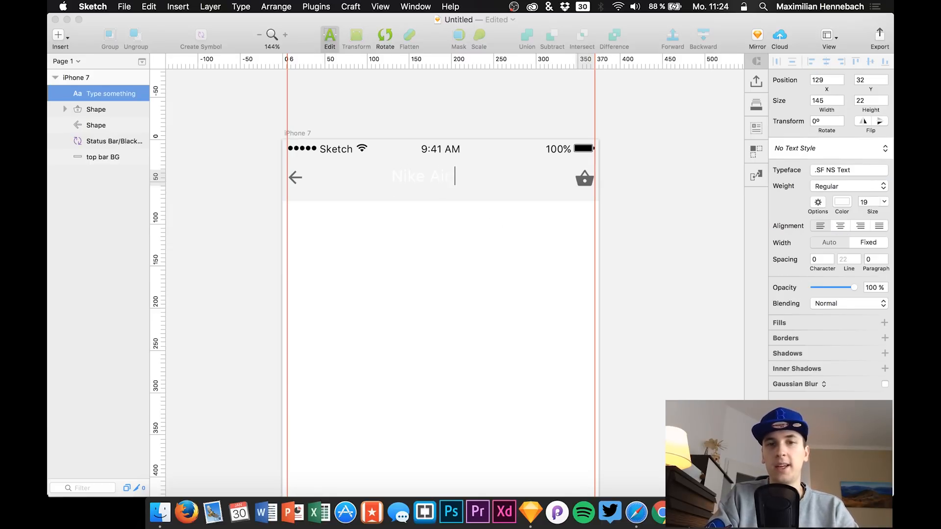
{"action": "type", "text": "Flyknit"}
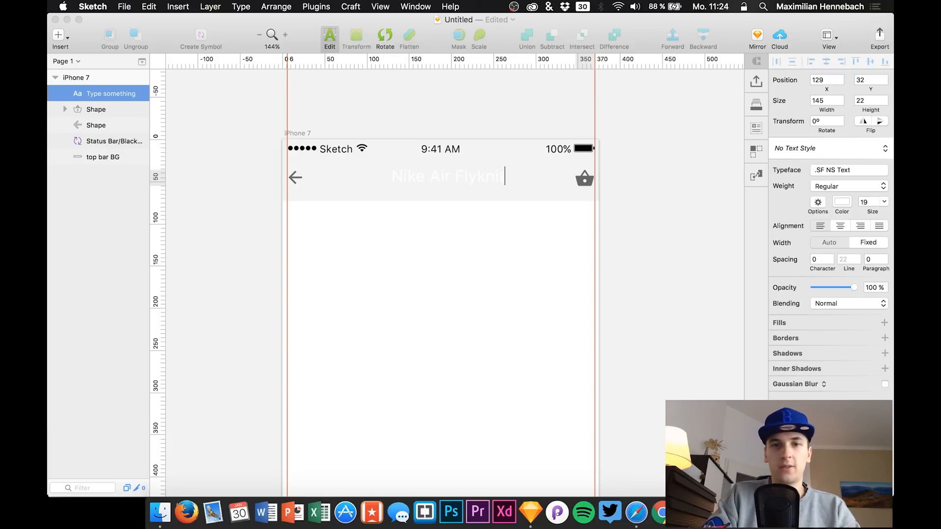
Colour the whole title text dark grey and set its font weight to Light
{"action": "key", "text": "super+a"}
{"action": "left_click", "coordinate": [848, 206]}
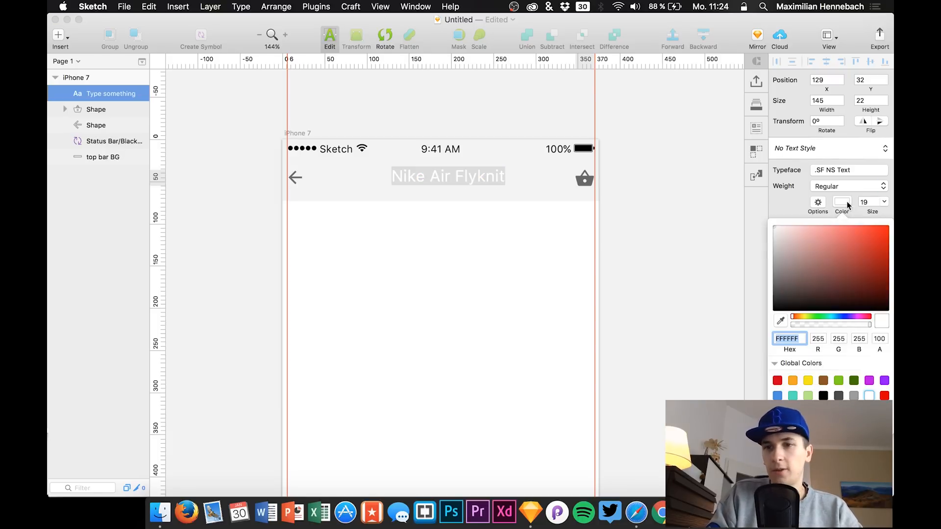
{"action": "left_click", "coordinate": [825, 189]}
{"action": "left_click", "coordinate": [825, 188]}
{"action": "left_click", "coordinate": [825, 176]}
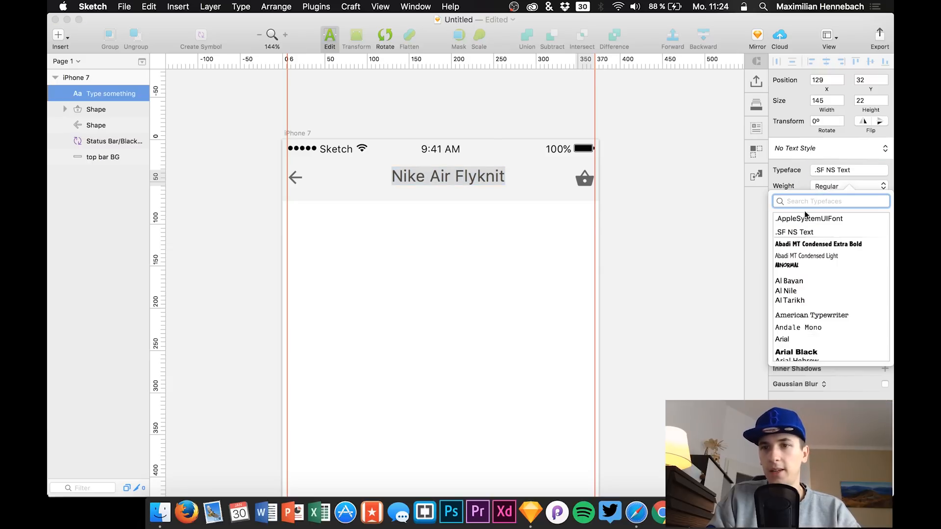
{"action": "left_click", "coordinate": [826, 187]}
{"action": "left_click", "coordinate": [829, 187]}
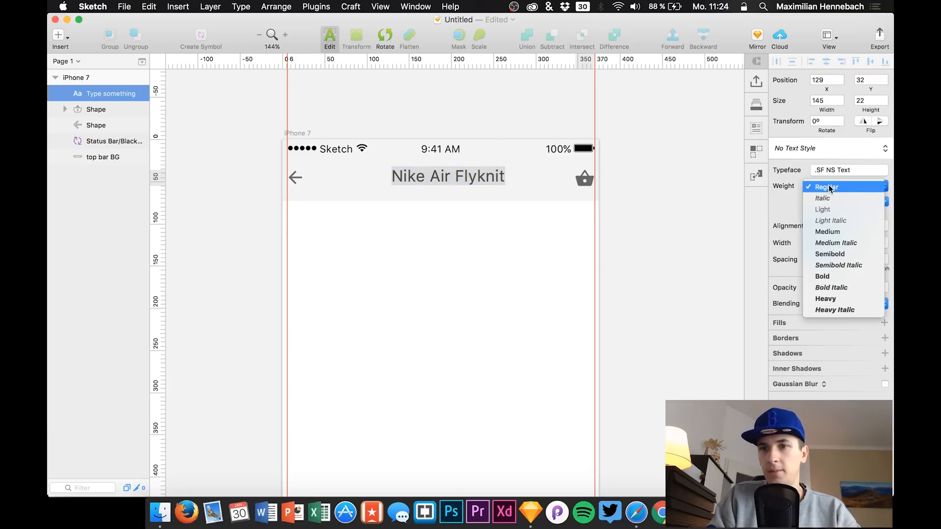
{"action": "left_click", "coordinate": [827, 214]}
{"action": "left_click", "coordinate": [466, 234]}
Centre the title horizontally in the top bar by moving it to X 122, Y 32
{"action": "left_click_drag", "start_coordinate": [457, 182], "coordinate": [450, 180]}
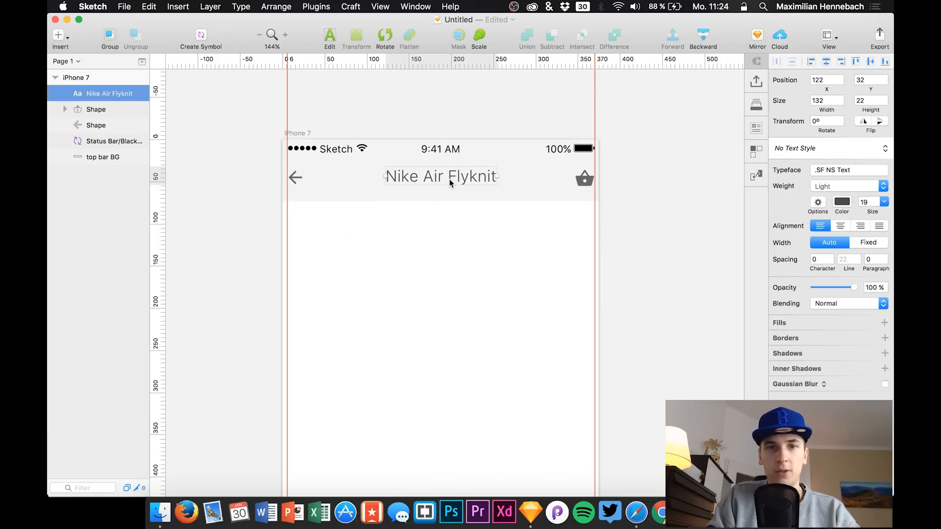
{"action": "left_click", "coordinate": [440, 207]}
Group the title, both icons, the status bar and the background, and name the group "top bar"
{"action": "scroll", "coordinate": [398, 290], "scroll_direction": "down", "scroll_amount": 5}
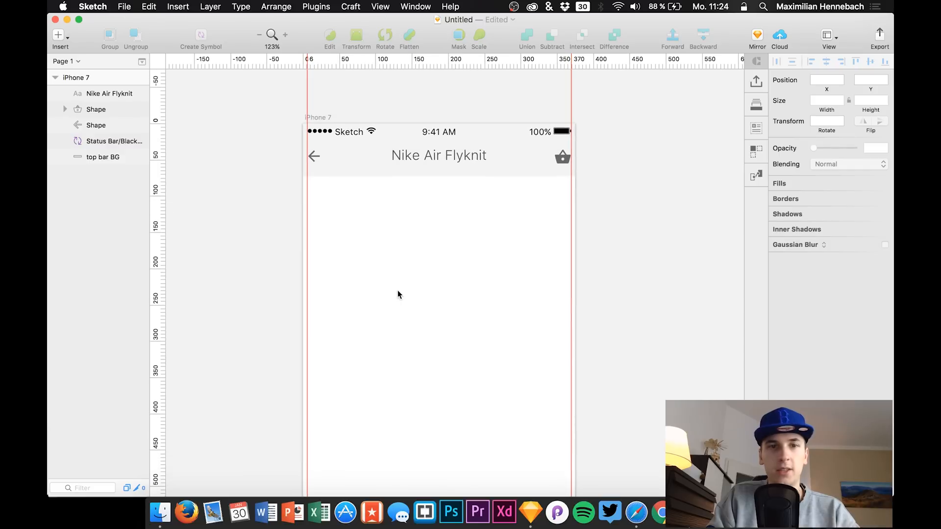
{"action": "left_click", "coordinate": [88, 93]}
{"action": "left_click", "coordinate": [90, 157], "text": "shift"}
{"action": "key", "text": "super+g"}
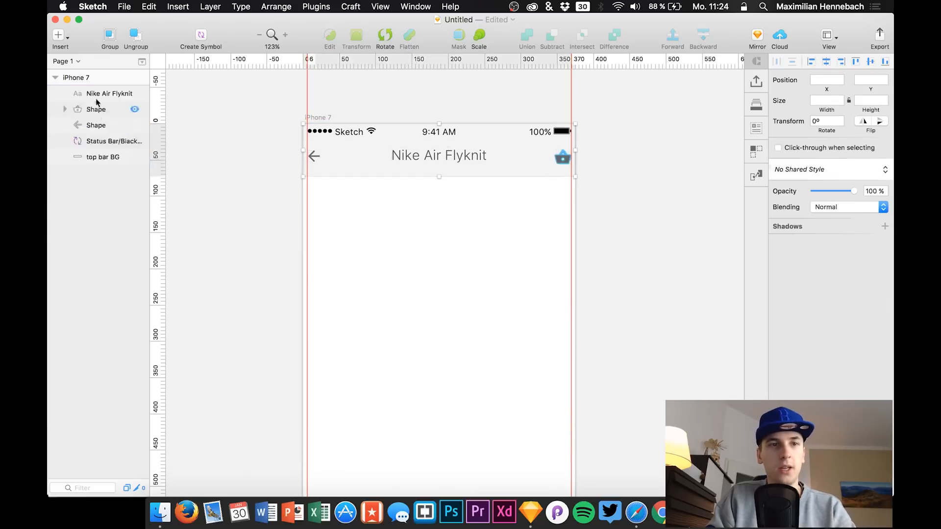
{"action": "double_click", "coordinate": [95, 93]}
{"action": "type", "text": "top bar"}
{"action": "key", "text": "Return"}
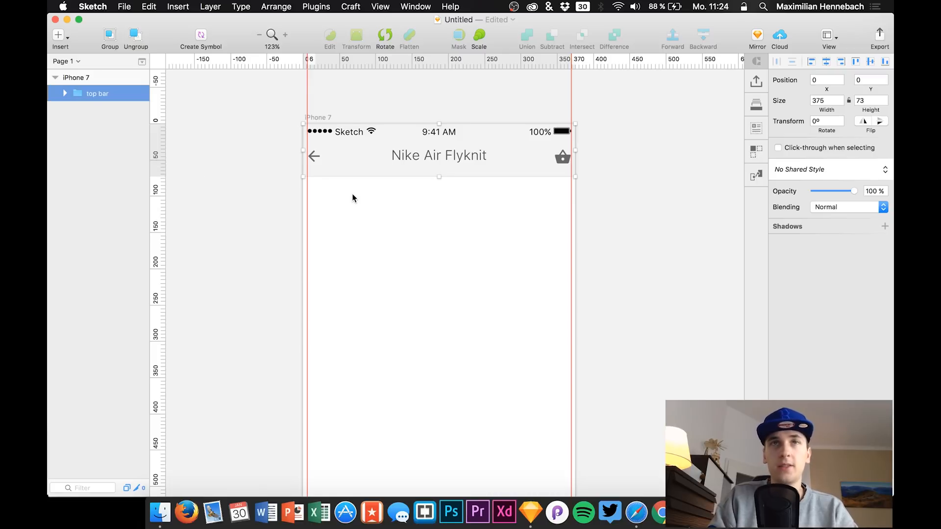
{"action": "double_click", "coordinate": [97, 94]}
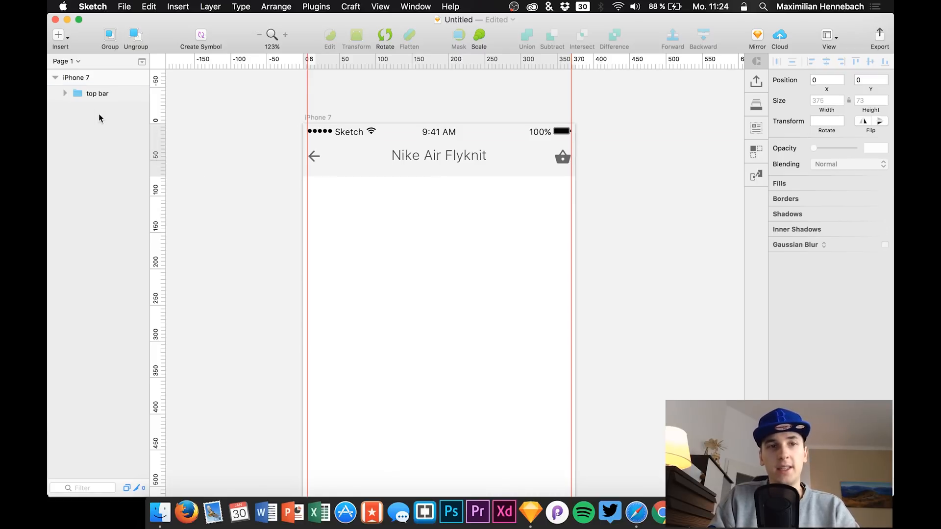
{"action": "scroll", "coordinate": [349, 271], "scroll_direction": "down", "scroll_amount": 5}
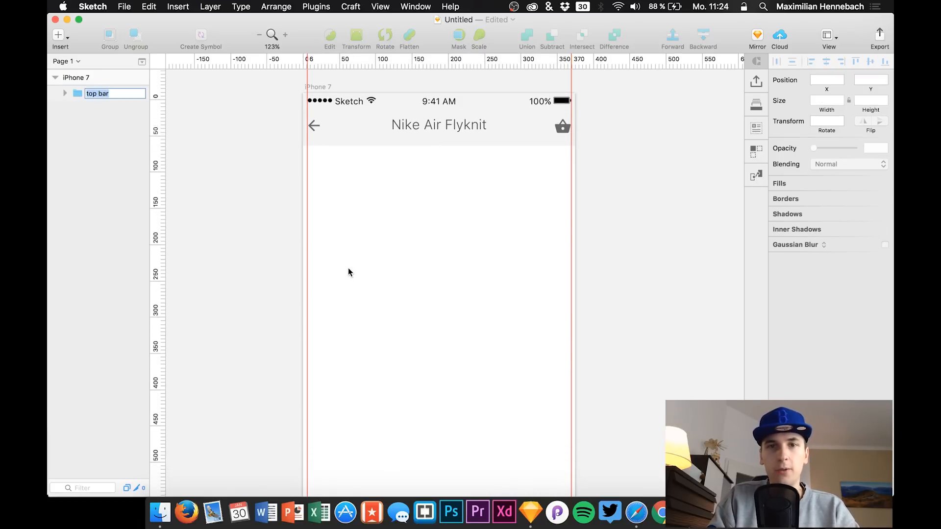
Draw a full-width rectangle about 375 × 415 directly below the top bar, at X 0, Y 73
{"action": "left_click", "coordinate": [86, 97]}
{"action": "key", "text": "r"}
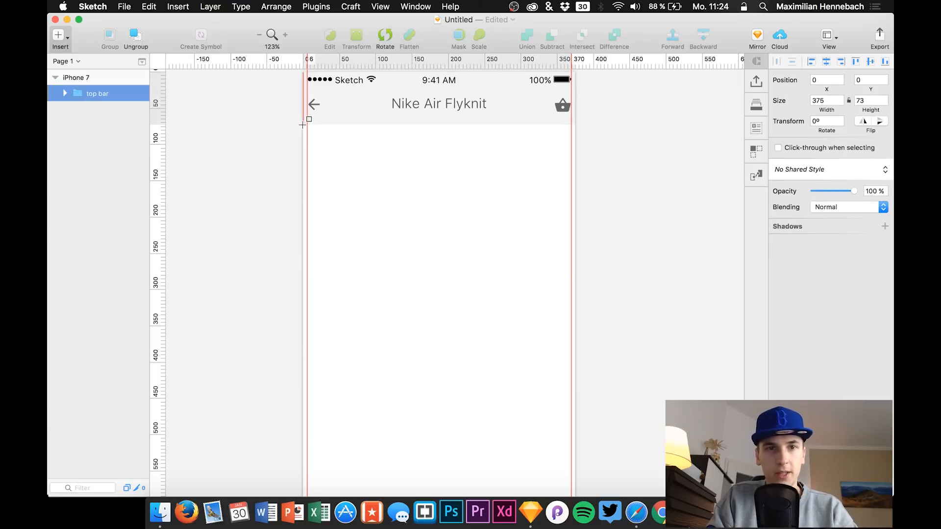
{"action": "left_click_drag", "start_coordinate": [304, 125], "coordinate": [573, 425]}
{"action": "scroll", "coordinate": [572, 427], "scroll_direction": "down", "scroll_amount": 10}
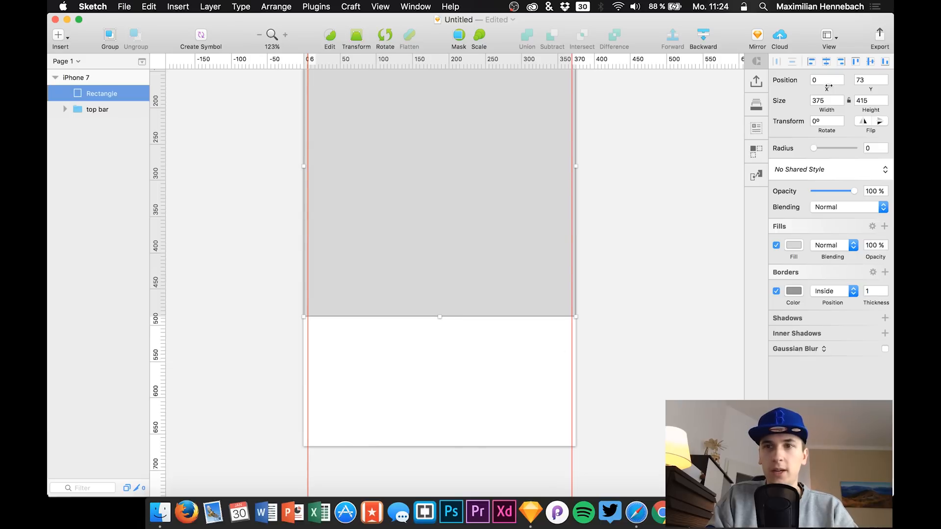
{"action": "scroll", "coordinate": [599, 131], "scroll_direction": "up", "scroll_amount": 8}
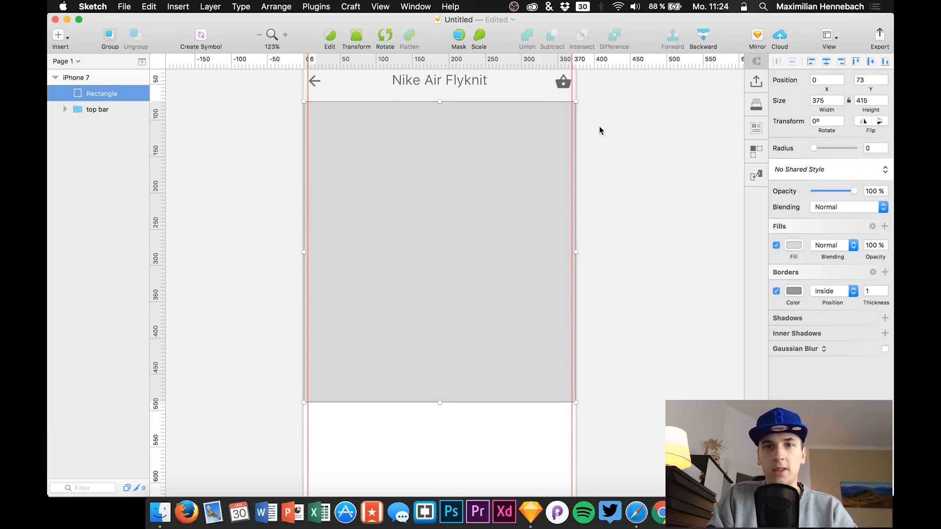
Remove the border from the new rectangle, keeping it aligned at X 0
{"action": "left_click", "coordinate": [776, 291]}
{"action": "key", "text": "Right"}
{"action": "key", "text": "Right"}
{"action": "key", "text": "Right"}
{"action": "key", "text": "Right"}
{"action": "key", "text": "Left"}
{"action": "key", "text": "Left"}
{"action": "key", "text": "Left"}
{"action": "key", "text": "Left"}
Shorten the rectangle from its lower edge to a height of 394
{"action": "scroll", "coordinate": [453, 323], "scroll_direction": "down", "scroll_amount": 1}
{"action": "scroll", "coordinate": [439, 368], "scroll_direction": "down", "scroll_amount": 5}
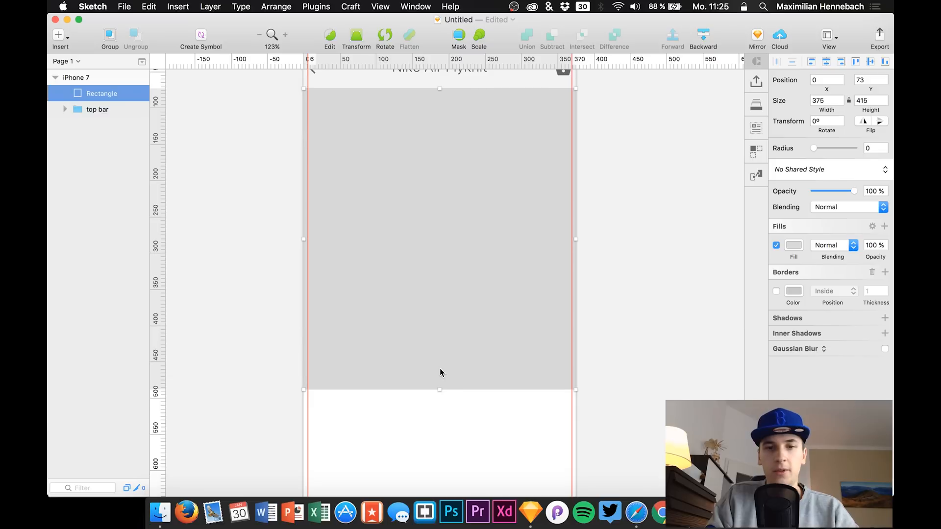
{"action": "scroll", "coordinate": [439, 369], "scroll_direction": "down", "scroll_amount": 3}
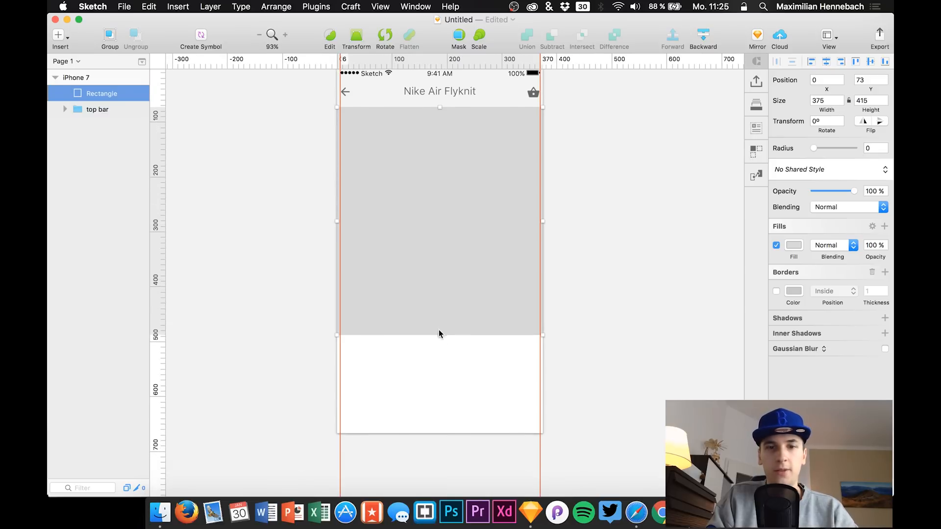
{"action": "left_click_drag", "start_coordinate": [440, 335], "coordinate": [439, 323]}
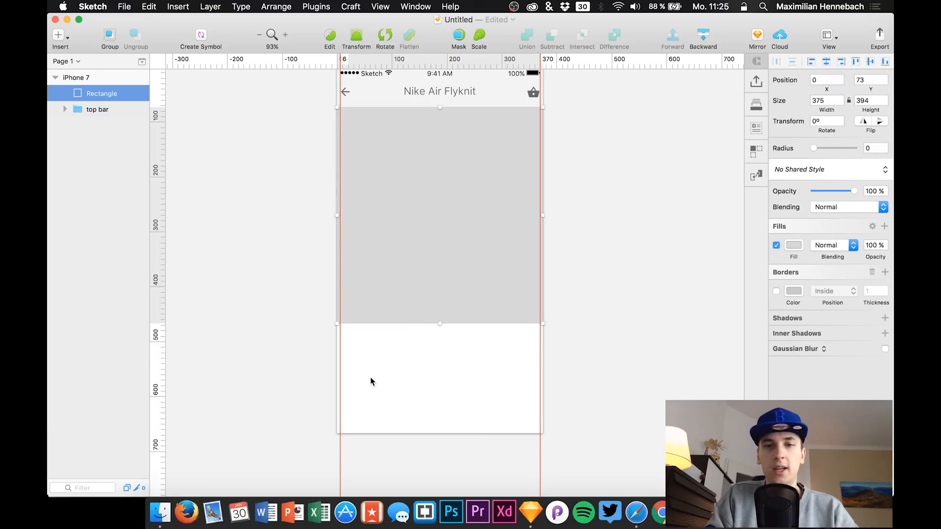
{"action": "scroll", "coordinate": [412, 366], "scroll_direction": "up", "scroll_amount": 3}
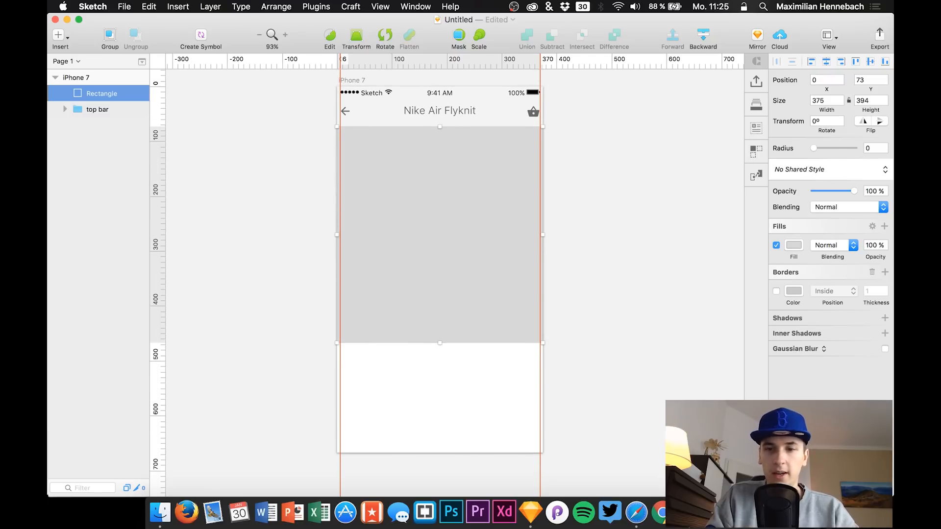
Turn the rectangle into a mask and place the presFly1609 shoe picture inside it
{"action": "right_click", "coordinate": [100, 91]}
{"action": "left_click", "coordinate": [121, 373]}
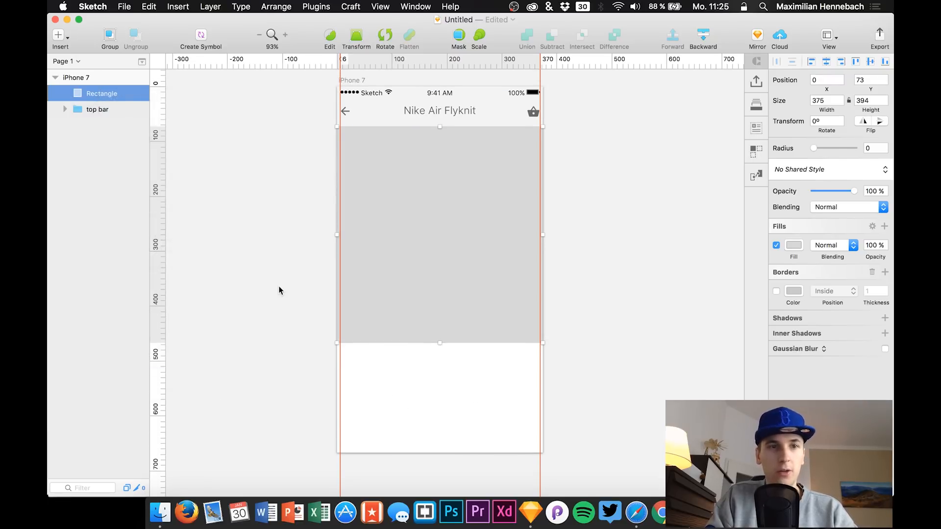
{"action": "left_click", "coordinate": [754, 512]}
{"action": "left_click_drag", "start_coordinate": [755, 434], "coordinate": [420, 218]}
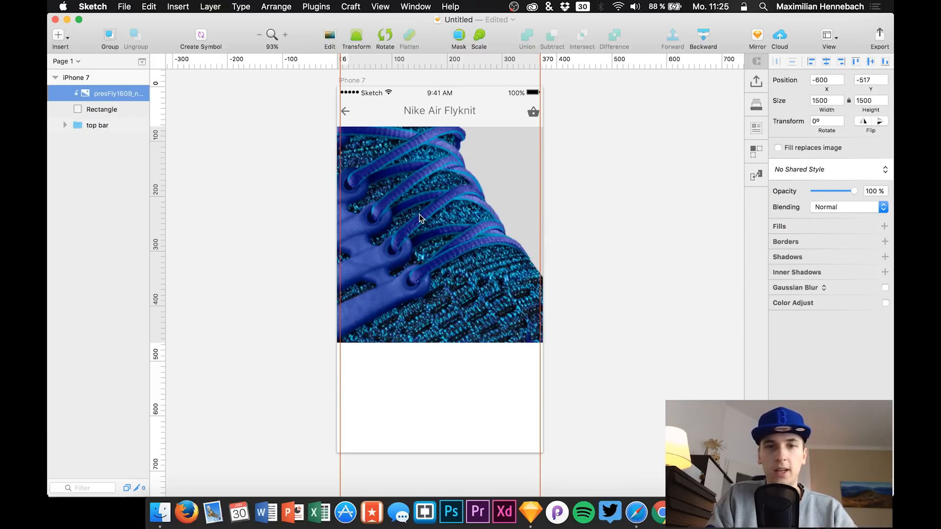
{"action": "left_click", "coordinate": [87, 109]}
{"action": "left_click", "coordinate": [96, 96]}
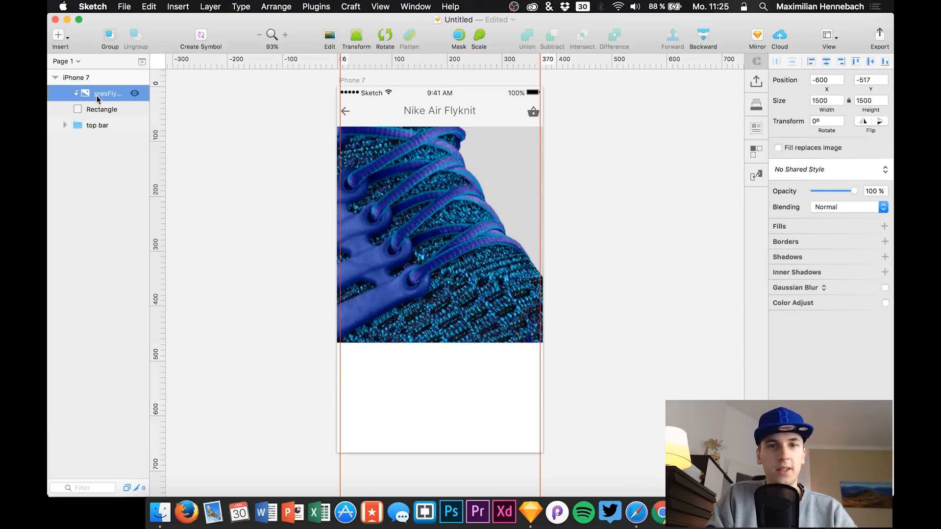
Scale the shoe picture down proportionally and position it so the whole shoe fits inside the mask
{"action": "left_click_drag", "start_coordinate": [426, 218], "coordinate": [517, 269]}
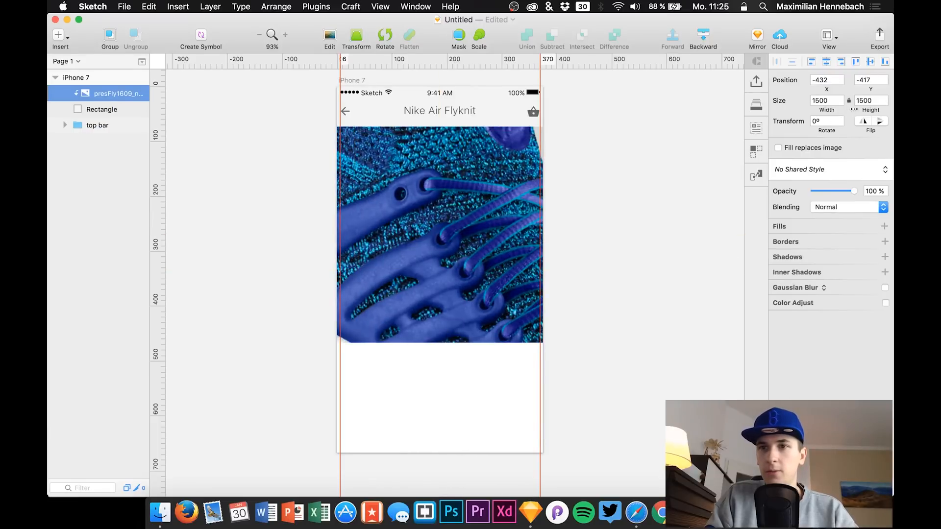
{"action": "left_click_drag", "start_coordinate": [826, 109], "coordinate": [301, 111]}
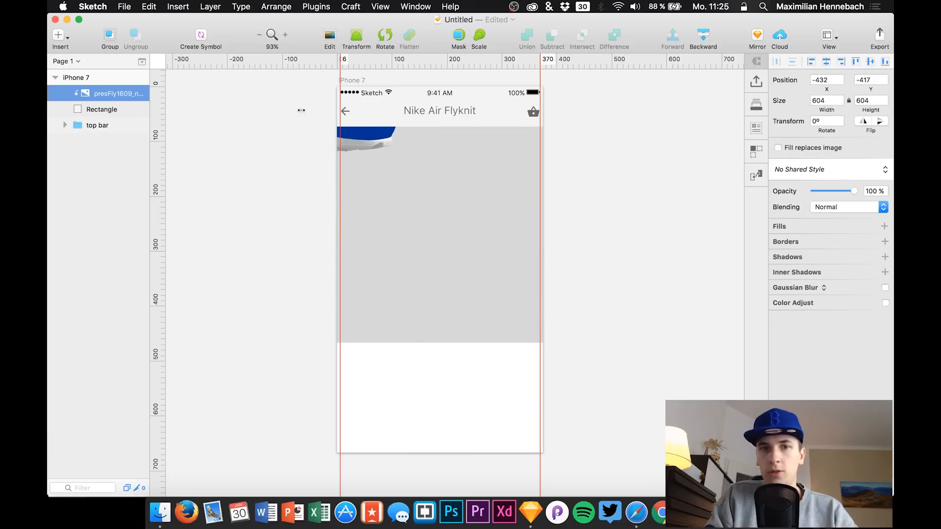
{"action": "left_click_drag", "start_coordinate": [362, 135], "coordinate": [587, 345]}
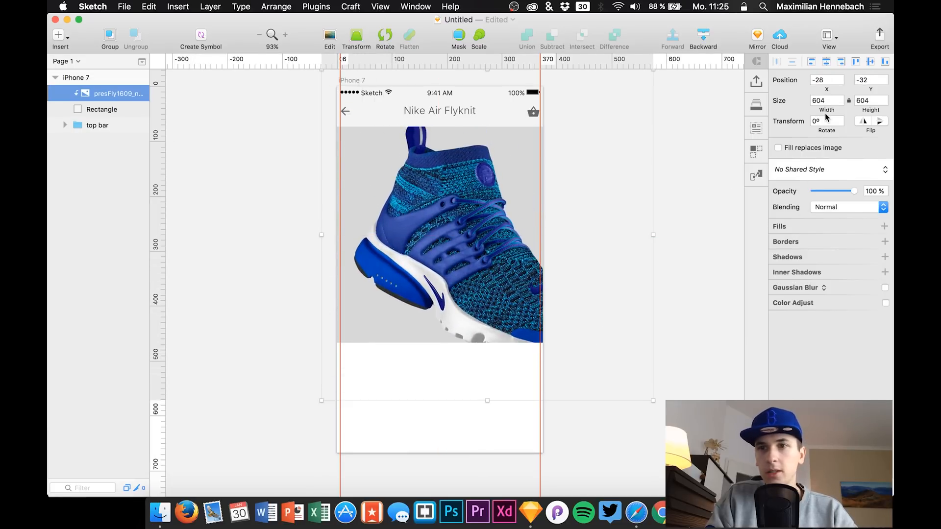
{"action": "left_click_drag", "start_coordinate": [828, 107], "coordinate": [709, 107]}
{"action": "left_click_drag", "start_coordinate": [389, 161], "coordinate": [396, 202]}
Duplicate the shoe picture inside the mask
{"action": "left_click", "coordinate": [98, 125]}
{"action": "left_click", "coordinate": [101, 94]}
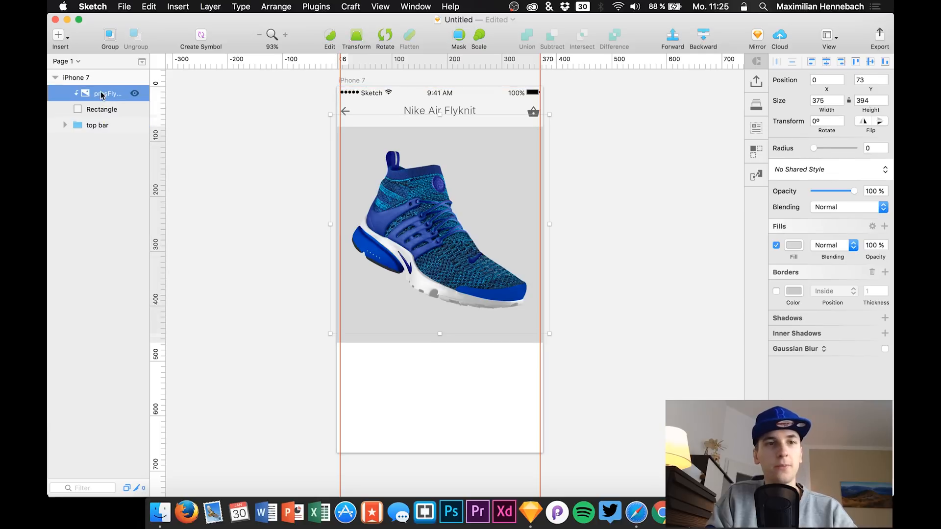
{"action": "left_click", "coordinate": [103, 116]}
{"action": "key", "text": "super+d"}
Enlarge the shoe copy behind the original to 1000 × 1000 and move it to X -237, Y -306
{"action": "left_click", "coordinate": [829, 119]}
{"action": "left_click_drag", "start_coordinate": [826, 110], "coordinate": [892, 125]}
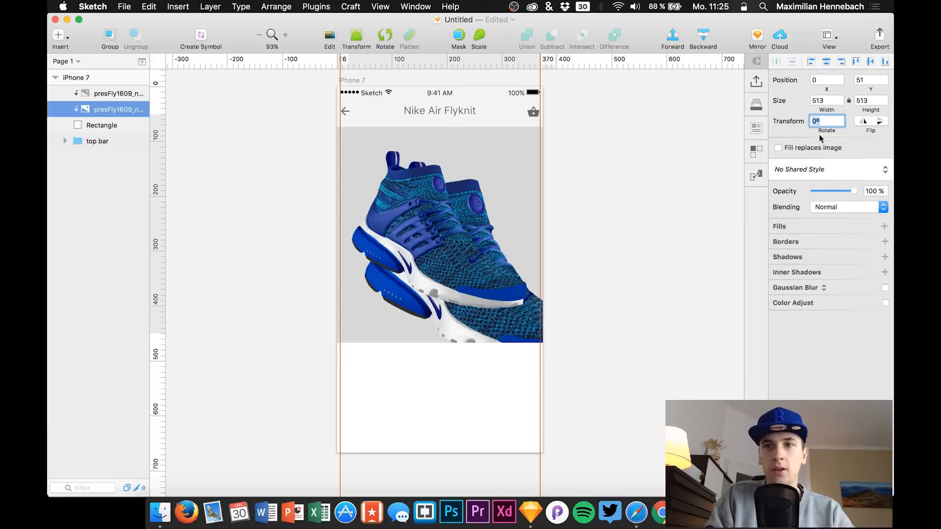
{"action": "left_click", "coordinate": [828, 100]}
{"action": "type", "text": "100"}
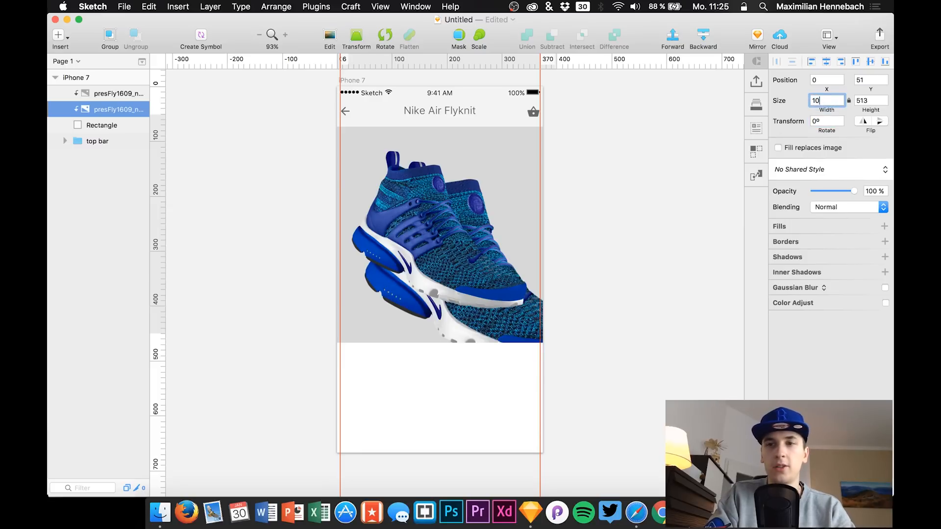
{"action": "key", "text": "Return"}
{"action": "type", "text": "1000"}
{"action": "key", "text": "Return"}
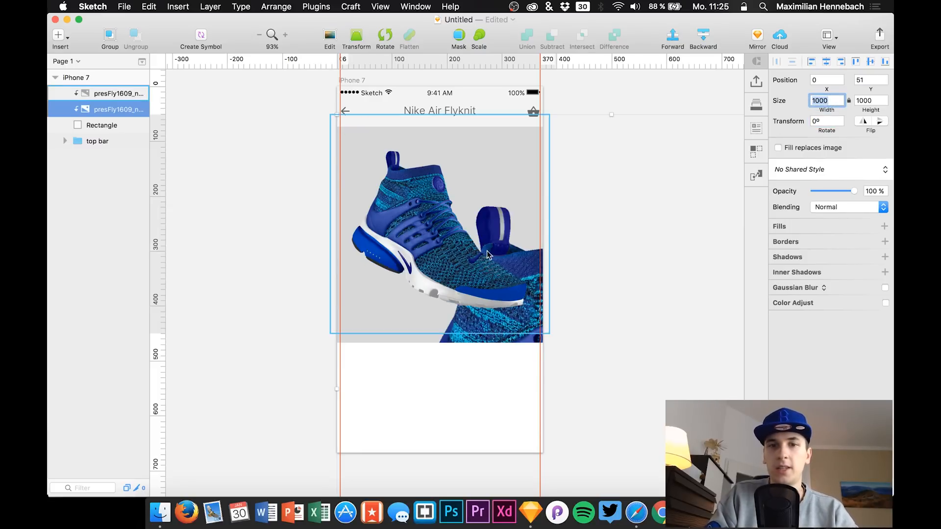
{"action": "left_click_drag", "start_coordinate": [518, 333], "coordinate": [389, 140]}
Apply a 6px Gaussian Blur to the enlarged shoe copy and lower its opacity to 22%
{"action": "left_click", "coordinate": [804, 291]}
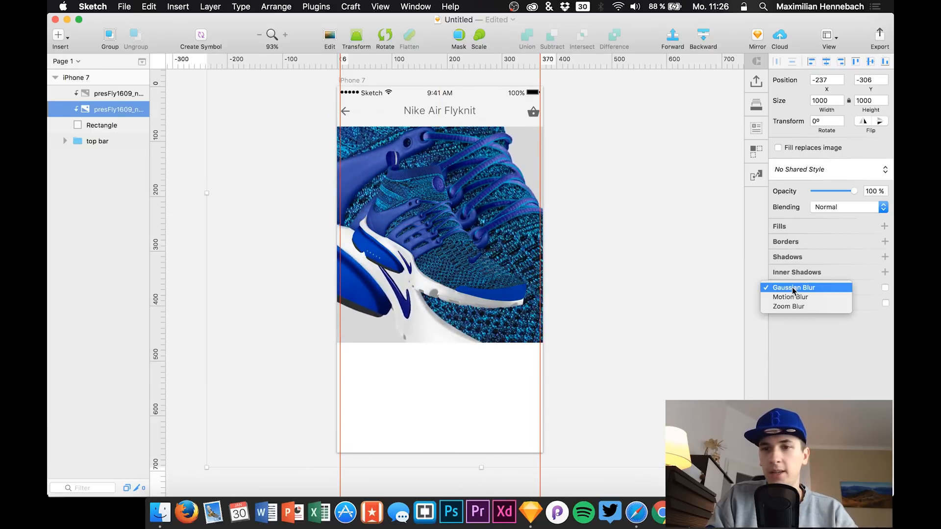
{"action": "left_click", "coordinate": [886, 290]}
{"action": "left_click", "coordinate": [885, 288]}
{"action": "left_click_drag", "start_coordinate": [813, 307], "coordinate": [821, 288]}
{"action": "left_click_drag", "start_coordinate": [818, 191], "coordinate": [823, 191]}
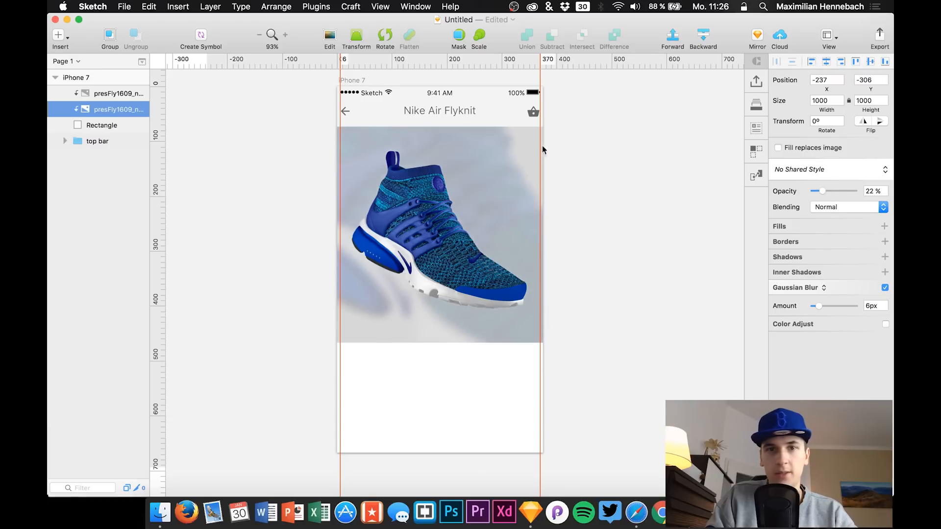
Try a blue sampled from the shoe as the mask rectangle's fill, and settle on white FFFFFF
{"action": "left_click", "coordinate": [129, 125]}
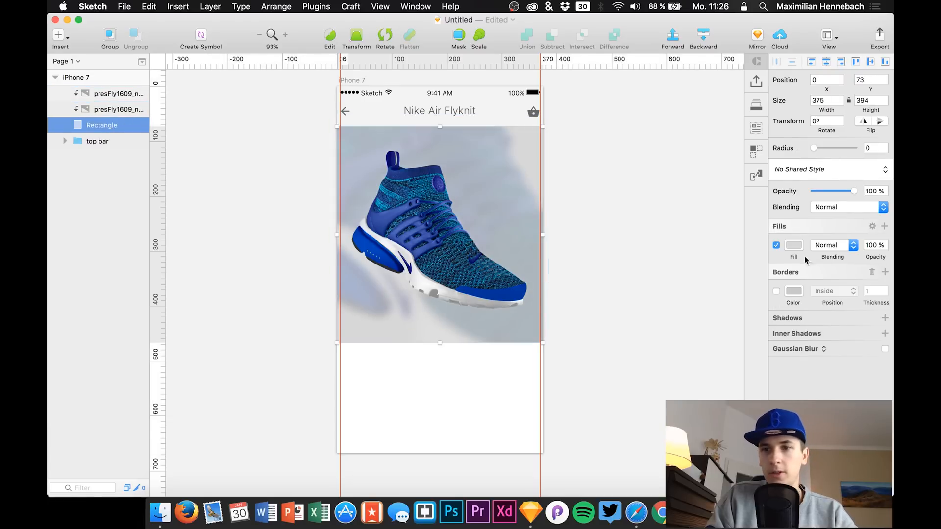
{"action": "left_click", "coordinate": [794, 245]}
{"action": "left_click_drag", "start_coordinate": [803, 295], "coordinate": [708, 286]}
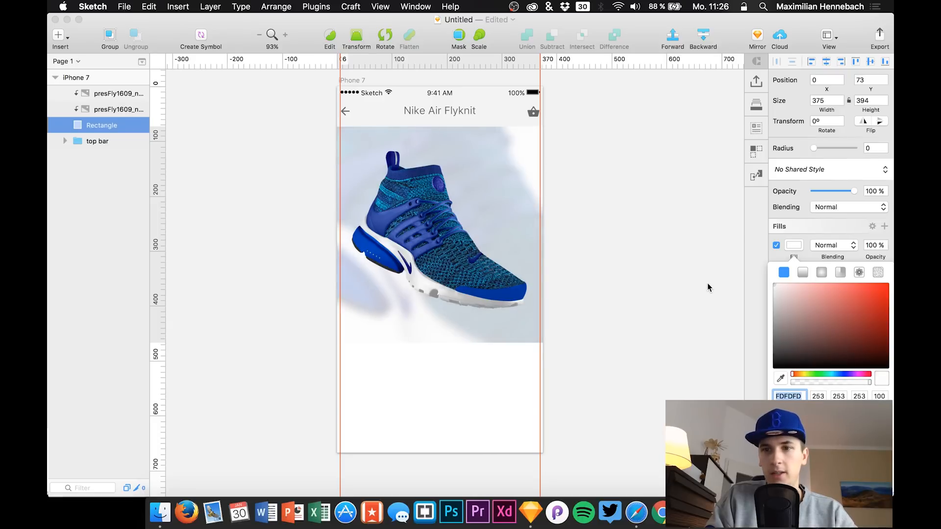
{"action": "left_click", "coordinate": [781, 378]}
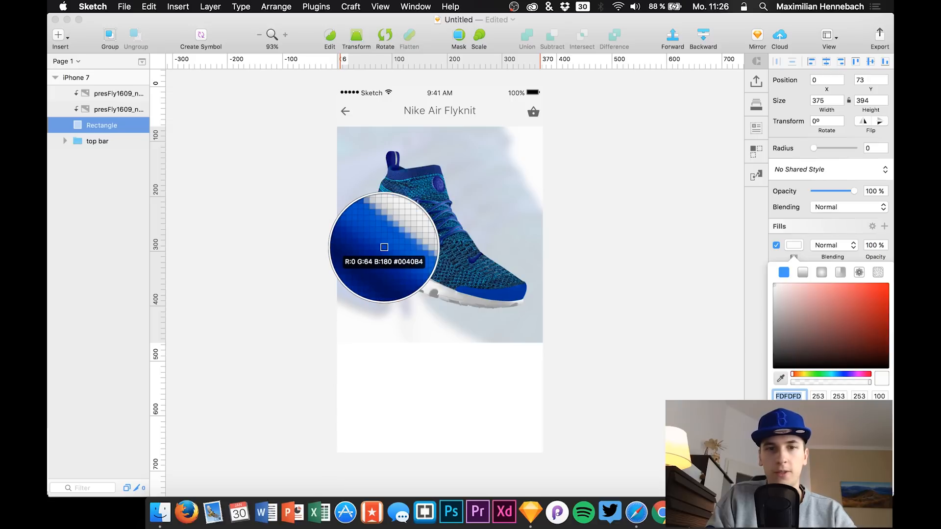
{"action": "left_click", "coordinate": [382, 248]}
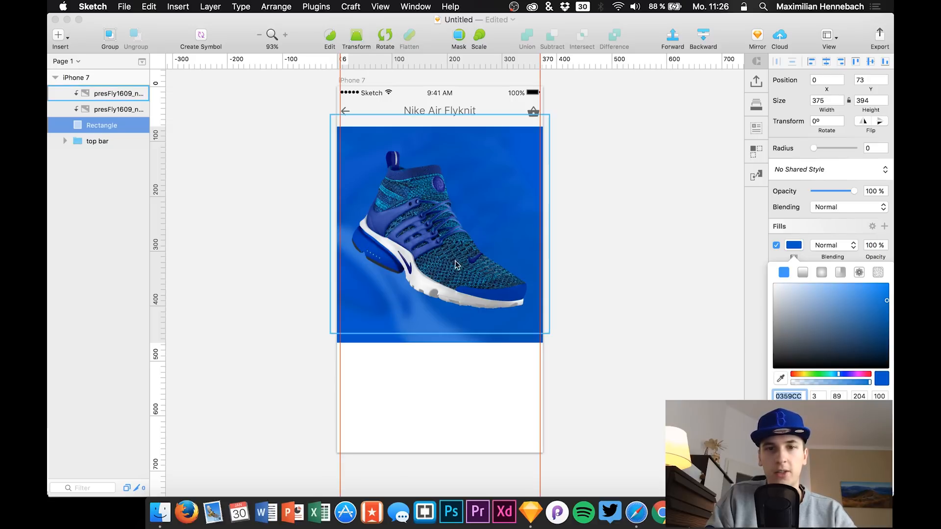
{"action": "left_click_drag", "start_coordinate": [821, 195], "coordinate": [853, 191]}
{"action": "left_click_drag", "start_coordinate": [798, 309], "coordinate": [743, 281]}
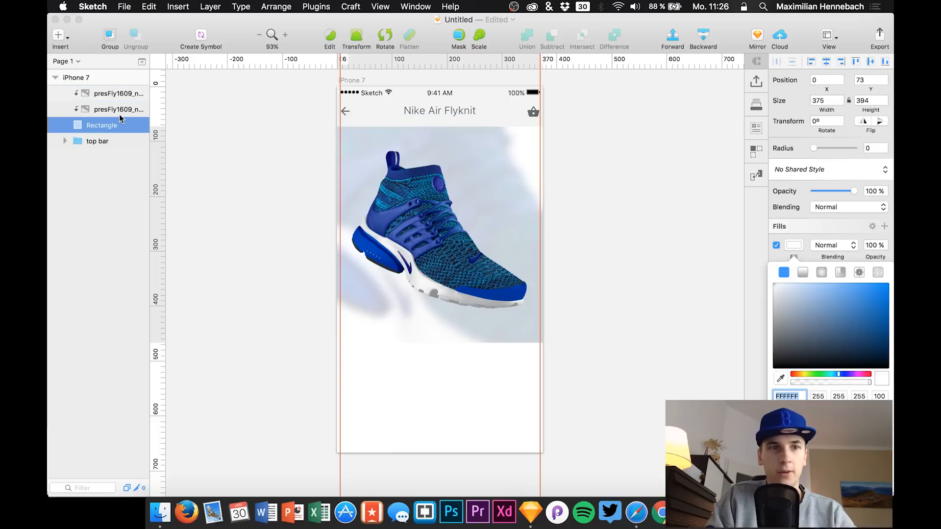
Try weaker and stronger Gaussian Blur amounts on the enlarged background shoe, settling on 5px
{"action": "left_click", "coordinate": [105, 109]}
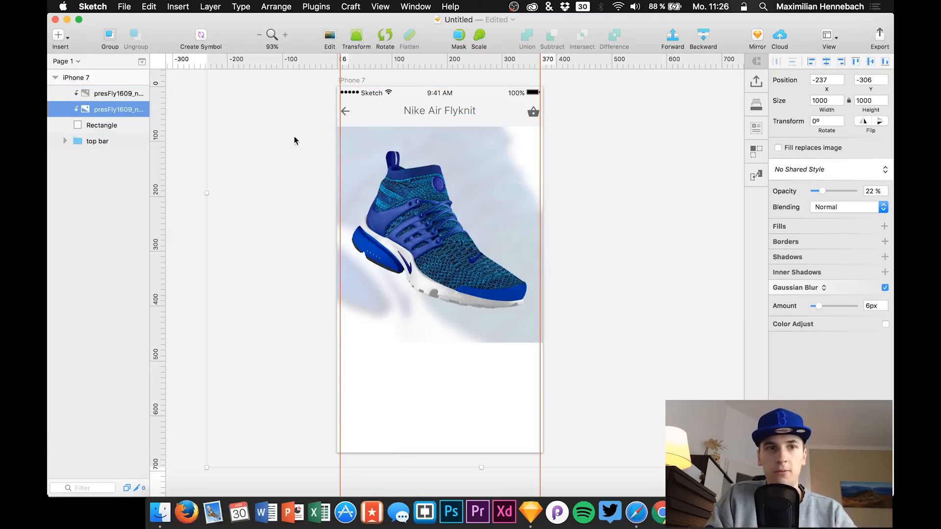
{"action": "mouse_move", "coordinate": [822, 310]}
{"action": "left_mouse_down"}
{"action": "mouse_move", "coordinate": [832, 310]}
{"action": "mouse_move", "coordinate": [809, 310]}
{"action": "left_mouse_up"}
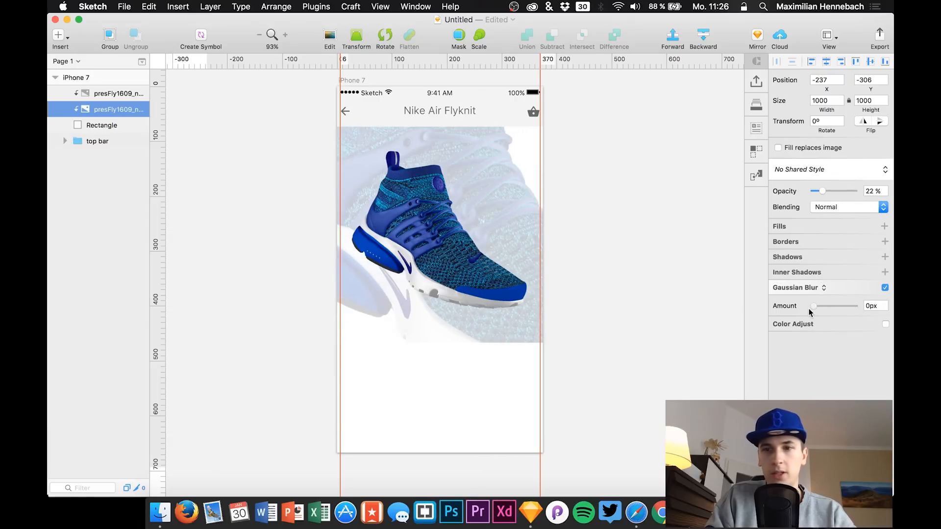
{"action": "left_click_drag", "start_coordinate": [818, 312], "coordinate": [839, 308]}
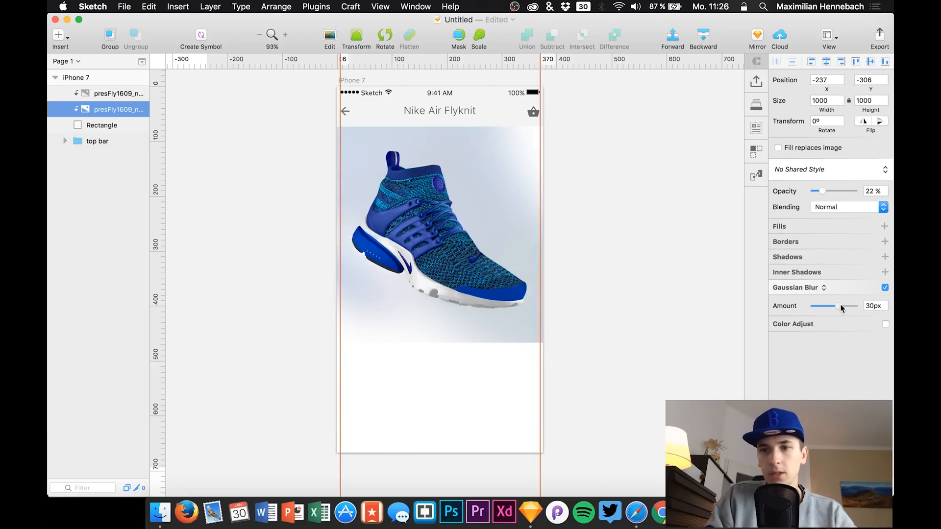
{"action": "mouse_move", "coordinate": [837, 309]}
{"action": "left_mouse_down"}
{"action": "mouse_move", "coordinate": [809, 308]}
{"action": "mouse_move", "coordinate": [823, 307]}
{"action": "left_mouse_up"}
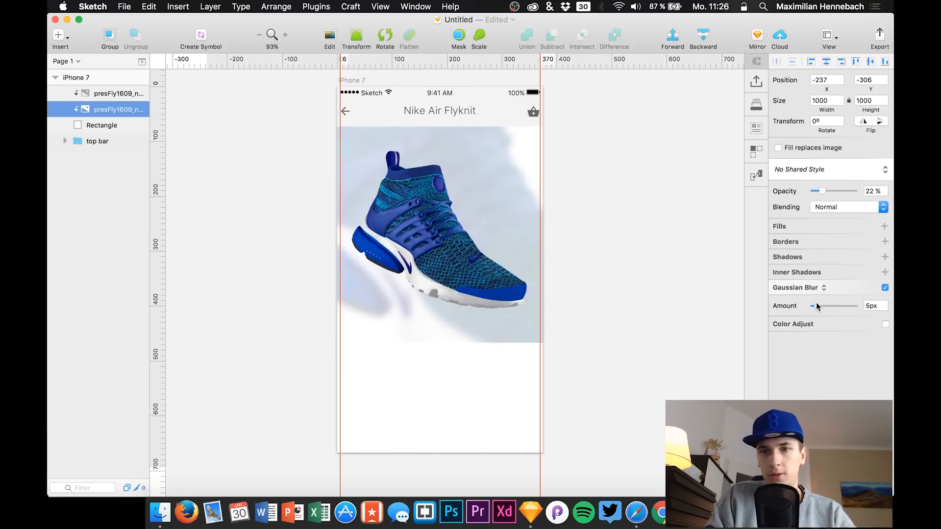
{"action": "left_click", "coordinate": [589, 246]}
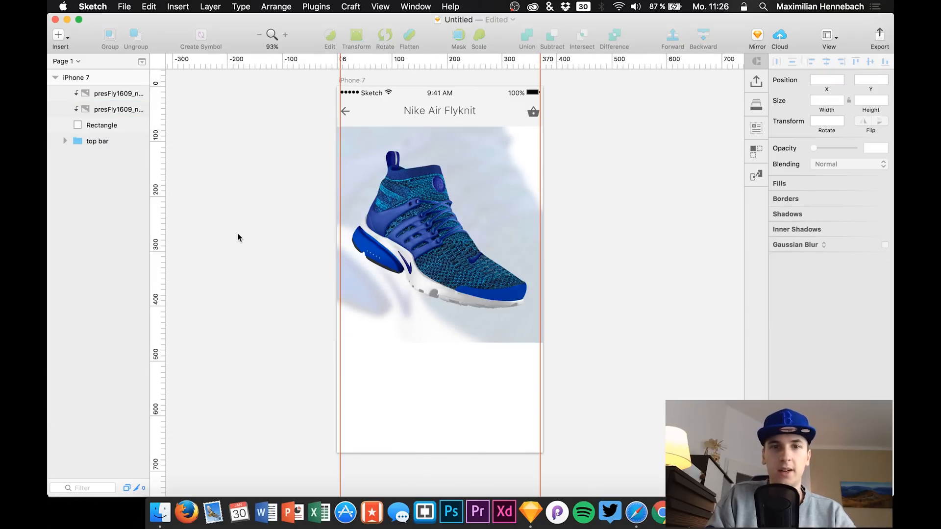
Hide the canvas rulers together with the guides and set the zoom to 100%
{"action": "left_click", "coordinate": [407, 6]}
{"action": "mouse_move", "coordinate": [381, 6]}
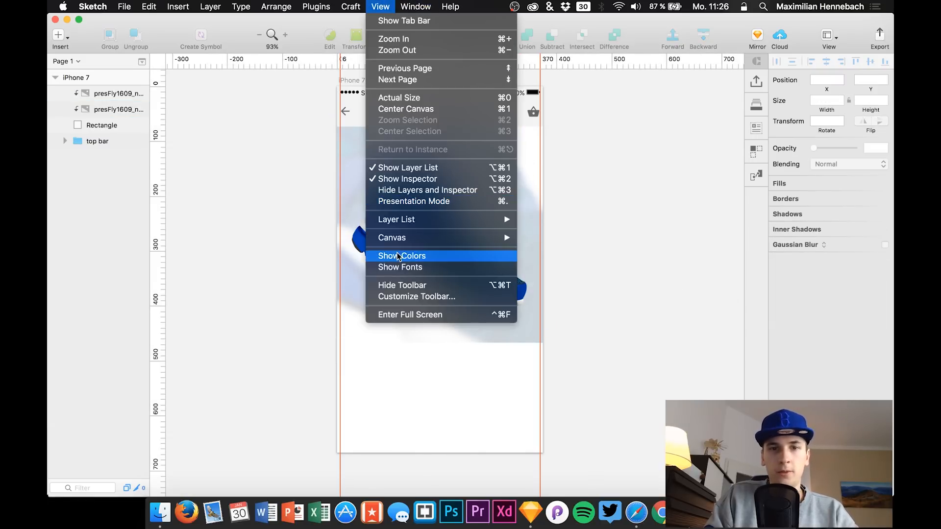
{"action": "mouse_move", "coordinate": [400, 238]}
{"action": "left_click", "coordinate": [552, 290]}
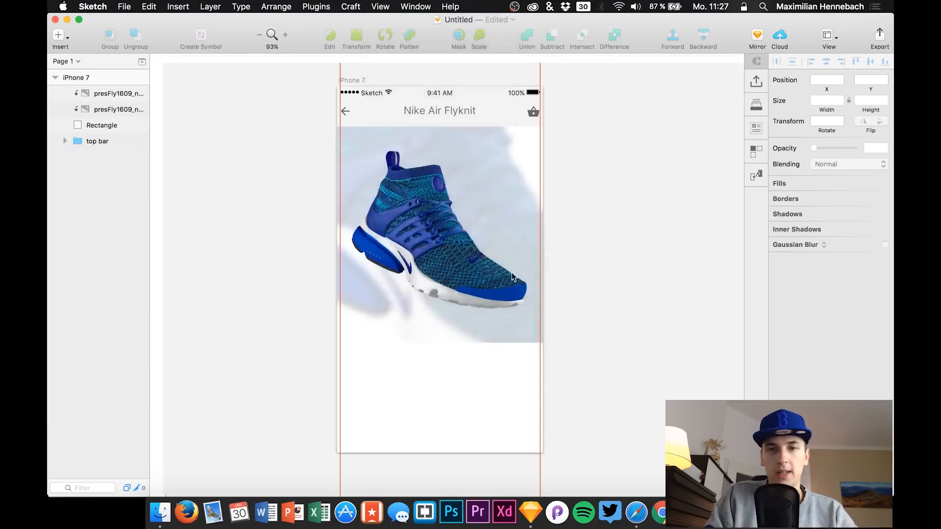
{"action": "scroll", "coordinate": [262, 186], "scroll_direction": "left", "scroll_amount": 2}
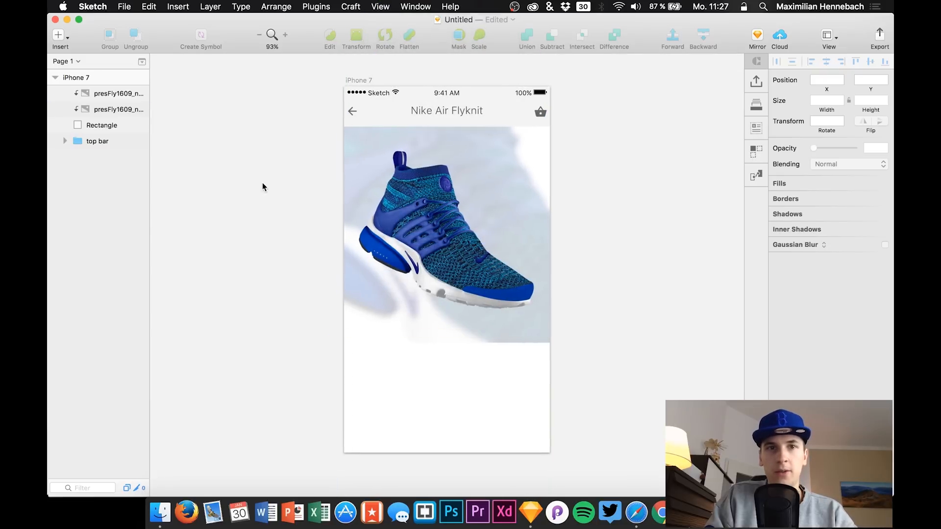
{"action": "left_click", "coordinate": [285, 36]}
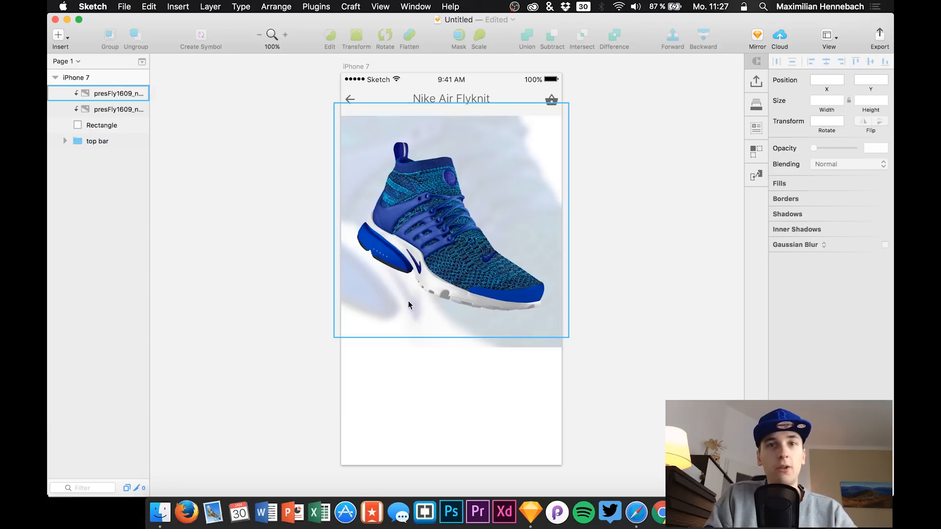
Group both shoe pictures with the mask rectangle and name the group "content"
{"action": "left_click", "coordinate": [105, 127]}
{"action": "left_click", "coordinate": [105, 95], "text": "shift"}
{"action": "key", "text": "super+g"}
{"action": "double_click", "coordinate": [96, 94]}
{"action": "type", "text": "mid"}
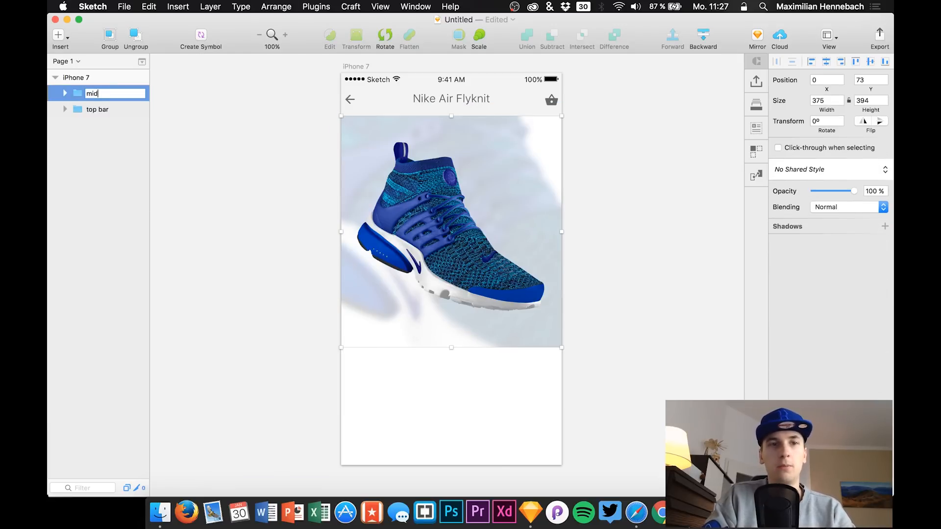
{"action": "type", "text": "l"}
{"action": "key", "text": "BackSpace"}
{"action": "key", "text": "BackSpace"}
{"action": "key", "text": "BackSpace"}
{"action": "key", "text": "BackSpace"}
{"action": "type", "text": "content"}
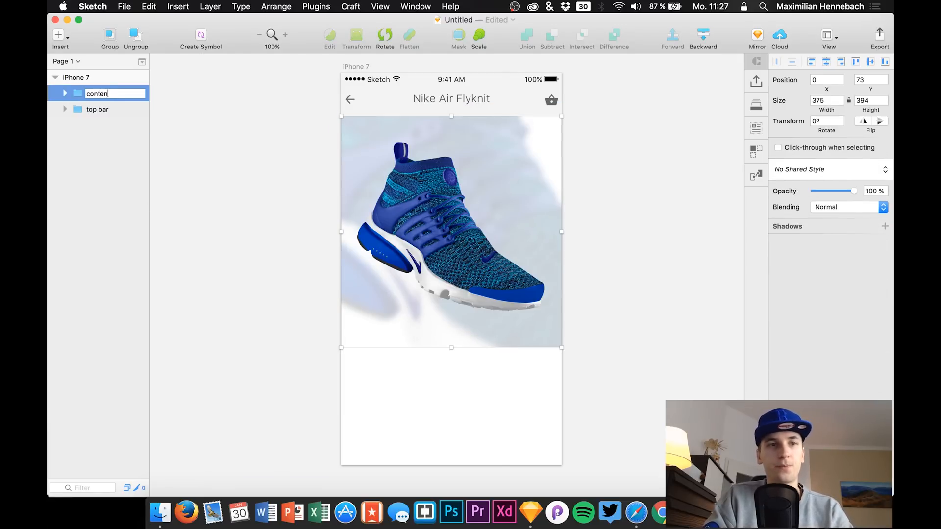
Draw a borderless 10 by 10 circle below the shoe, inside the content group
{"action": "key", "text": "Return"}
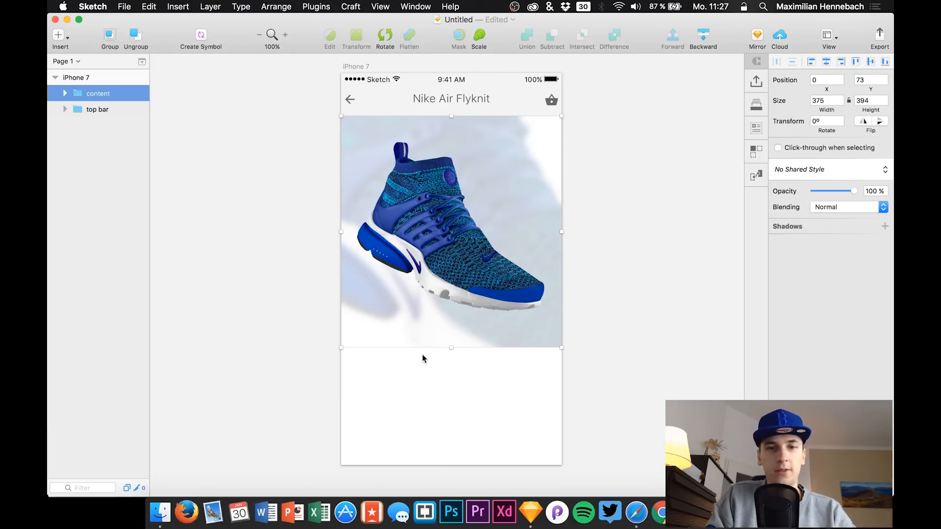
{"action": "left_click", "coordinate": [65, 93]}
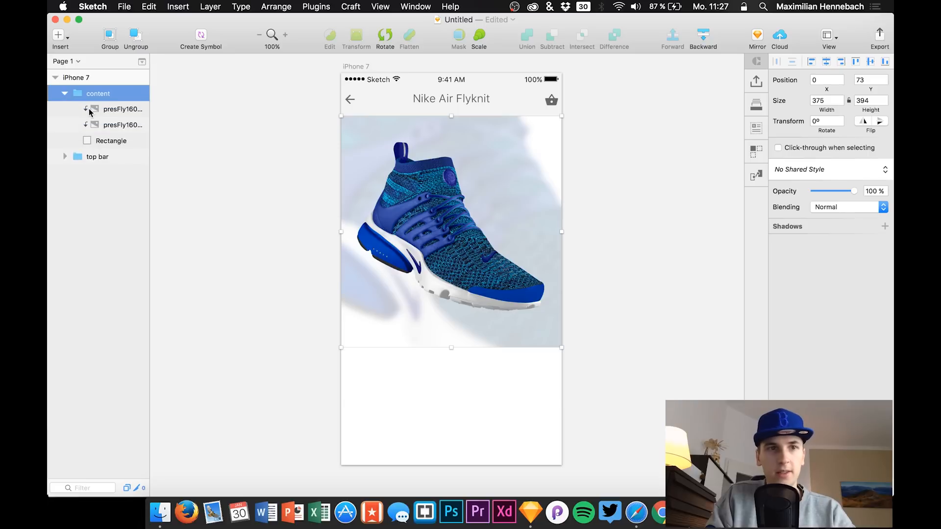
{"action": "left_click", "coordinate": [118, 108]}
{"action": "key", "text": "o"}
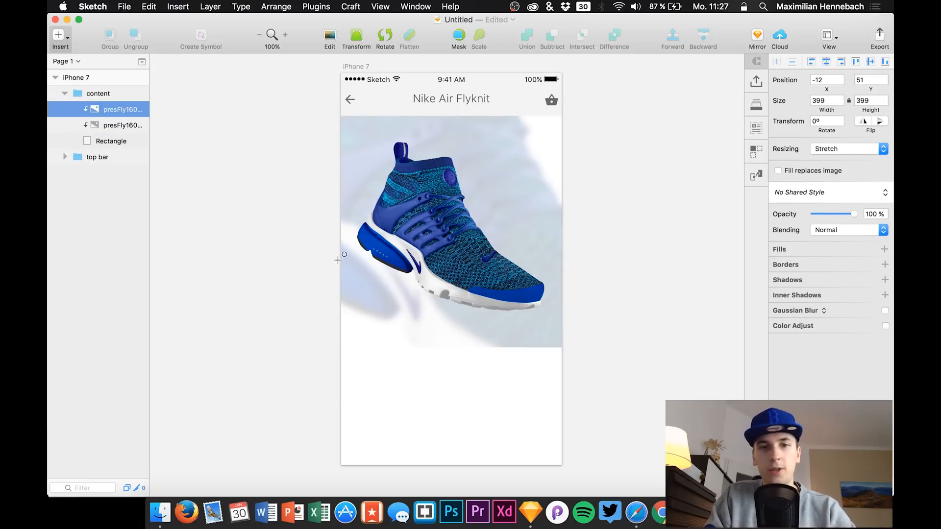
{"action": "left_click_drag", "start_coordinate": [409, 331], "coordinate": [415, 338]}
{"action": "left_click", "coordinate": [776, 292]}
Duplicate the circle into a horizontal row of five dots spaced 20 apart at Y 440
{"action": "left_click", "coordinate": [106, 123]}
{"action": "left_click", "coordinate": [106, 110]}
{"action": "key", "text": "super+d"}
{"action": "key", "text": "super+d"}
{"action": "key", "text": "super+d"}
{"action": "key", "text": "super+d"}
{"action": "key", "text": "Return"}
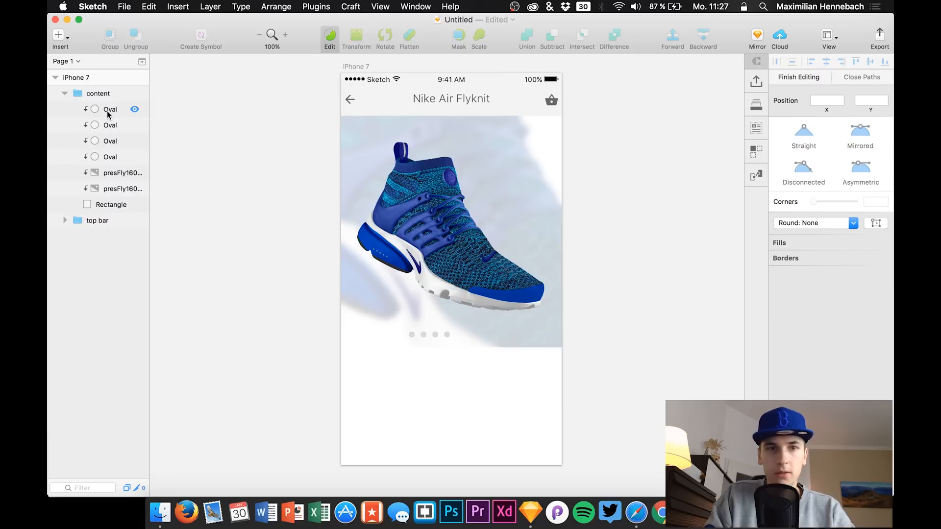
{"action": "left_click", "coordinate": [107, 109]}
{"action": "left_click", "coordinate": [107, 108]}
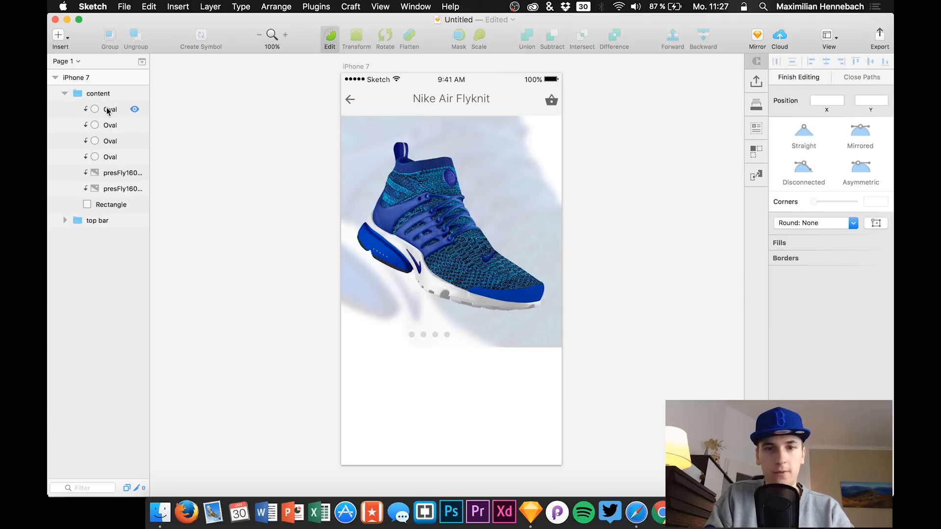
{"action": "left_click", "coordinate": [105, 122]}
{"action": "left_click", "coordinate": [112, 108]}
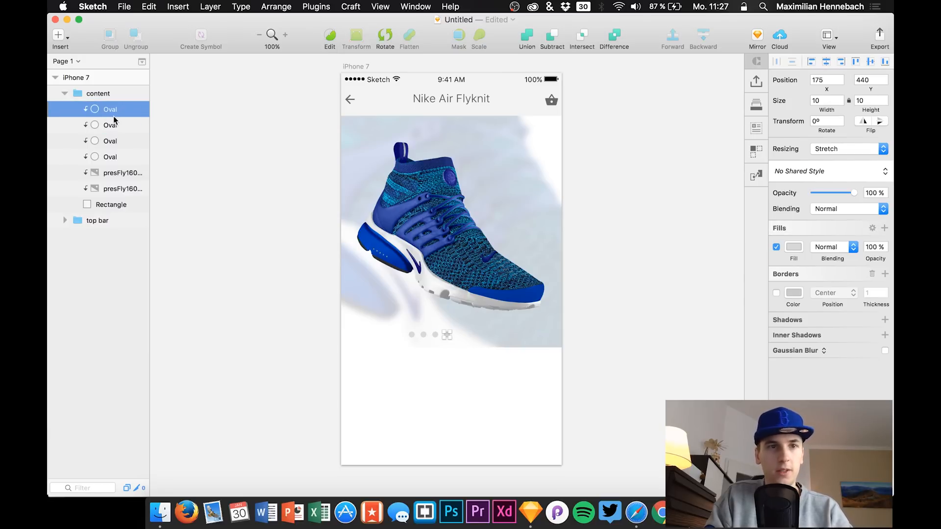
{"action": "key", "text": "shift+Left"}
{"action": "key", "text": "shift+Left"}
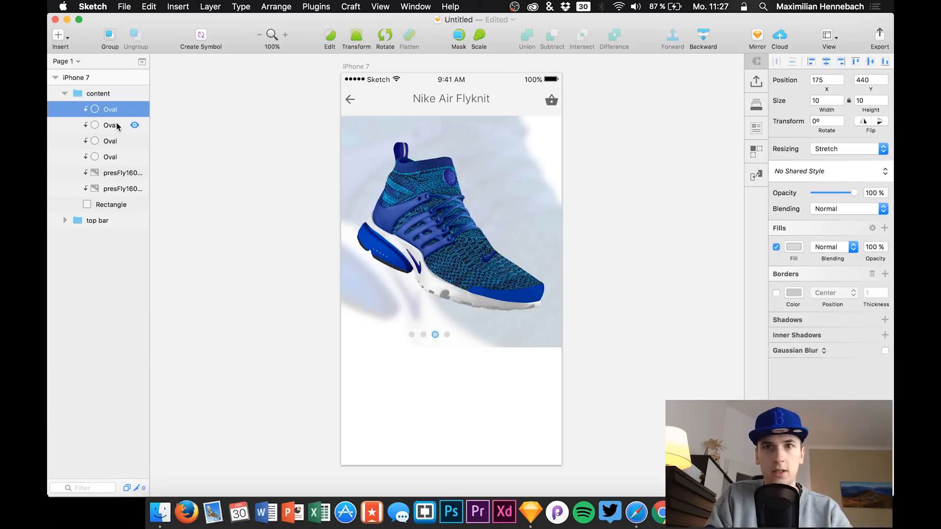
{"action": "key", "text": "super+d"}
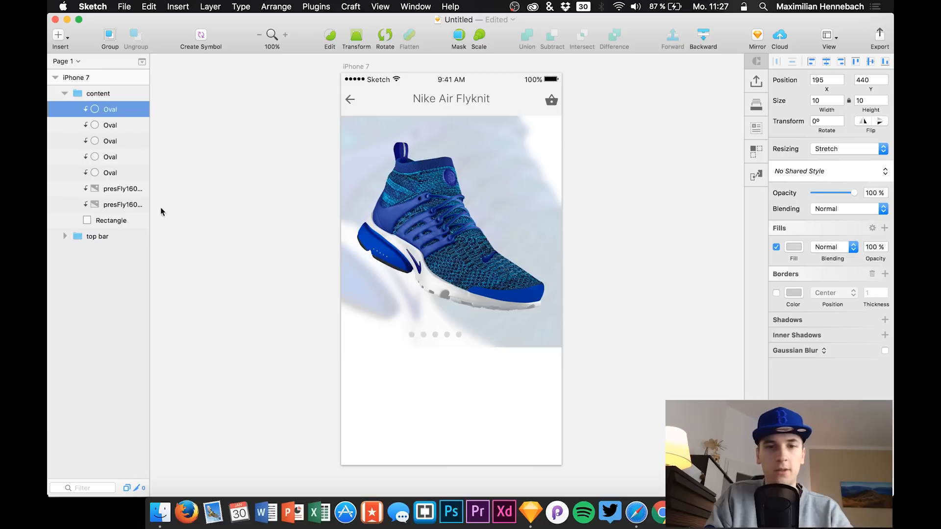
Group the five dots as "indicators" and centre the group horizontally on the artboard
{"action": "left_click", "coordinate": [120, 173], "text": "shift"}
{"action": "key", "text": "super+g"}
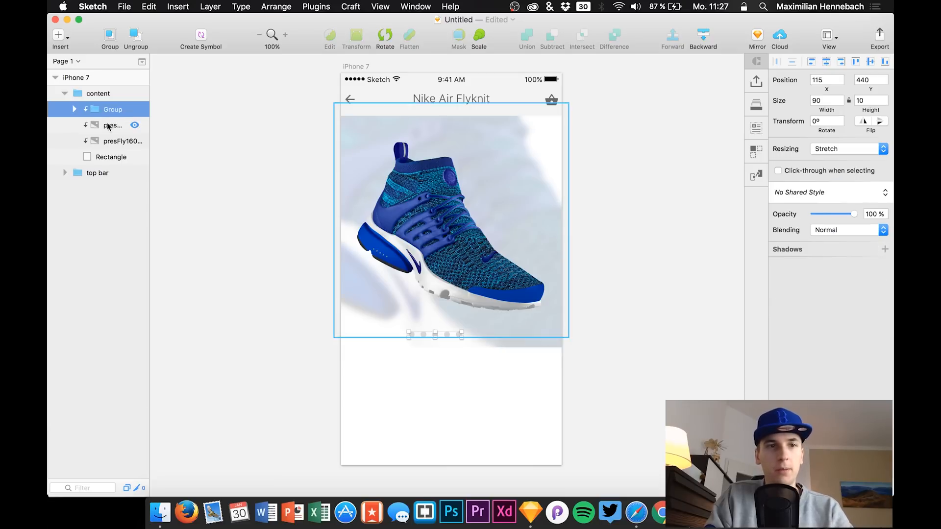
{"action": "double_click", "coordinate": [107, 110]}
{"action": "type", "text": "indicators"}
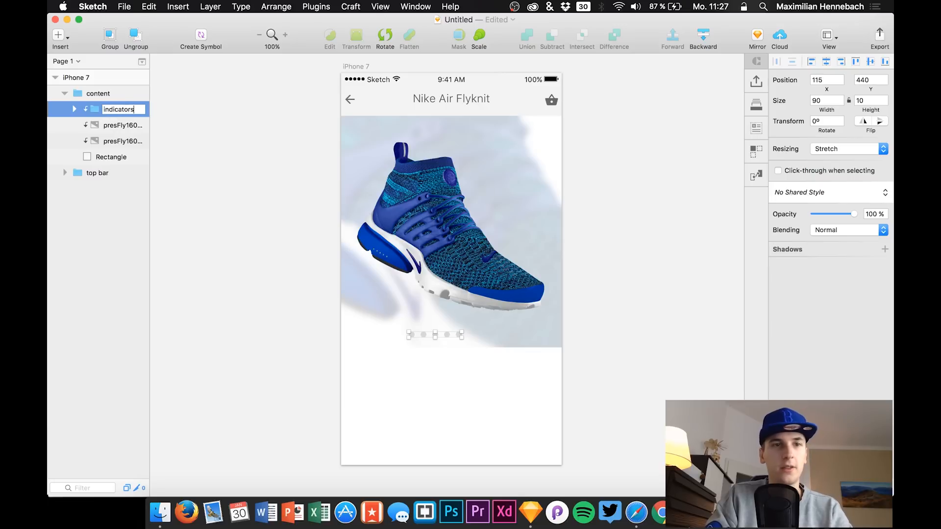
{"action": "key", "text": "Return"}
{"action": "left_click", "coordinate": [827, 62]}
{"action": "left_click", "coordinate": [395, 363]}
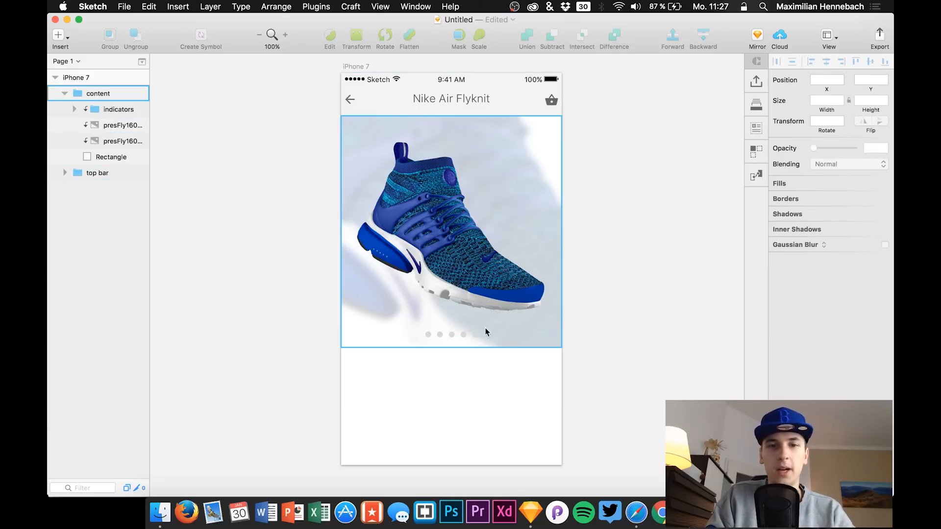
Try a border with thickness 1 on the middle indicator dot
{"action": "left_click", "coordinate": [74, 110]}
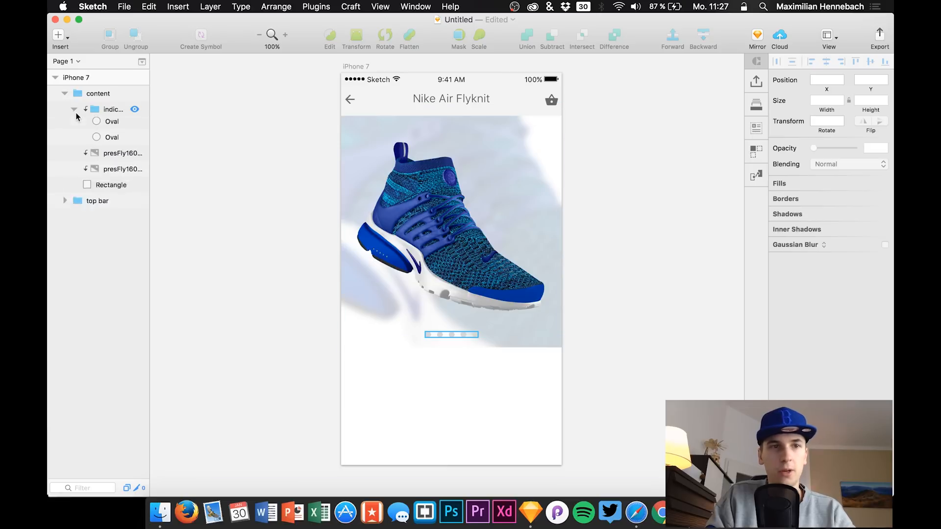
{"action": "left_click", "coordinate": [106, 158]}
{"action": "left_click", "coordinate": [776, 293]}
{"action": "left_click", "coordinate": [792, 293]}
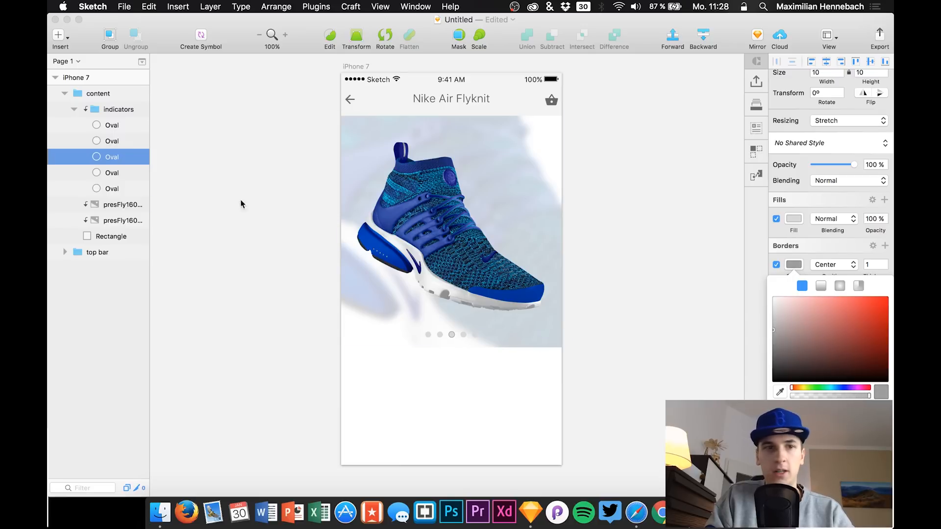
Try grey 919191 as the fill of all five indicator dots, and settle on blue 0D5DCC sampled from the shoe
{"action": "left_click", "coordinate": [111, 188]}
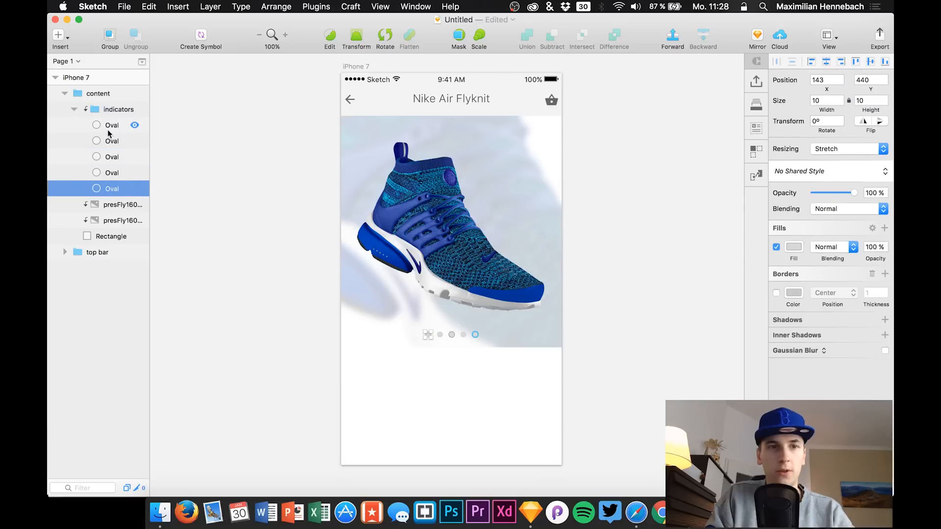
{"action": "left_click", "coordinate": [107, 128], "text": "shift"}
{"action": "left_click", "coordinate": [794, 246]}
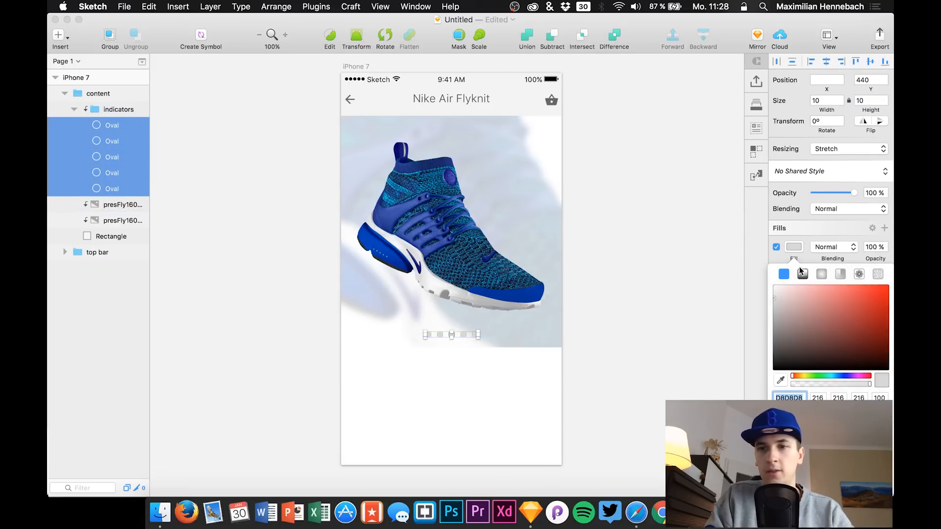
{"action": "mouse_move", "coordinate": [706, 343]}
{"action": "left_mouse_down"}
{"action": "mouse_move", "coordinate": [707, 314]}
{"action": "mouse_move", "coordinate": [704, 364]}
{"action": "mouse_move", "coordinate": [713, 293]}
{"action": "mouse_move", "coordinate": [702, 321]}
{"action": "left_mouse_up"}
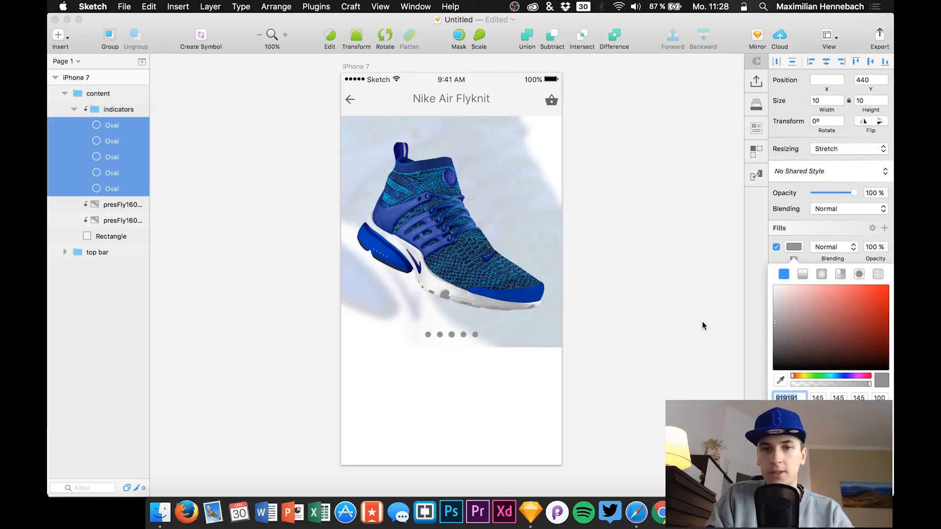
{"action": "left_click", "coordinate": [781, 380]}
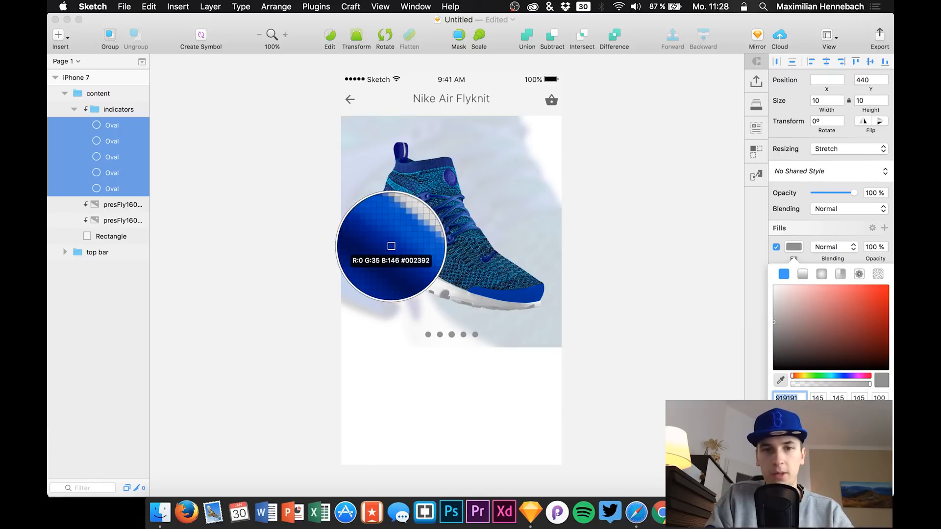
{"action": "left_click", "coordinate": [392, 251]}
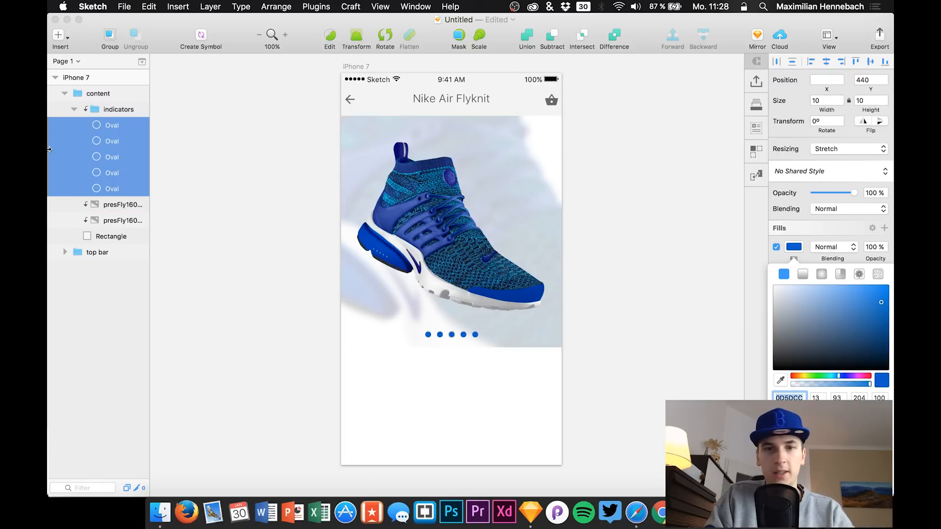
Fill the middle indicator dot with light blue 85B8FF and remove its border
{"action": "left_click", "coordinate": [93, 220]}
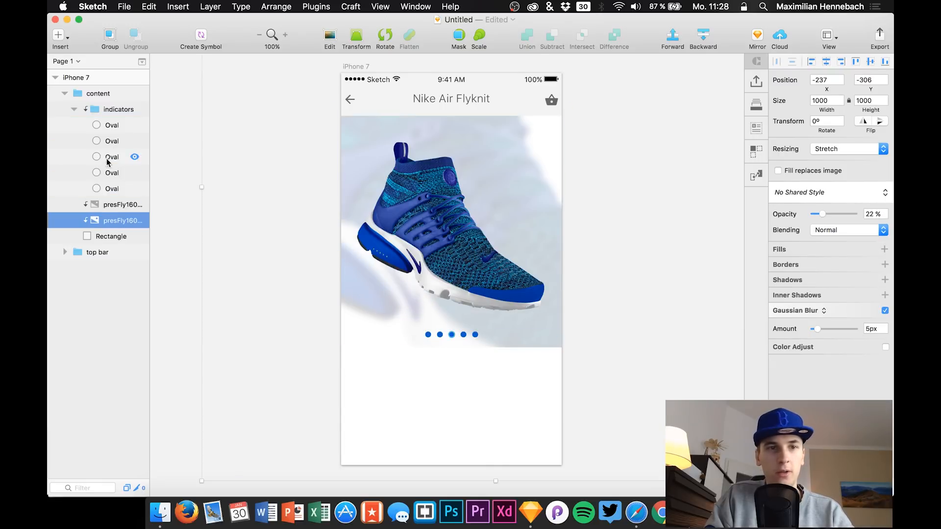
{"action": "left_click", "coordinate": [132, 157]}
{"action": "left_click", "coordinate": [793, 247]}
{"action": "left_click_drag", "start_coordinate": [825, 300], "coordinate": [823, 277]}
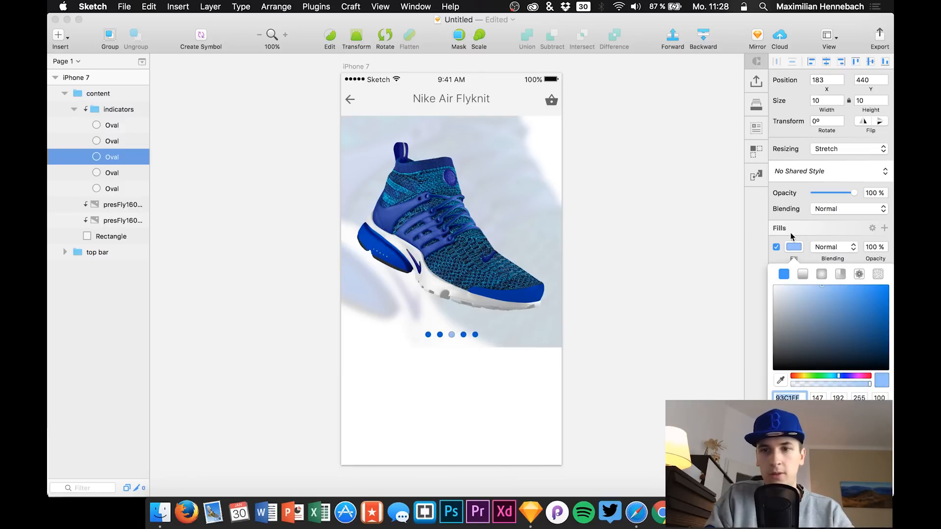
{"action": "left_click", "coordinate": [792, 237]}
{"action": "left_click", "coordinate": [777, 294]}
{"action": "left_click", "coordinate": [794, 247]}
{"action": "left_click_drag", "start_coordinate": [799, 286], "coordinate": [773, 340]}
{"action": "mouse_move", "coordinate": [711, 353]}
{"action": "left_mouse_down"}
{"action": "mouse_move", "coordinate": [859, 308]}
{"action": "mouse_move", "coordinate": [877, 328]}
{"action": "mouse_move", "coordinate": [683, 300]}
{"action": "mouse_move", "coordinate": [825, 288]}
{"action": "mouse_move", "coordinate": [826, 299]}
{"action": "mouse_move", "coordinate": [827, 273]}
{"action": "left_mouse_up"}
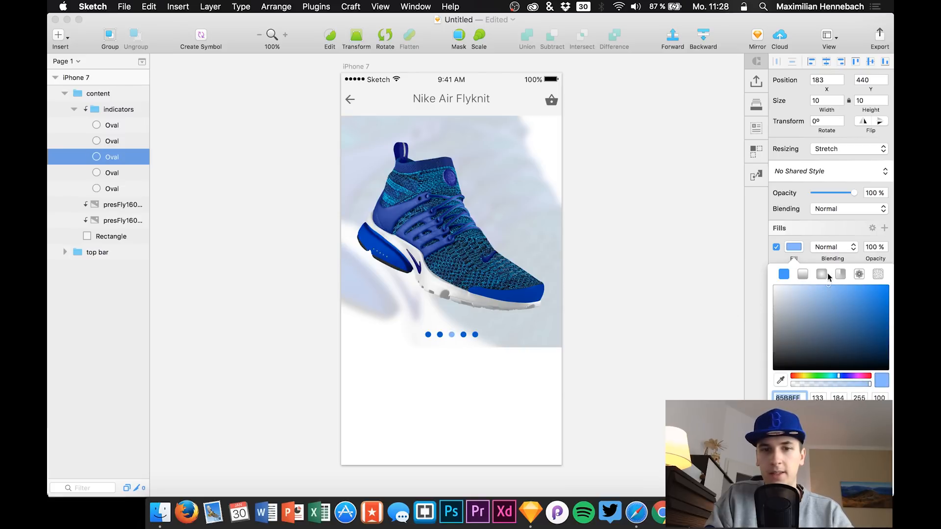
Collapse the indicators and content groups in the layer list
{"action": "left_click", "coordinate": [471, 410]}
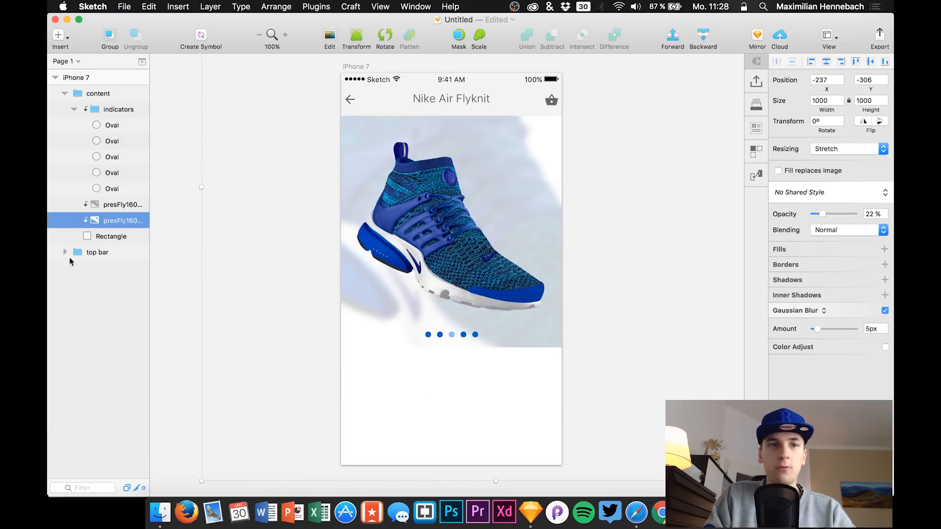
{"action": "left_click", "coordinate": [74, 109]}
{"action": "left_click", "coordinate": [65, 93]}
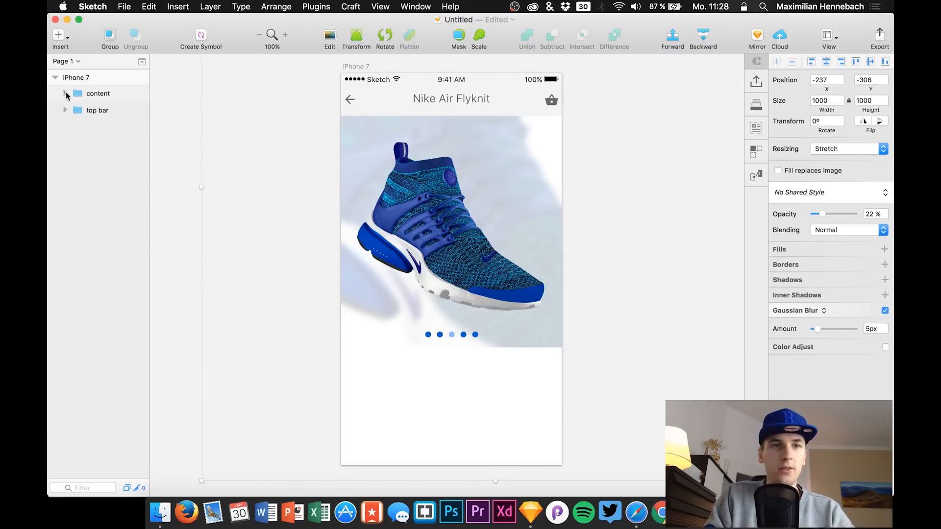
{"action": "left_click", "coordinate": [299, 279]}
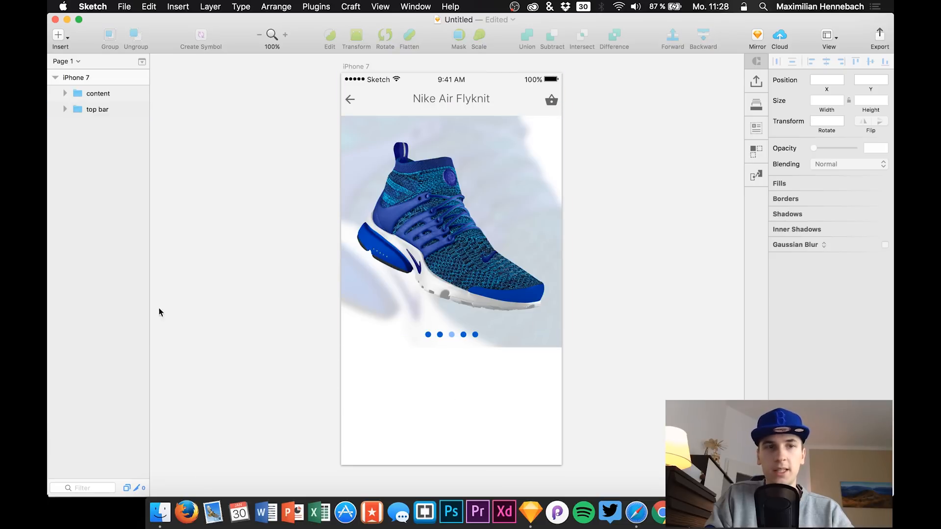
{"action": "left_click", "coordinate": [97, 93]}
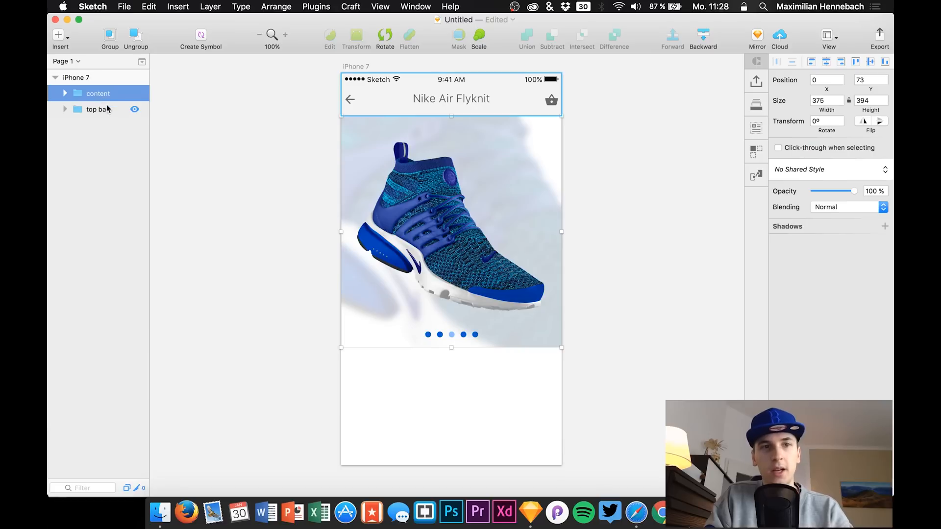
{"action": "double_click", "coordinate": [357, 390]}
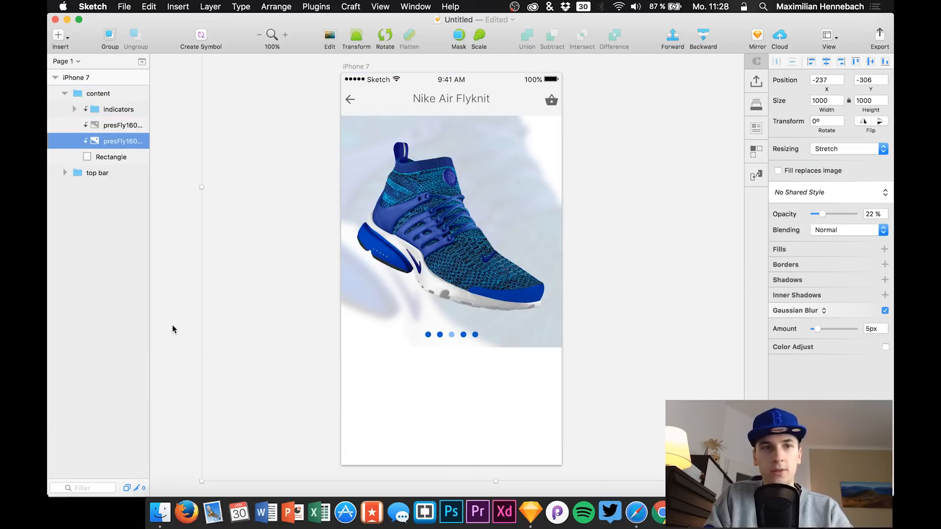
{"action": "left_click", "coordinate": [91, 93]}
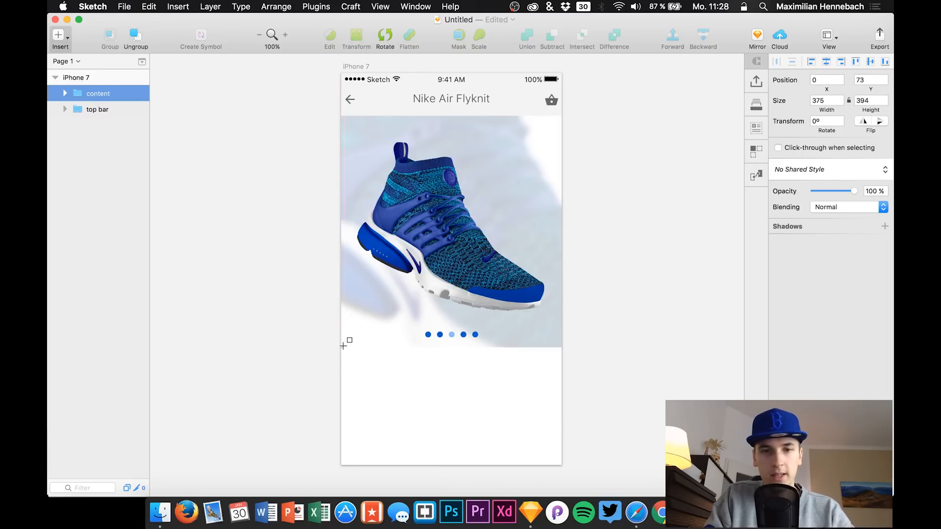
Draw a 375 by 200 rectangle over the empty area below the shoe, without border and filled with white FFFFFF
{"action": "left_click_drag", "start_coordinate": [341, 346], "coordinate": [561, 464]}
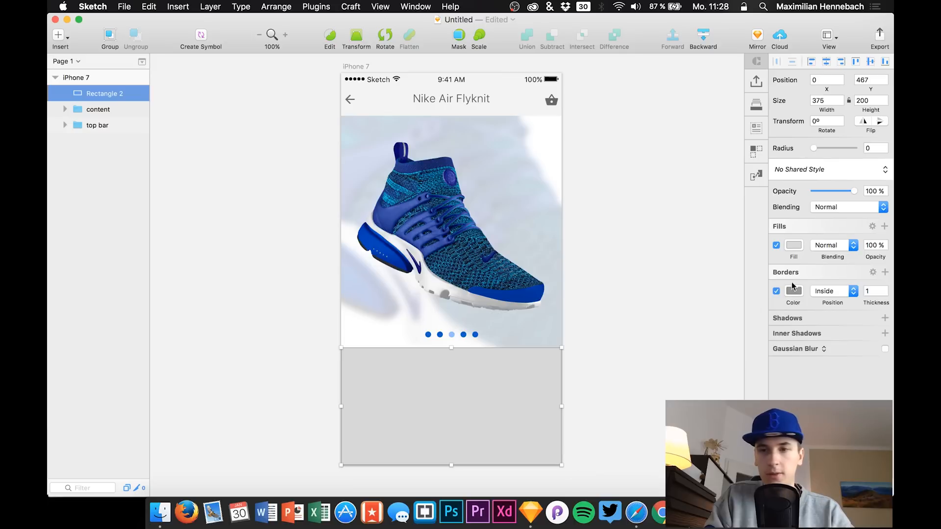
{"action": "left_click", "coordinate": [777, 291]}
{"action": "left_click", "coordinate": [795, 246]}
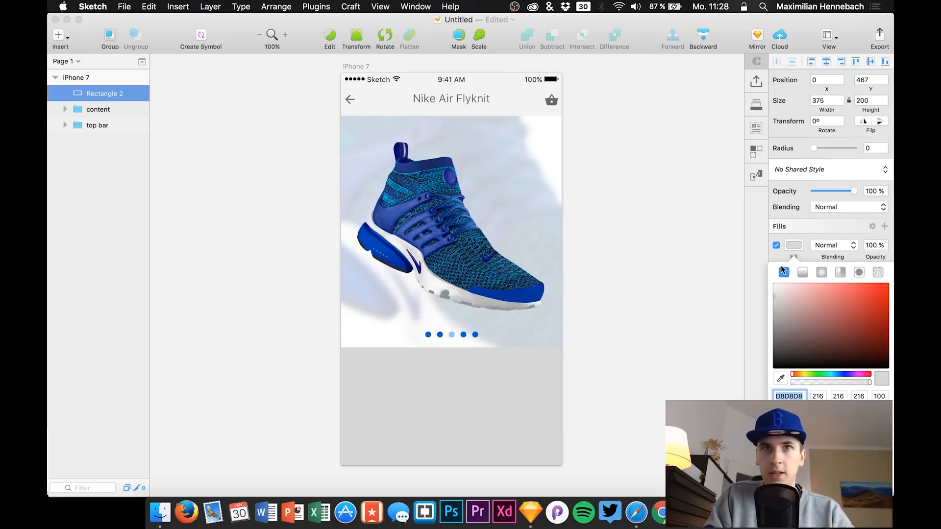
{"action": "type", "text": "ffffff"}
{"action": "key", "text": "Return"}
{"action": "left_click", "coordinate": [83, 96]}
{"action": "left_click", "coordinate": [136, 95]}
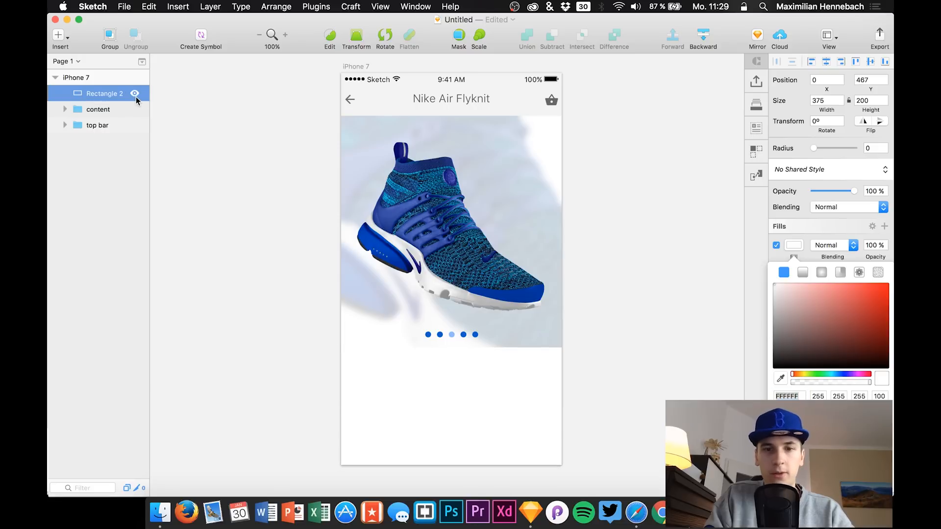
{"action": "left_click", "coordinate": [135, 96]}
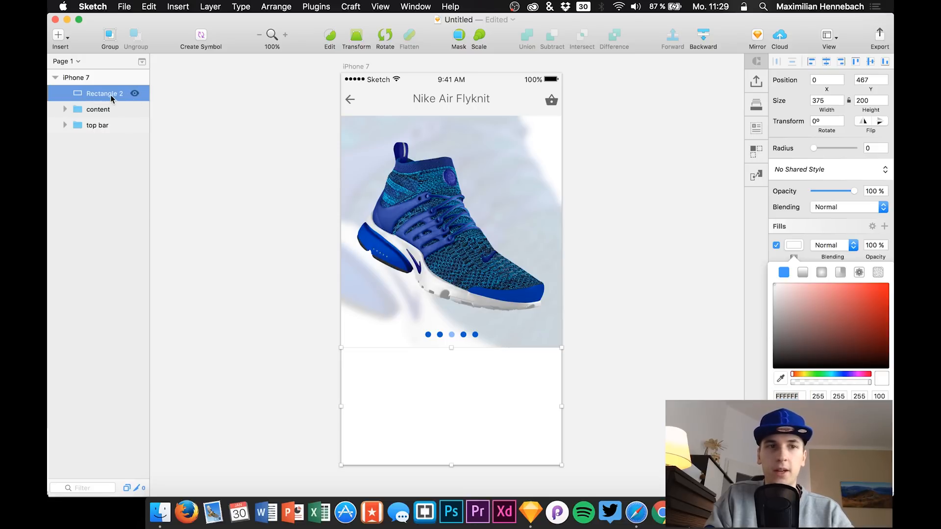
{"action": "left_click", "coordinate": [135, 96]}
Put the white rectangle in its own group and name the group "bottom"
{"action": "key", "text": "super+g"}
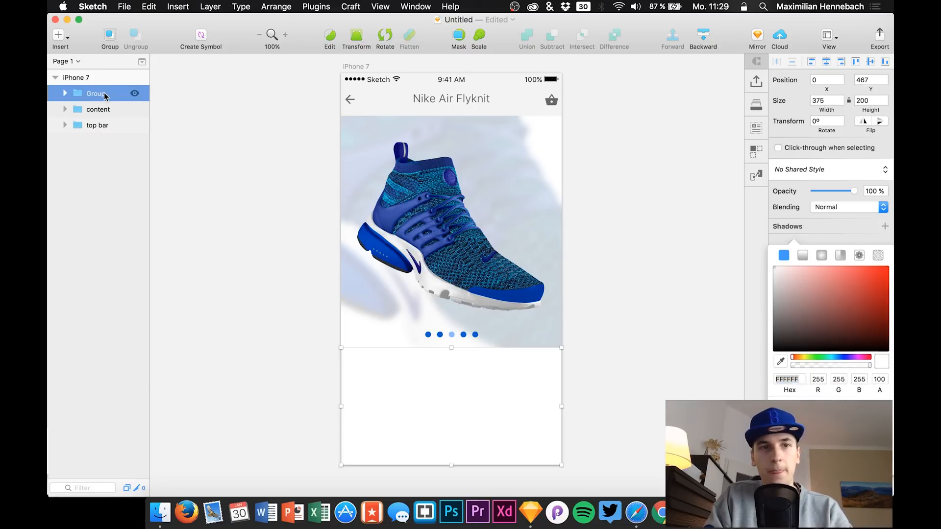
{"action": "double_click", "coordinate": [97, 100]}
{"action": "type", "text": "bottom"}
{"action": "key", "text": "Return"}
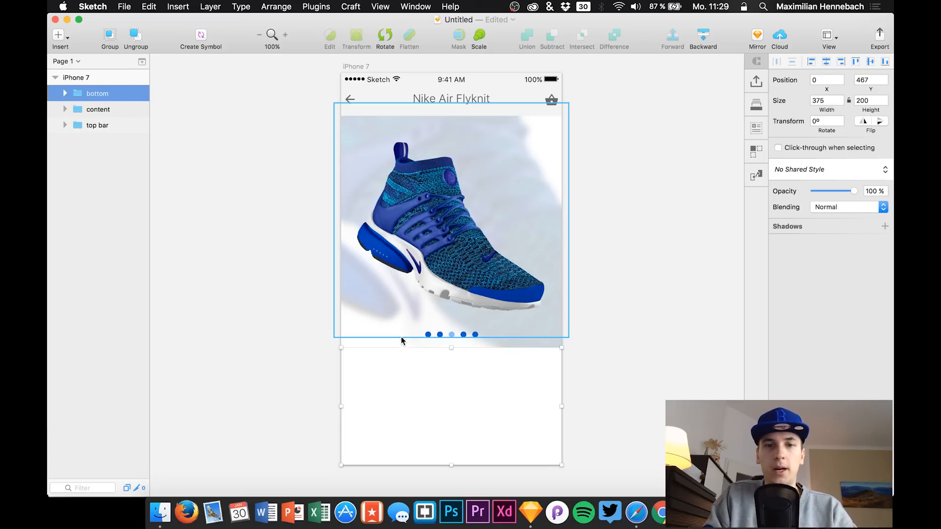
Rename the rectangle inside the bottom group as "BG"
{"action": "left_click", "coordinate": [65, 94]}
{"action": "double_click", "coordinate": [101, 109]}
{"action": "left_click", "coordinate": [124, 128]}
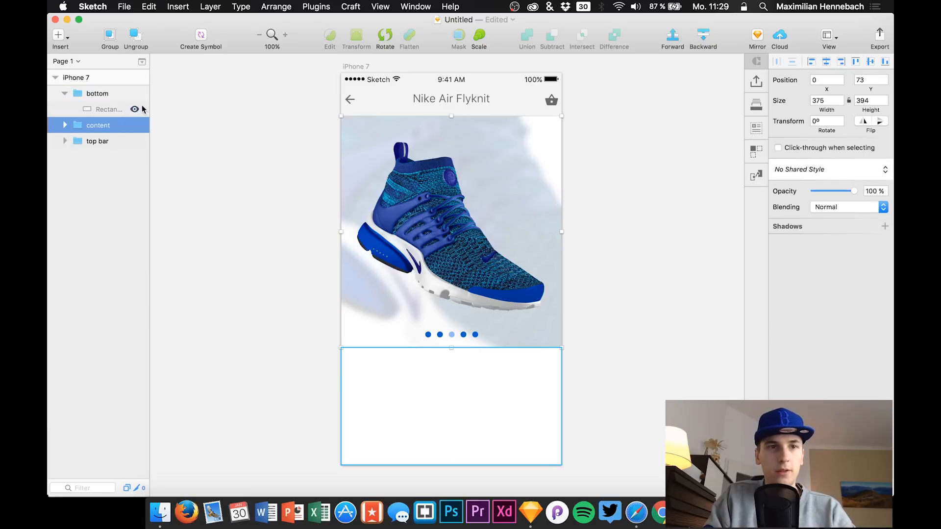
{"action": "double_click", "coordinate": [106, 110]}
{"action": "type", "text": "BG"}
{"action": "key", "text": "Return"}
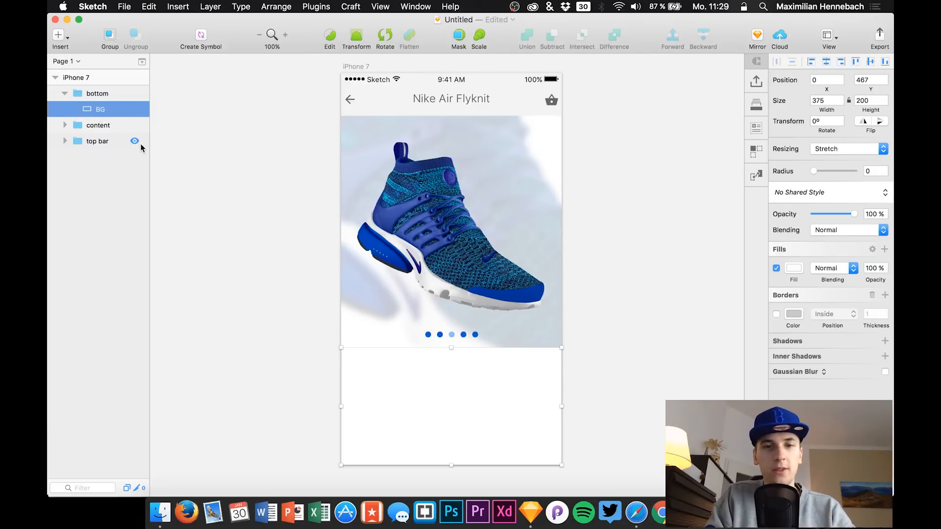
Copy the "Nike Air Flyknit" title into the bottom group and place it below the page indicators at Y 483
{"action": "double_click", "coordinate": [442, 99]}
{"action": "left_click", "coordinate": [90, 110]}
{"action": "key", "text": "super+v"}
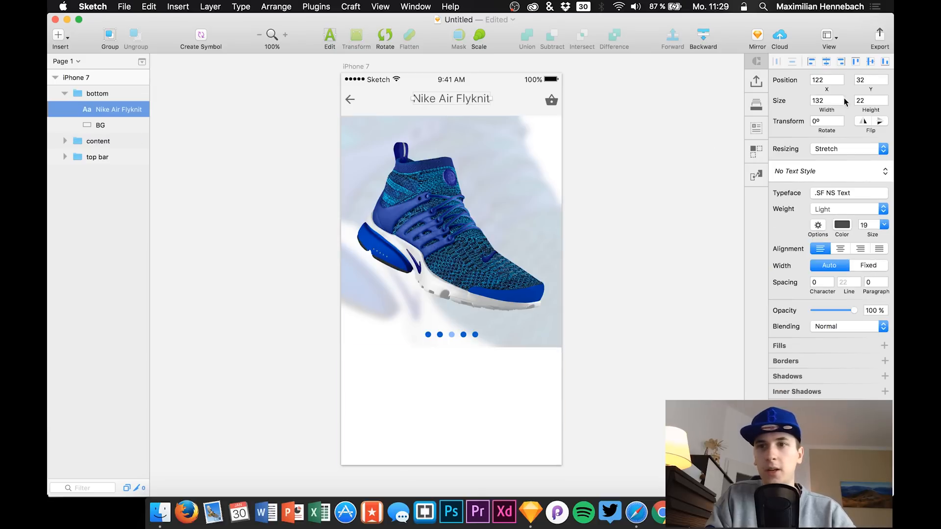
{"action": "mouse_move", "coordinate": [873, 87]}
{"action": "left_mouse_down"}
{"action": "mouse_move", "coordinate": [891, 80]}
{"action": "mouse_move", "coordinate": [891, 88]}
{"action": "left_mouse_up"}
{"action": "left_click_drag", "start_coordinate": [456, 128], "coordinate": [468, 365]}
Change the copied title's text to "Running Men Shoe" with centred alignment and centre it horizontally on the artboard
{"action": "double_click", "coordinate": [469, 365]}
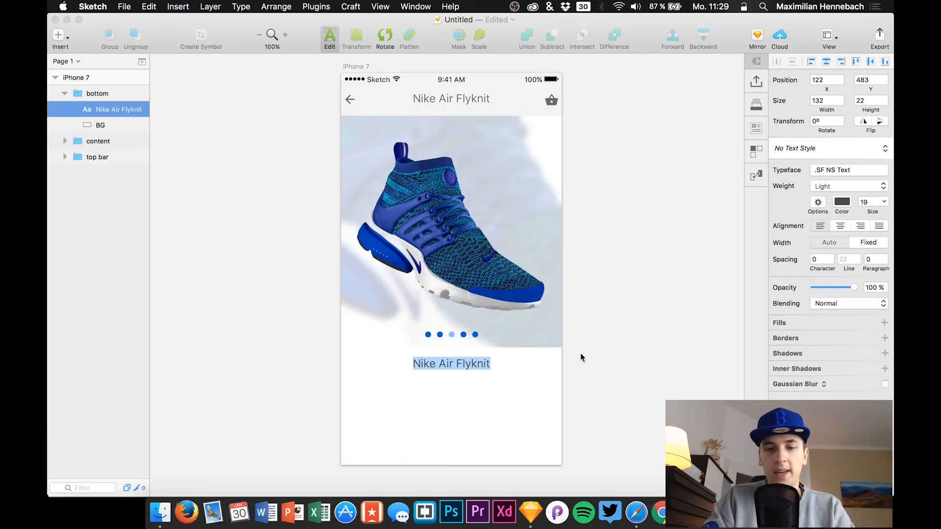
{"action": "type", "text": "Running "}
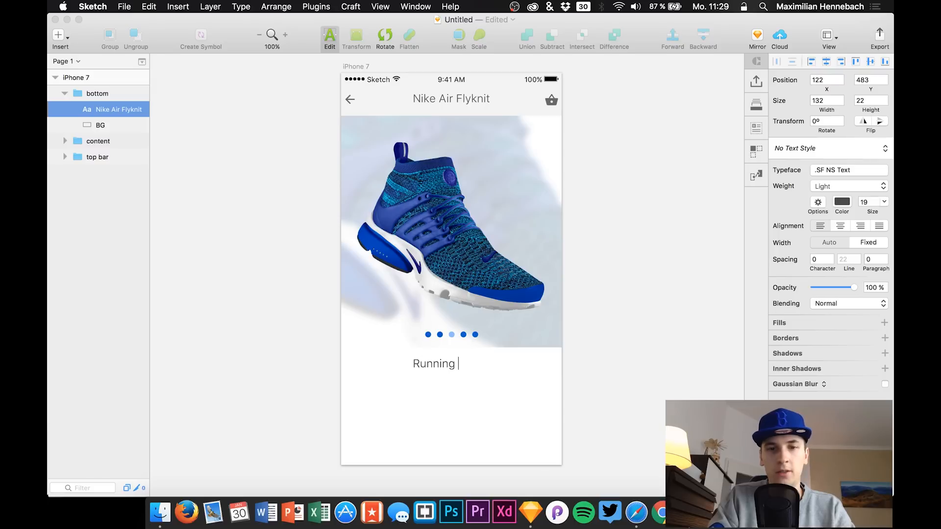
{"action": "type", "text": "Men Shoe"}
{"action": "key", "text": "super+a"}
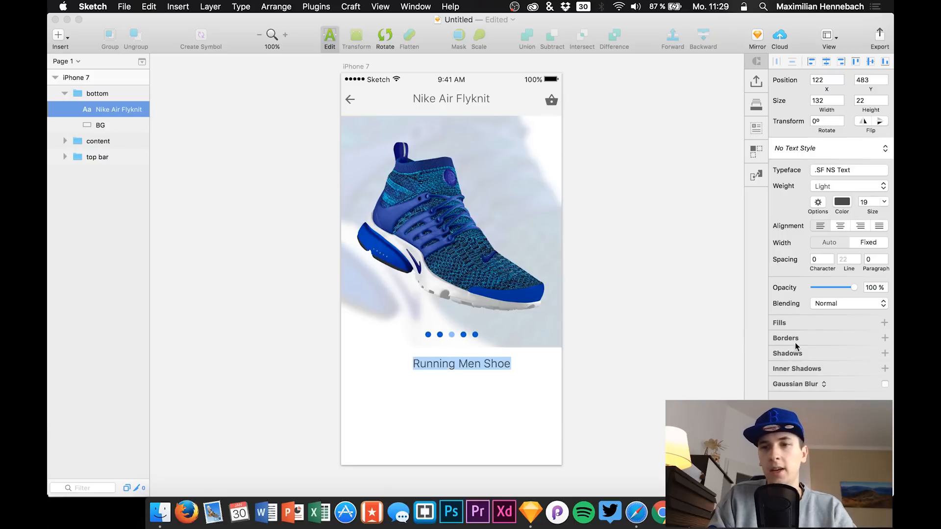
{"action": "left_click", "coordinate": [840, 225]}
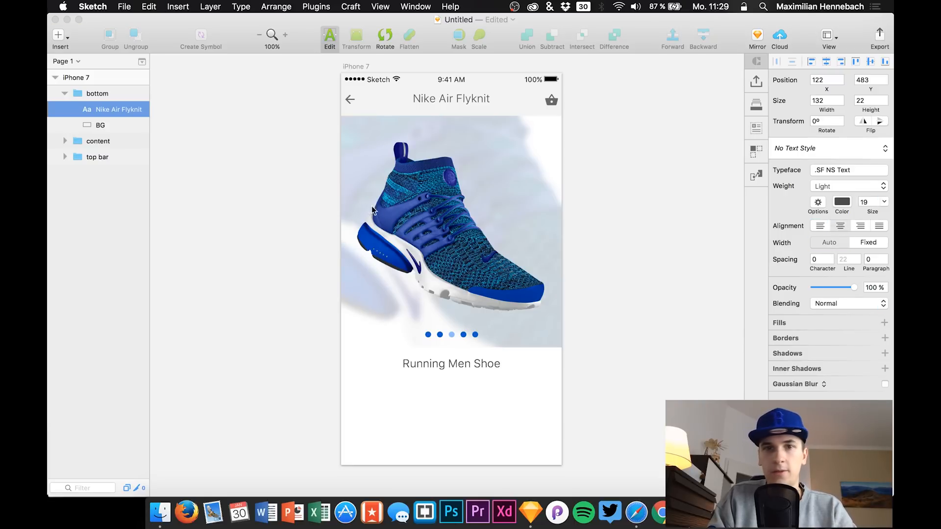
{"action": "left_click", "coordinate": [384, 384]}
{"action": "left_click", "coordinate": [441, 363]}
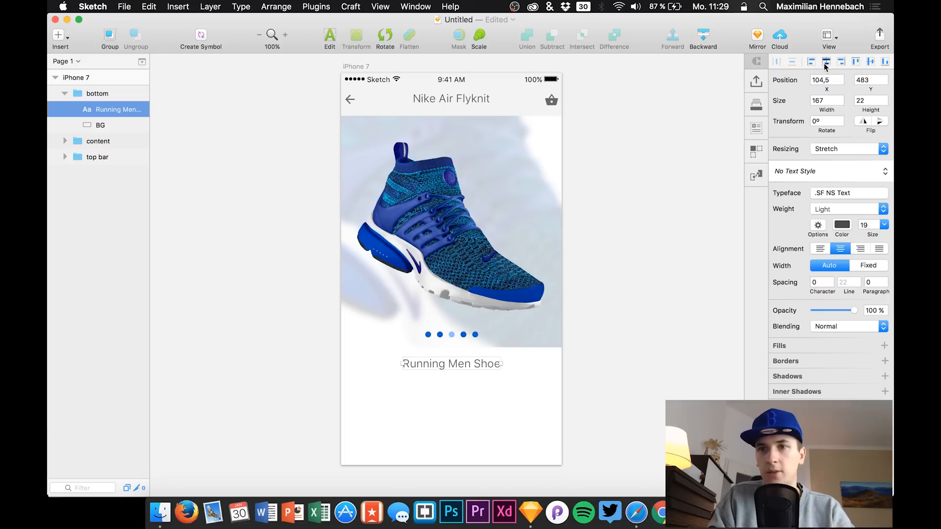
{"action": "left_click", "coordinate": [449, 100]}
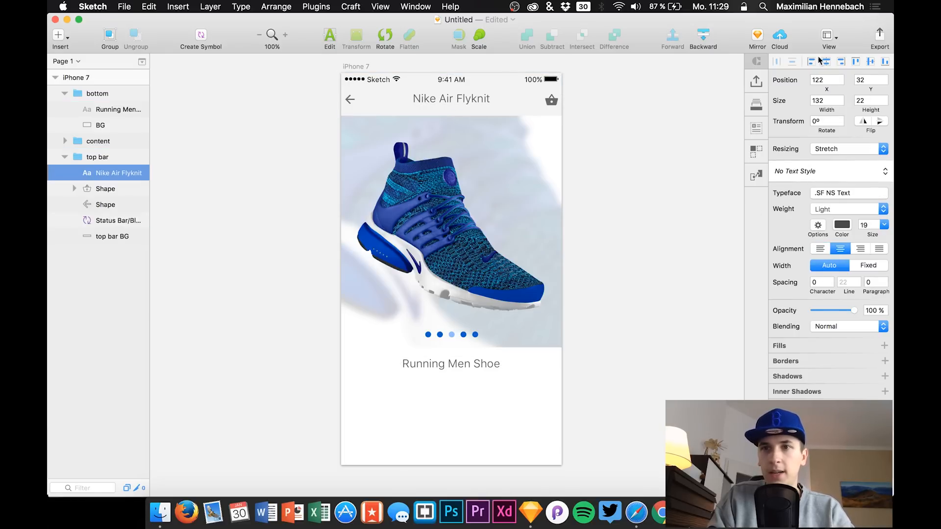
Duplicate the "Running Men Shoe" text and move the copy 30 px down
{"action": "left_click", "coordinate": [452, 369]}
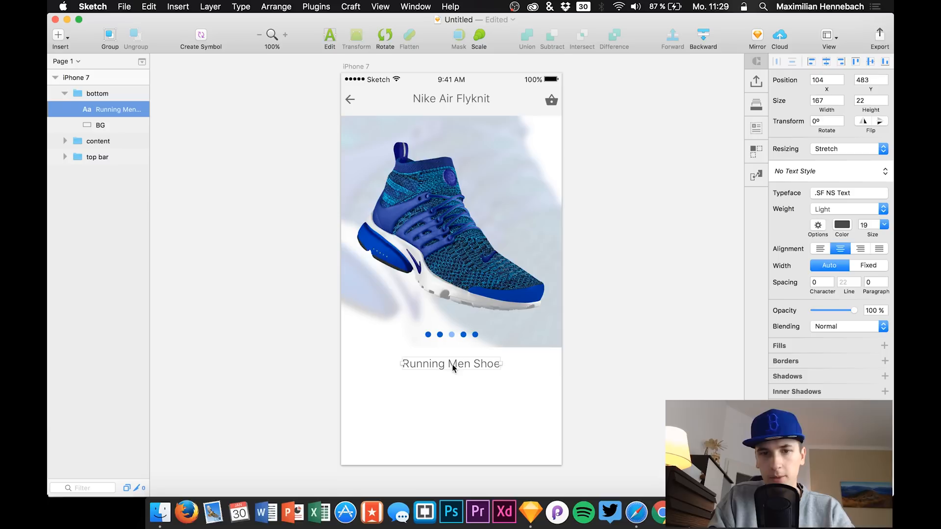
{"action": "key", "text": "super+d"}
{"action": "key", "text": "shift+Down"}
{"action": "key", "text": "shift+Down"}
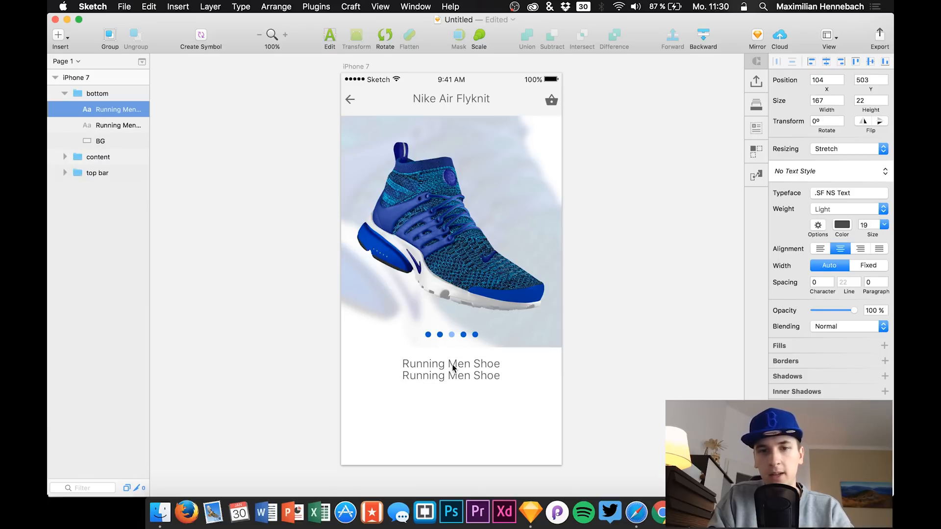
{"action": "key", "text": "shift+Down"}
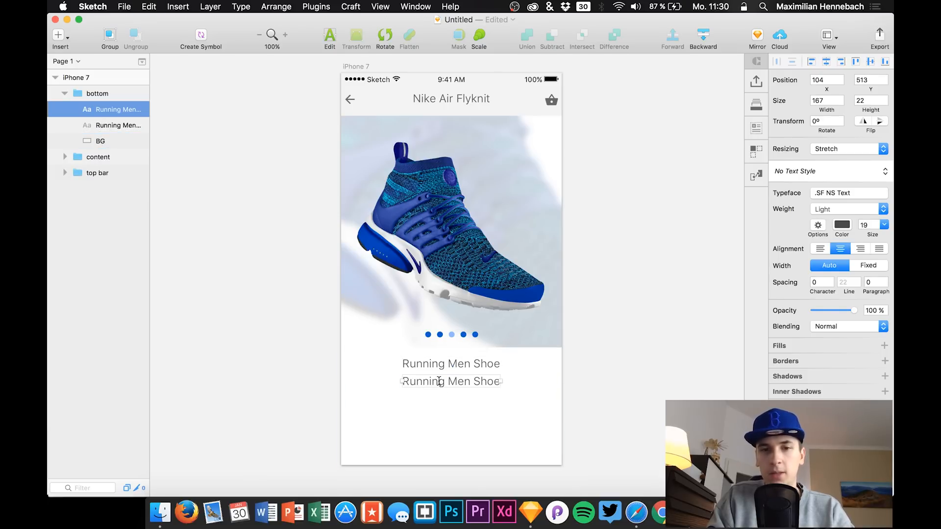
Try replacing the lower text line with "iefefmeim" under centred alignment, and undo the replacement
{"action": "double_click", "coordinate": [439, 381]}
{"action": "left_click_drag", "start_coordinate": [439, 381], "coordinate": [492, 380]}
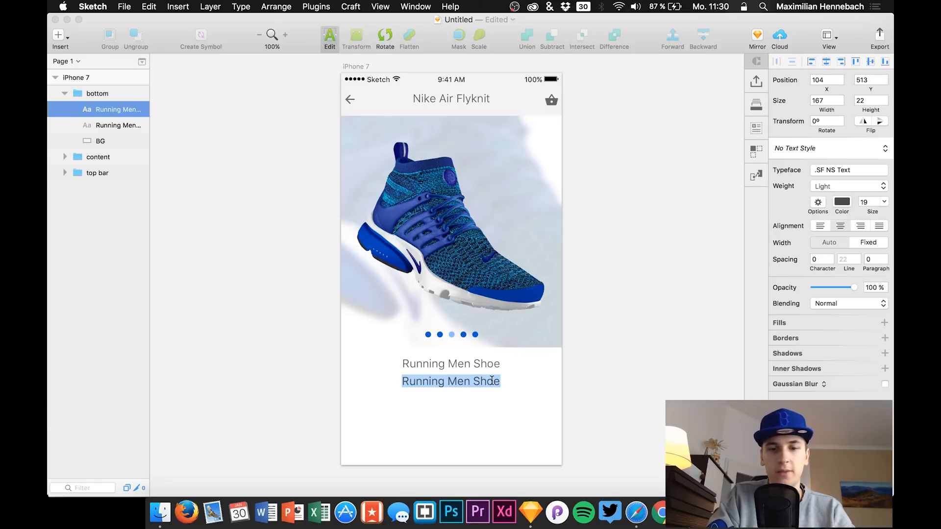
{"action": "type", "text": "iefefmeim"}
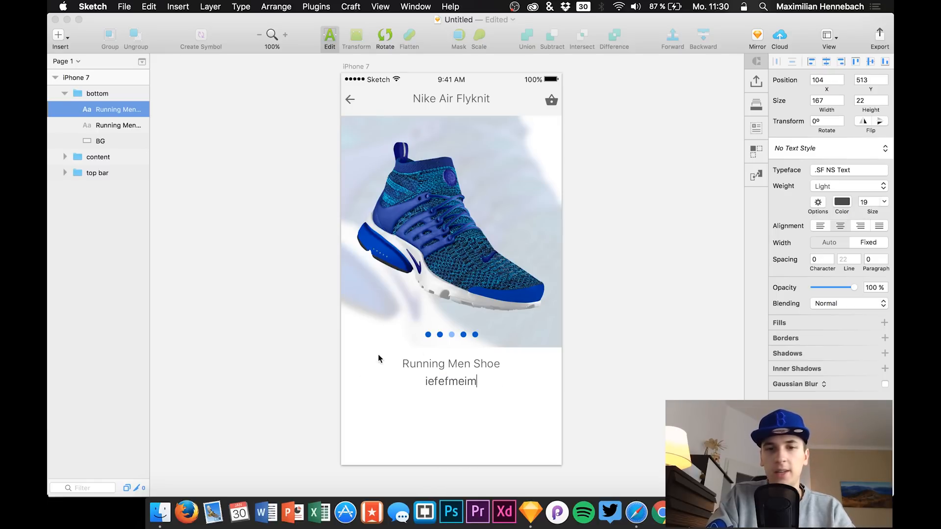
{"action": "key", "text": "super+a"}
{"action": "key", "text": "super+z"}
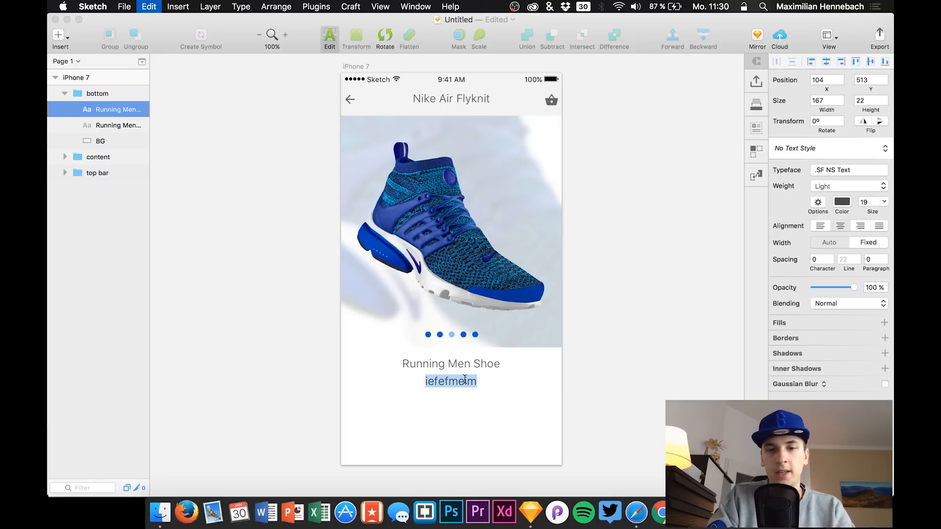
Try left alignment on the lower text line with "fiemfeim" and horizontal centring of the layer, then undo the text and position changes
{"action": "left_click", "coordinate": [478, 384]}
{"action": "left_click", "coordinate": [471, 401]}
{"action": "left_click", "coordinate": [460, 384]}
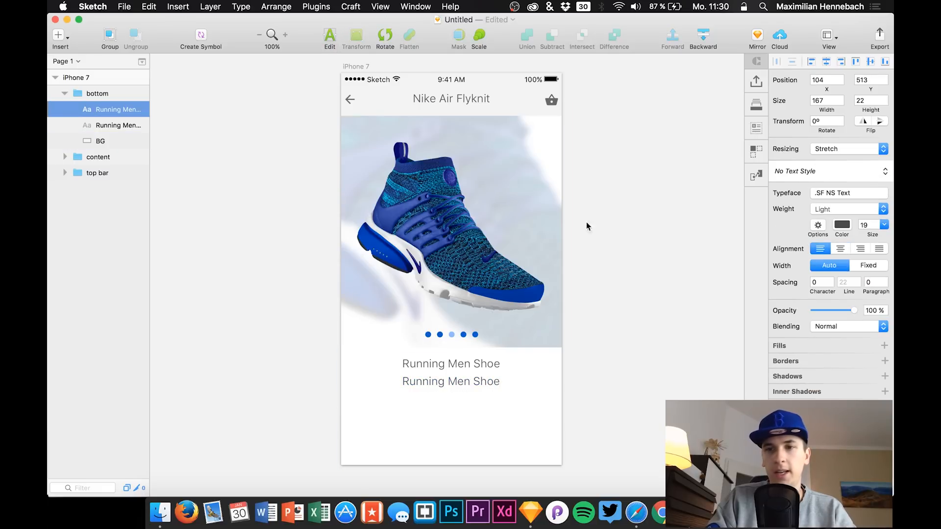
{"action": "double_click", "coordinate": [466, 380]}
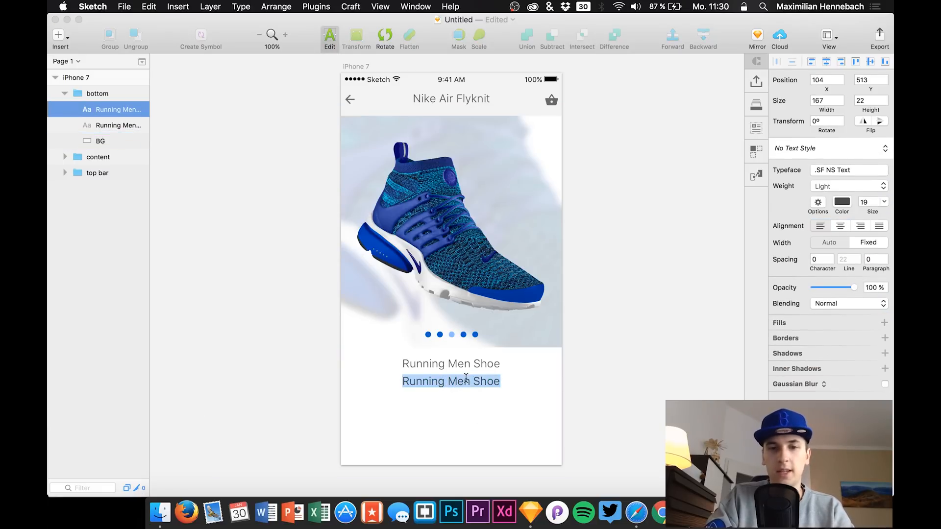
{"action": "type", "text": "fiemfeim"}
{"action": "left_click", "coordinate": [473, 394]}
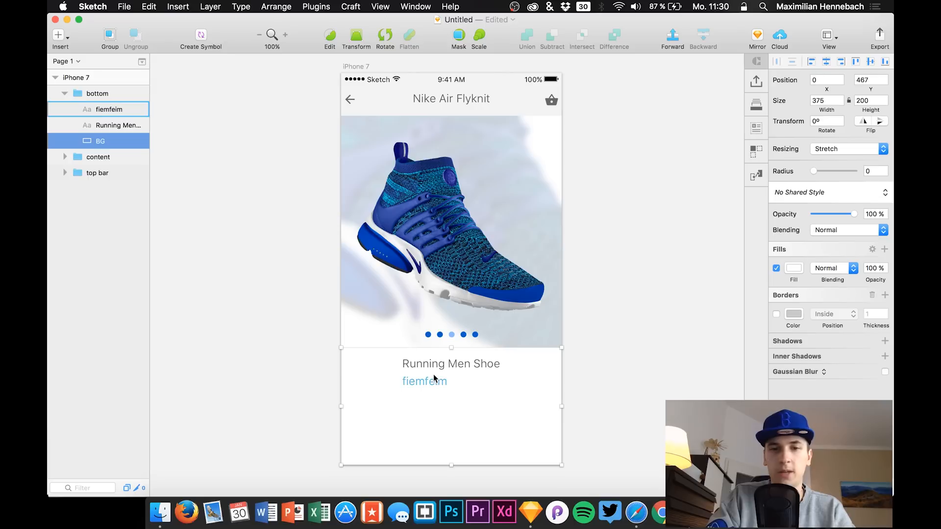
{"action": "left_click", "coordinate": [435, 381]}
{"action": "left_click", "coordinate": [826, 64]}
{"action": "key", "text": "super+z"}
{"action": "key", "text": "super+z"}
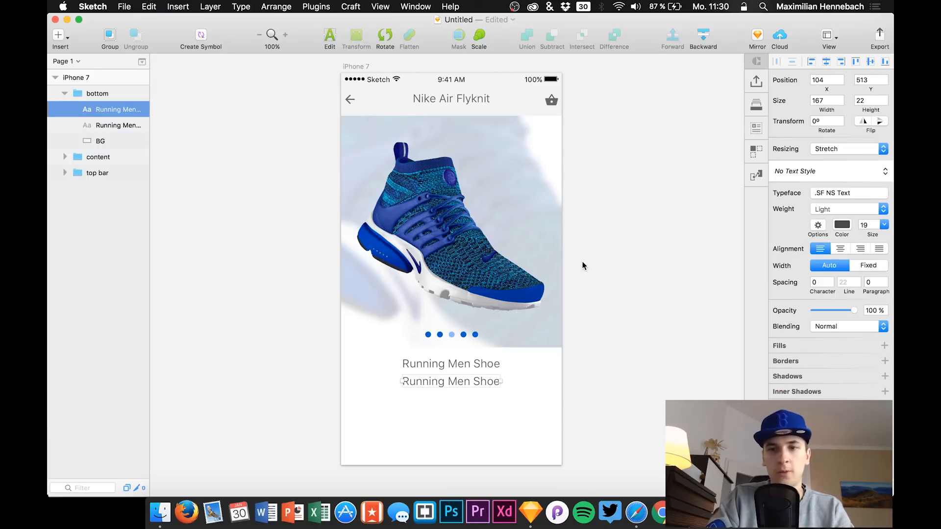
Centre-align the lower text line and change its text to "$ 280"
{"action": "left_click", "coordinate": [842, 249]}
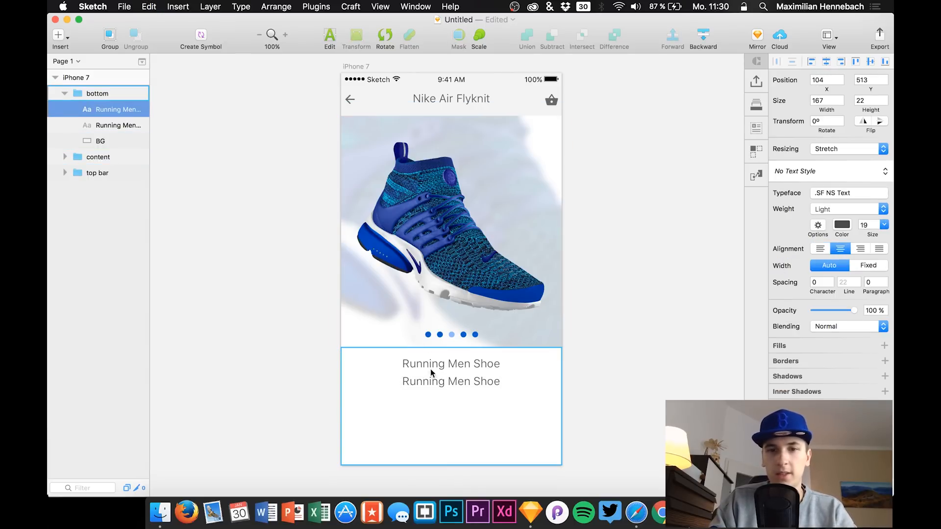
{"action": "triple_click", "coordinate": [439, 384]}
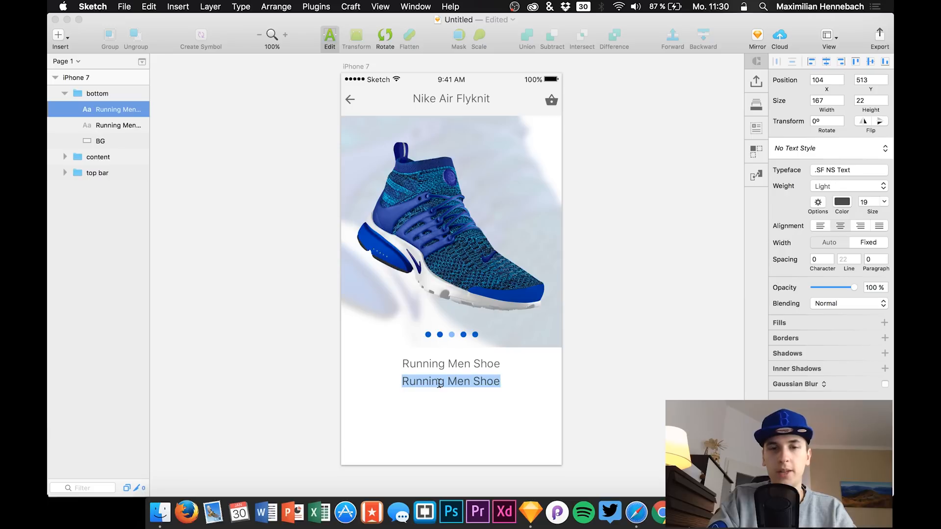
{"action": "type", "text": "$"}
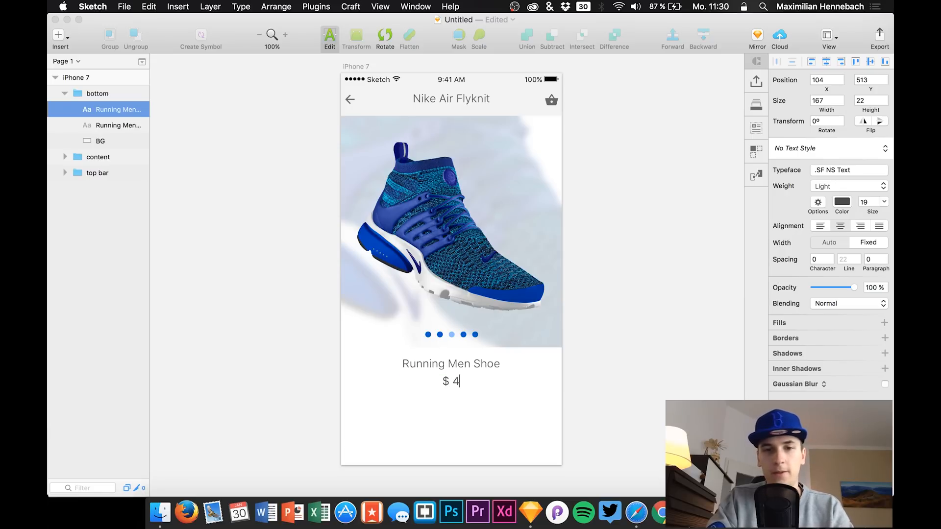
{"action": "type", "text": " 280"}
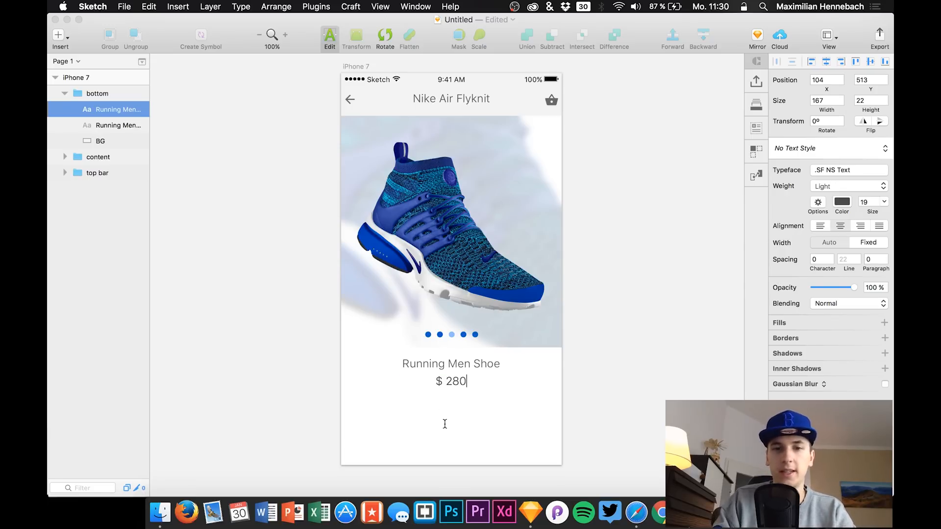
{"action": "key", "text": "Escape"}
Reduce the font size of the "Running Men Shoe" text to 17
{"action": "left_click", "coordinate": [456, 364]}
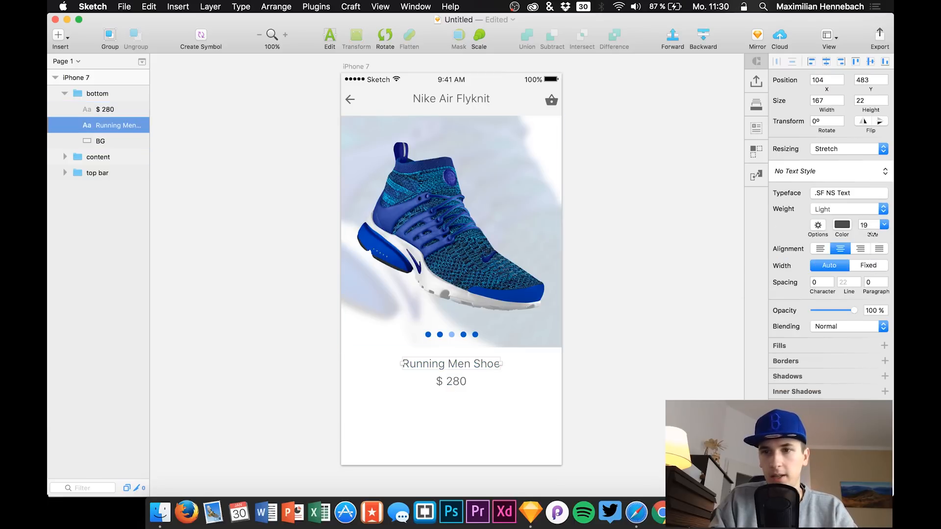
{"action": "left_click_drag", "start_coordinate": [872, 234], "coordinate": [870, 234]}
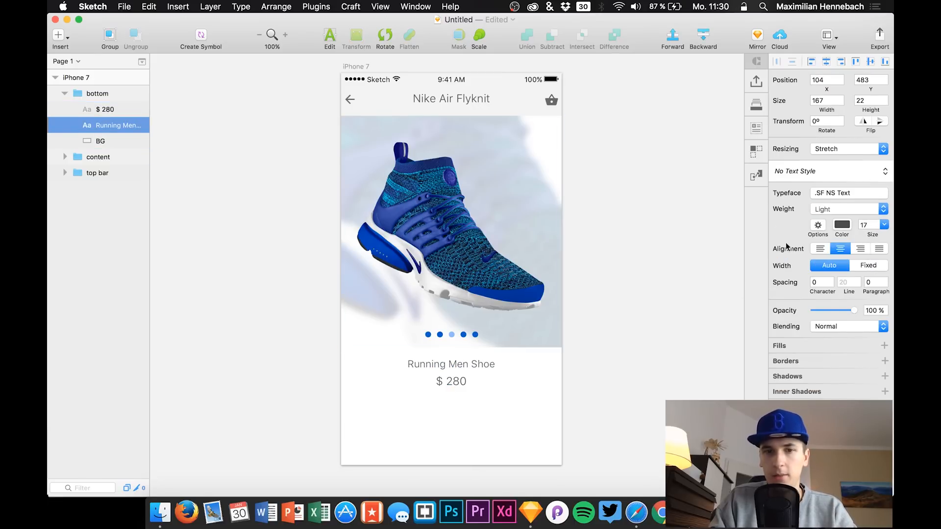
{"action": "left_click", "coordinate": [454, 387]}
{"action": "left_click", "coordinate": [454, 383]}
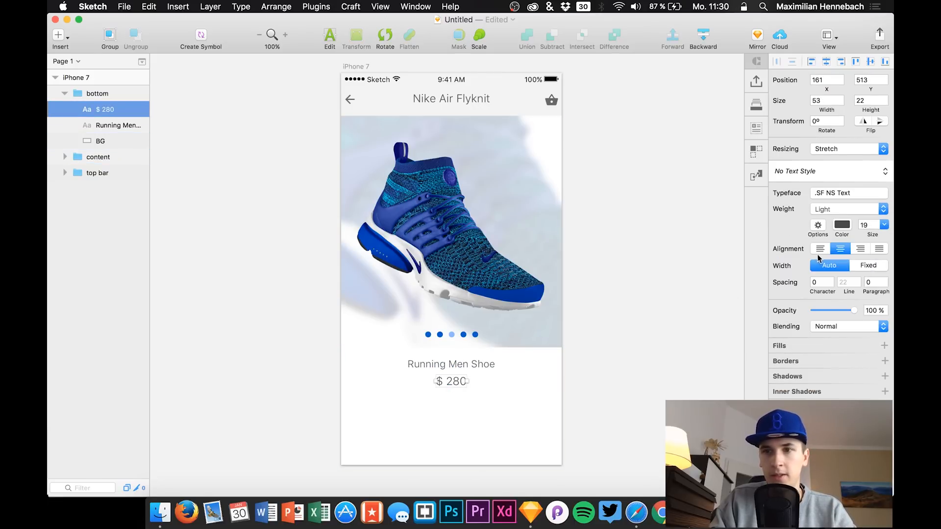
{"action": "left_click", "coordinate": [545, 382]}
{"action": "scroll", "coordinate": [441, 399], "scroll_direction": "down", "scroll_amount": 1}
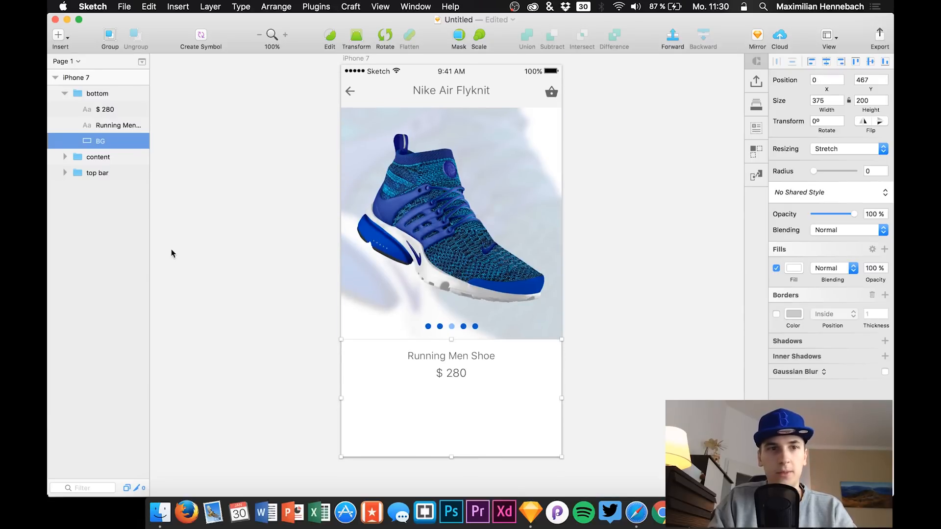
Draw a circle about 52 by 52 px in the bottom group, below the price and near the artboard's left edge
{"action": "left_click", "coordinate": [101, 109]}
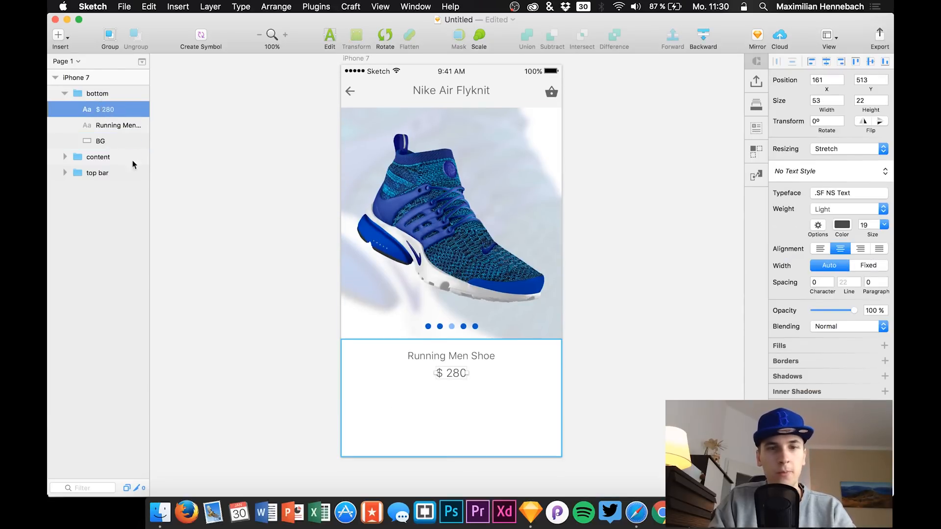
{"action": "key", "text": "o"}
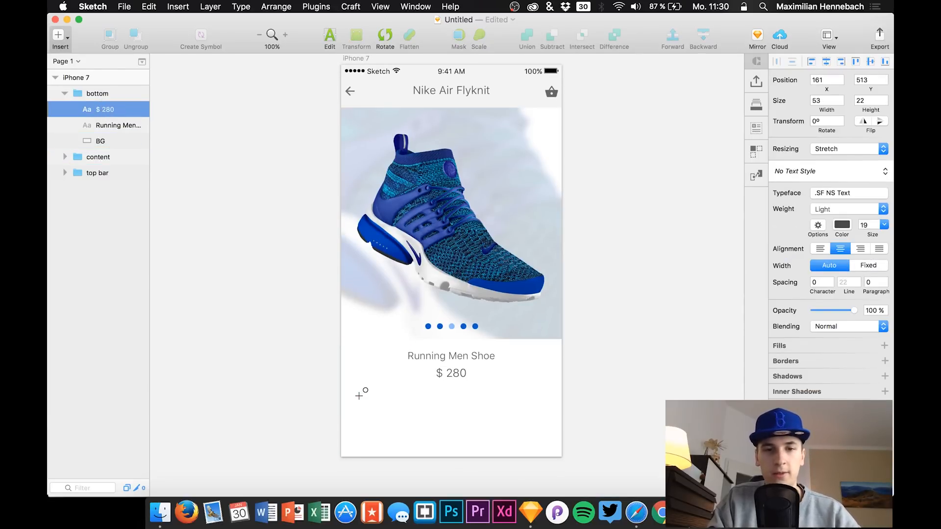
{"action": "left_click_drag", "start_coordinate": [361, 399], "coordinate": [390, 427]}
Remove the circle's fill and give it a light grey centred border with thickness 1
{"action": "left_click", "coordinate": [776, 293]}
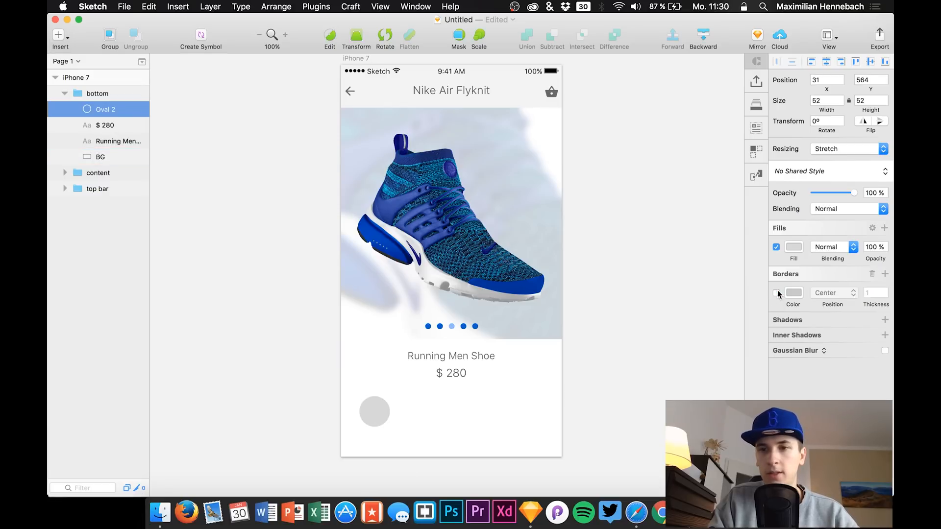
{"action": "left_click", "coordinate": [794, 246]}
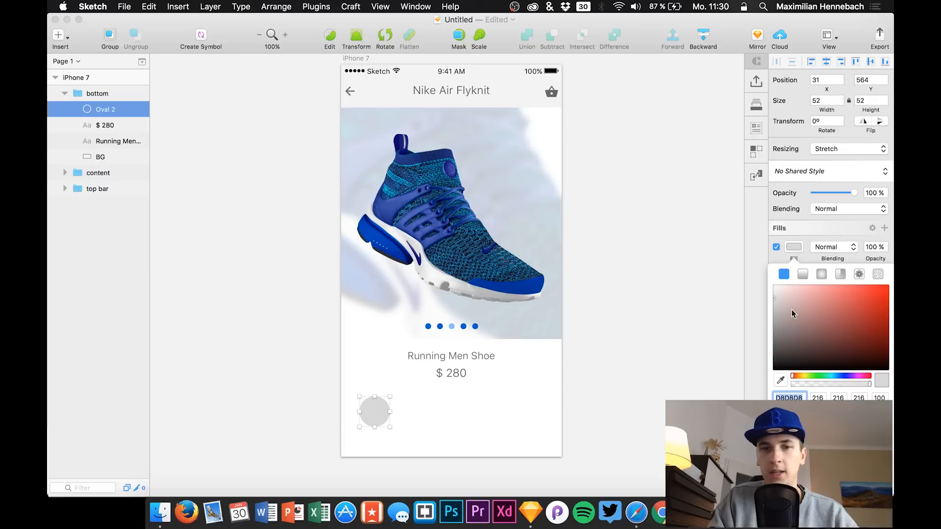
{"action": "left_click", "coordinate": [794, 252]}
{"action": "left_click", "coordinate": [774, 293]}
{"action": "left_click", "coordinate": [777, 247]}
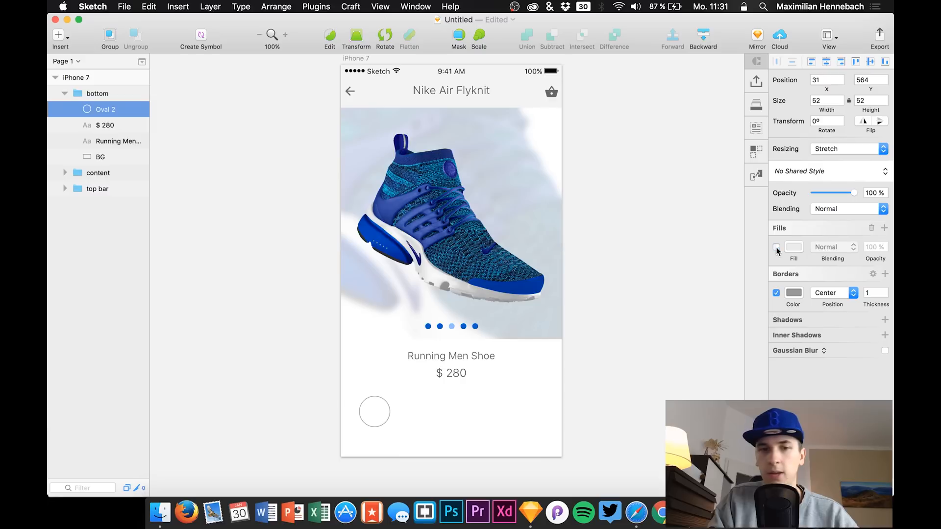
{"action": "left_click", "coordinate": [794, 293]}
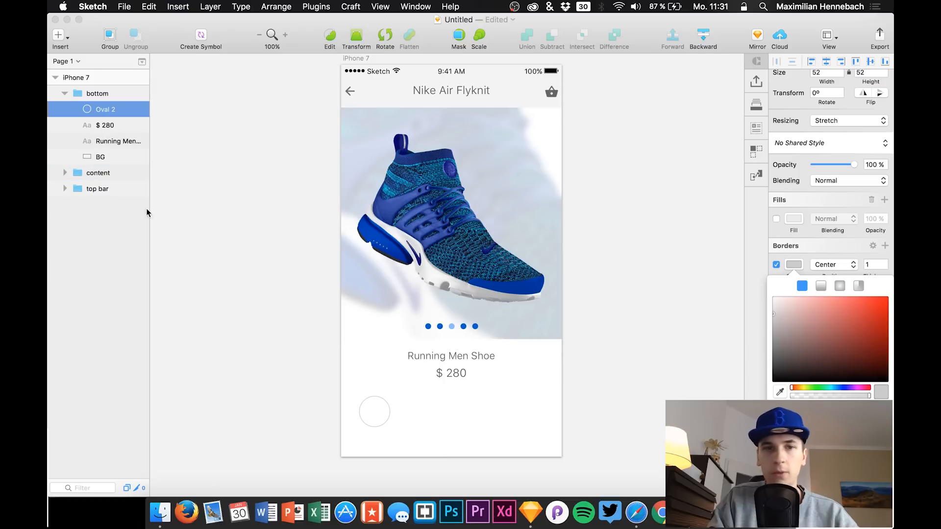
Rename the circle layer as "size BG"
{"action": "left_click", "coordinate": [105, 125]}
{"action": "double_click", "coordinate": [105, 109]}
{"action": "type", "text": "size B"}
{"action": "key", "text": "Return"}
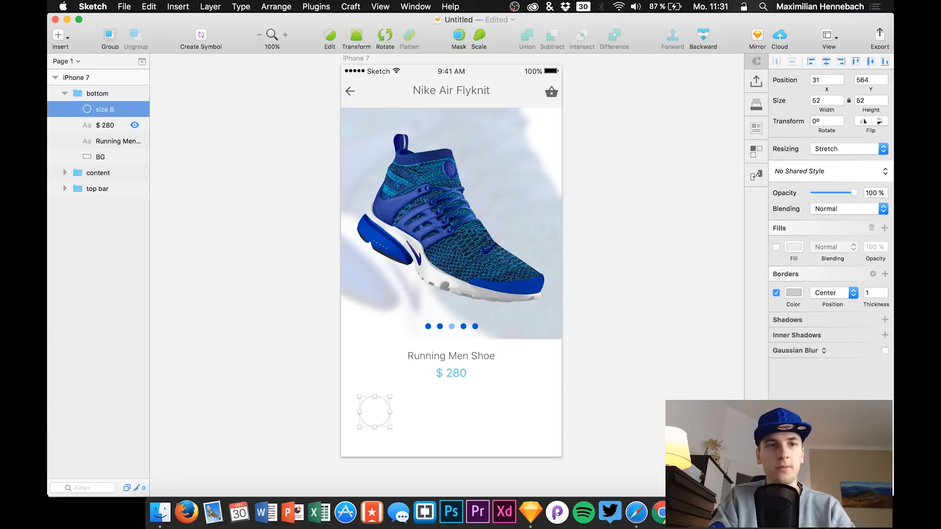
{"action": "left_click", "coordinate": [134, 125]}
{"action": "double_click", "coordinate": [124, 112]}
{"action": "key", "text": "Right"}
{"action": "type", "text": "G"}
{"action": "left_click", "coordinate": [134, 126]}
{"action": "left_click", "coordinate": [108, 141]}
{"action": "left_click", "coordinate": [105, 109]}
Add a text layer reading "42" inside the circle
{"action": "key", "text": "t"}
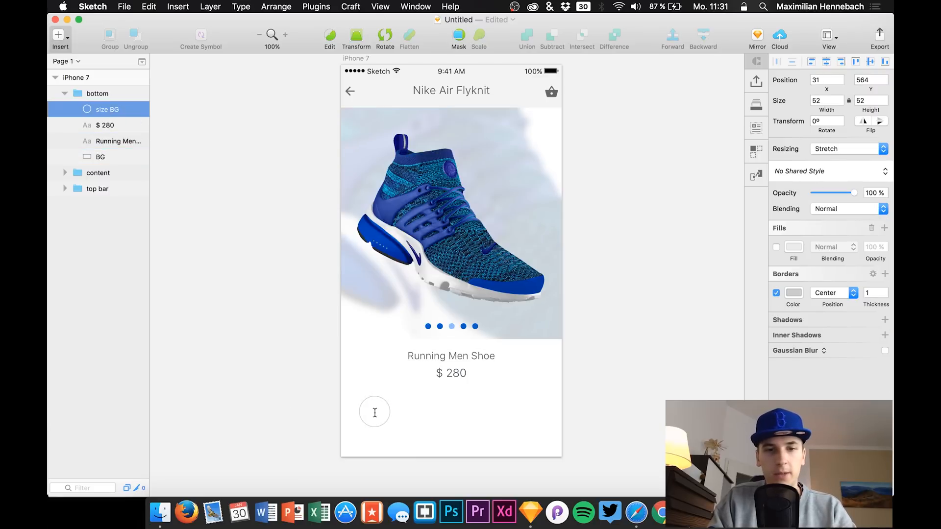
{"action": "left_click", "coordinate": [372, 415]}
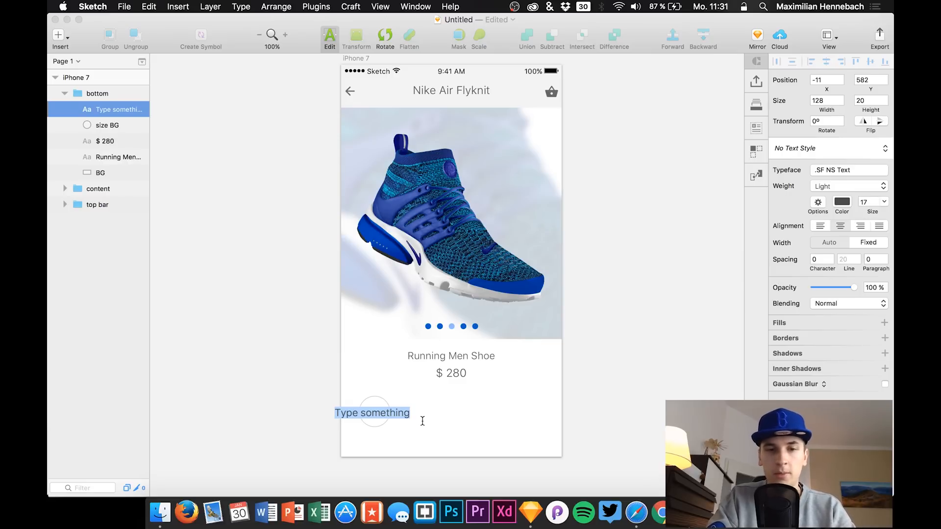
{"action": "type", "text": "42"}
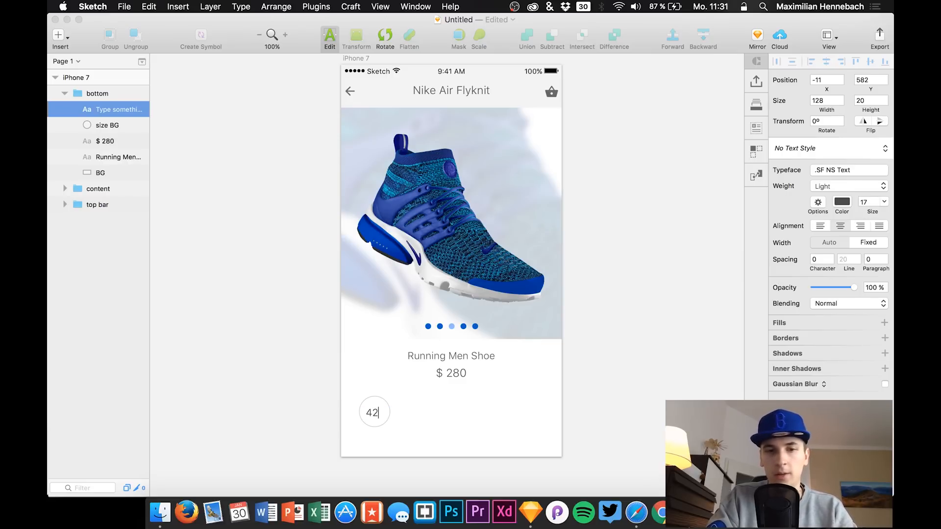
Change the number inside the size circle to 11 and nudge the text up to centre it in the circle
{"action": "left_click", "coordinate": [100, 141]}
{"action": "left_click", "coordinate": [100, 110]}
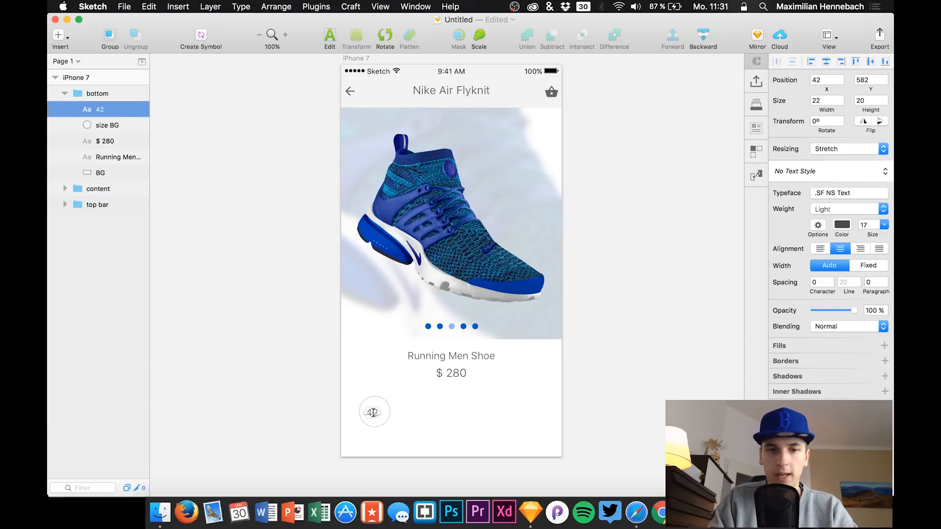
{"action": "double_click", "coordinate": [373, 412]}
{"action": "type", "text": "12"}
{"action": "key", "text": "BackSpace"}
{"action": "type", "text": "1"}
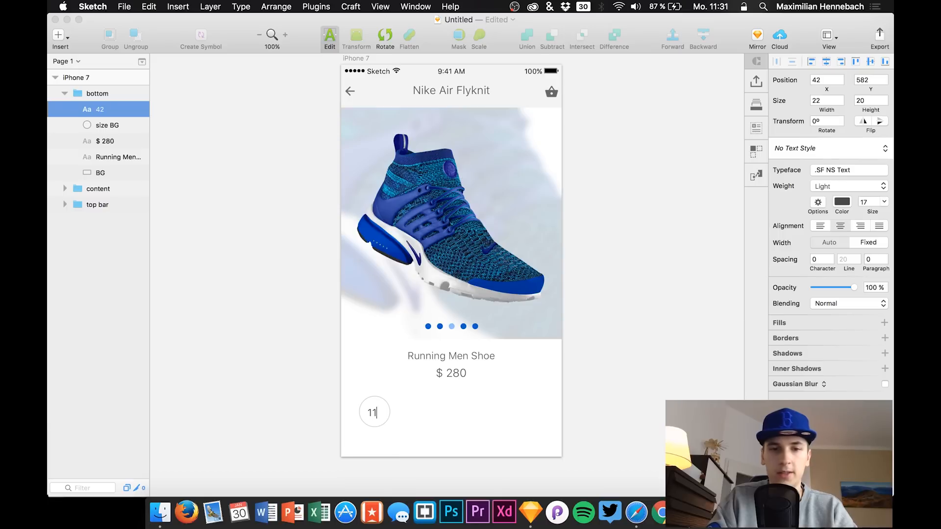
{"action": "left_click", "coordinate": [100, 141]}
{"action": "left_click", "coordinate": [101, 109]}
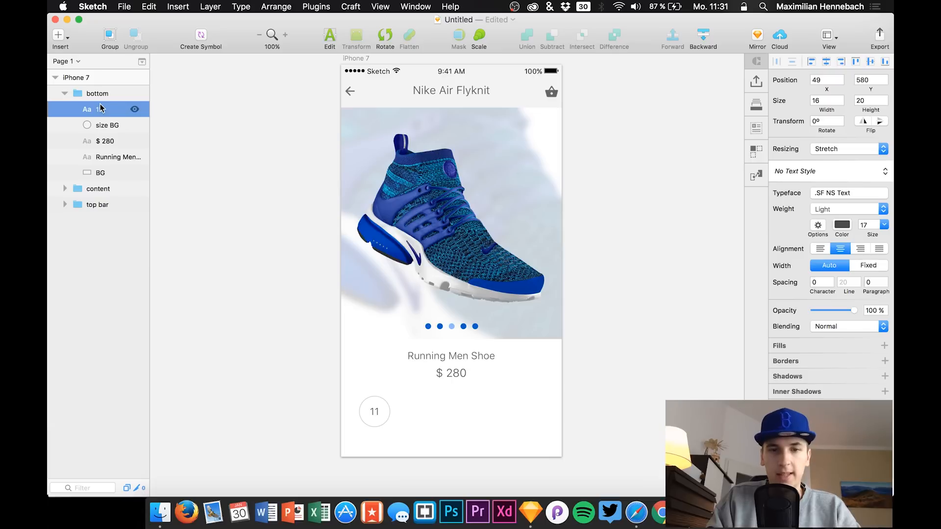
{"action": "key", "text": "Up"}
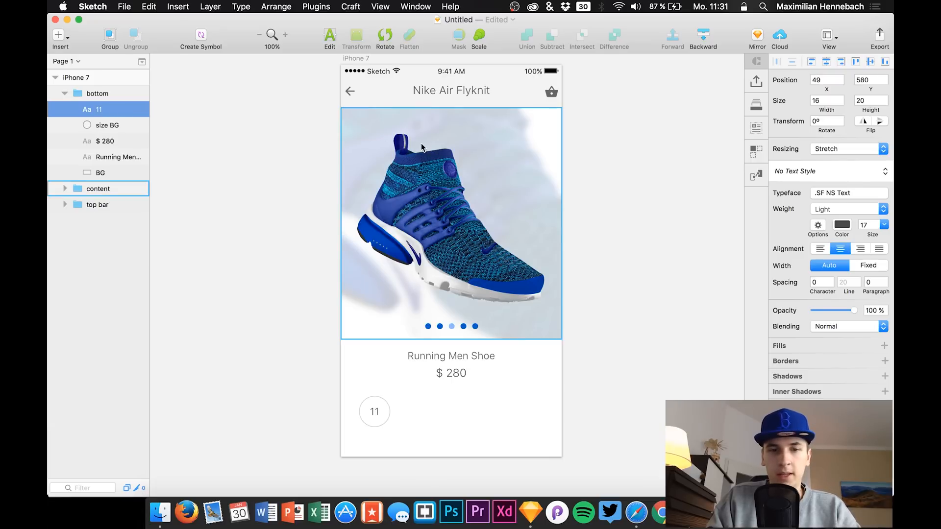
Recolour the 11 text by sampling the circle's grey border and choosing a slightly darker grey
{"action": "left_click", "coordinate": [850, 225]}
{"action": "left_click", "coordinate": [780, 344]}
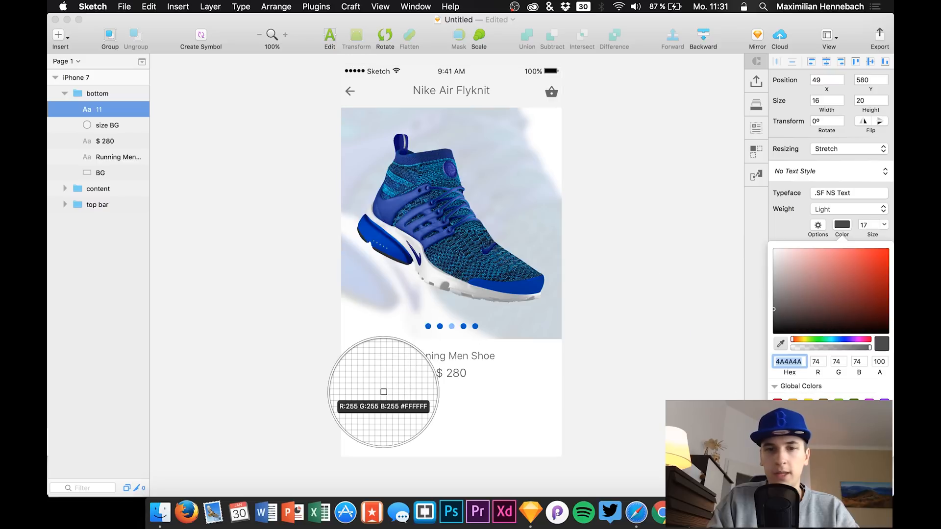
{"action": "left_click", "coordinate": [389, 416]}
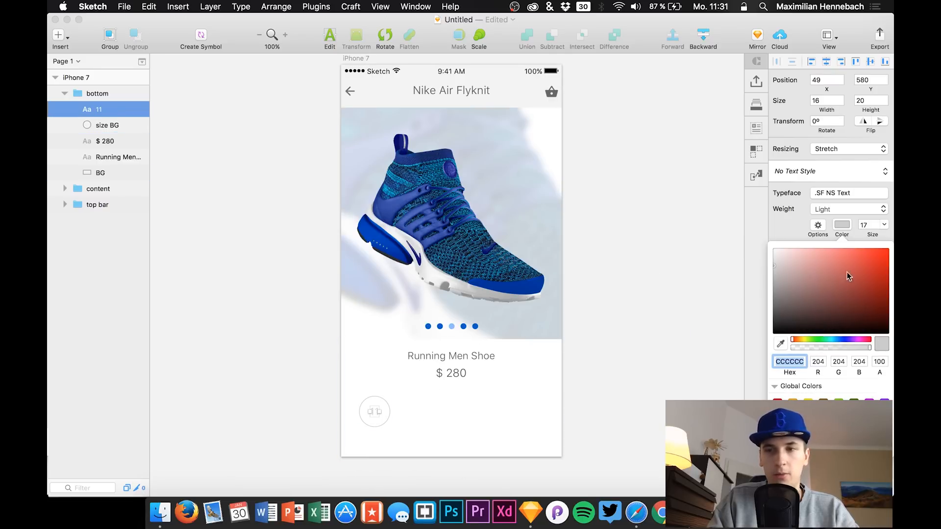
{"action": "left_click_drag", "start_coordinate": [774, 272], "coordinate": [742, 273]}
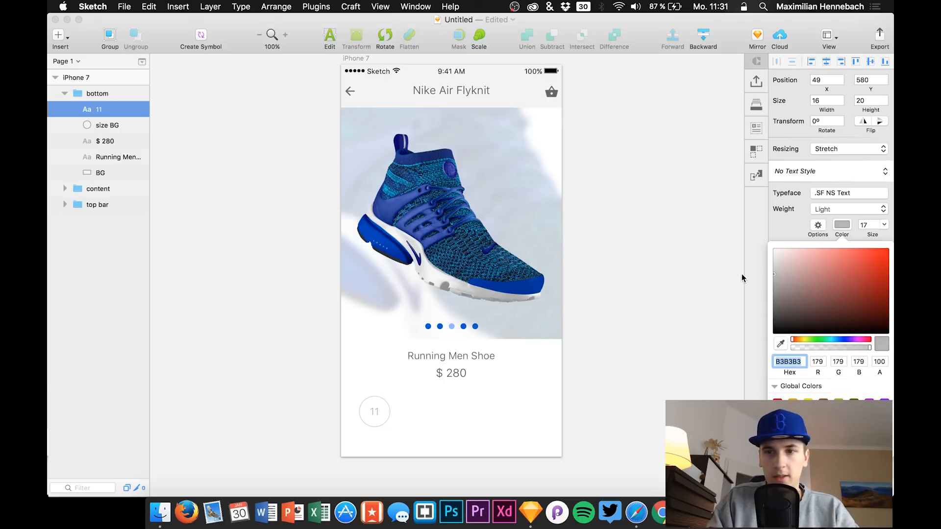
{"action": "left_click", "coordinate": [423, 414]}
{"action": "left_click", "coordinate": [182, 336]}
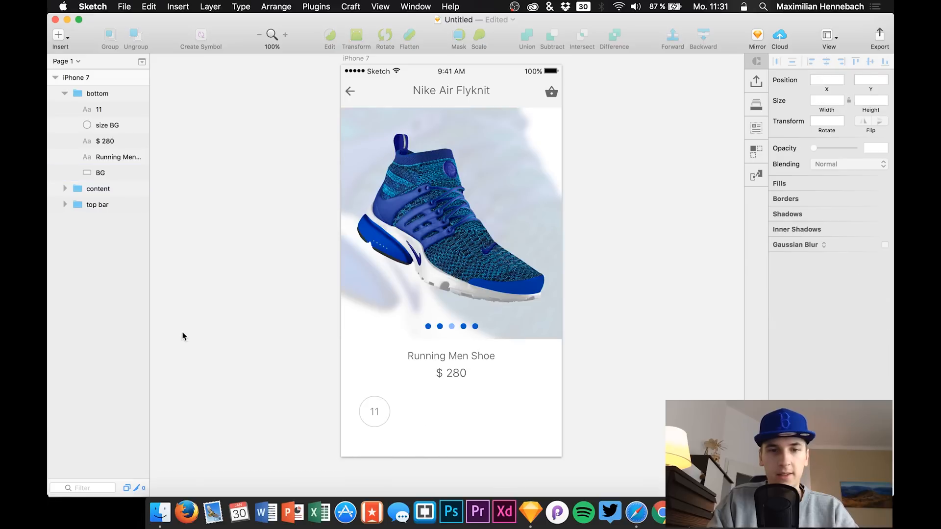
Group the size BG circle with its 11 text and name the group "SIZE"
{"action": "left_click", "coordinate": [104, 126]}
{"action": "left_click", "coordinate": [99, 109], "text": "shift"}
{"action": "key", "text": "super+g"}
{"action": "double_click", "coordinate": [104, 109]}
{"action": "type", "text": "SIZE"}
{"action": "key", "text": "Return"}
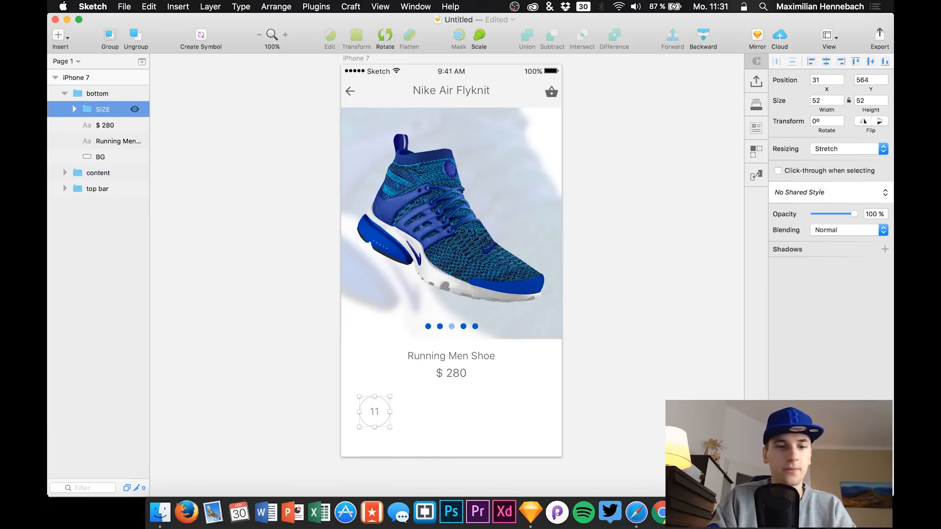
Duplicate the SIZE group and shift the copy about 70 px to the right of the original
{"action": "key", "text": "super+d"}
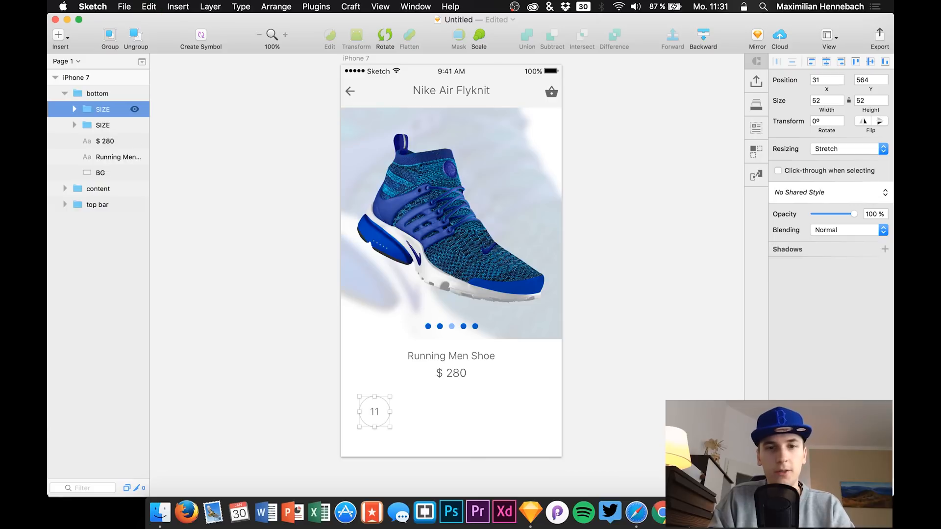
{"action": "key", "text": "shift+Right"}
{"action": "key", "text": "shift+Right"}
{"action": "key", "text": "shift+Right"}
{"action": "key", "text": "shift+Right"}
{"action": "key", "text": "shift+Right"}
{"action": "key", "text": "shift+Right"}
{"action": "key", "text": "shift+Right"}
{"action": "key", "text": "alt"}
{"action": "key", "text": "shift+Right"}
{"action": "key", "text": "shift+Left"}
Add a third SIZE circle by duplicating the second and moving the copy 70 px right, to X 170
{"action": "key", "text": "super+d"}
{"action": "key", "text": "shift+Right"}
{"action": "key", "text": "shift+Right"}
{"action": "key", "text": "shift+Right"}
{"action": "key", "text": "shift+Right"}
{"action": "key", "text": "shift+Right"}
{"action": "key", "text": "shift+Right"}
{"action": "key", "text": "shift+Right"}
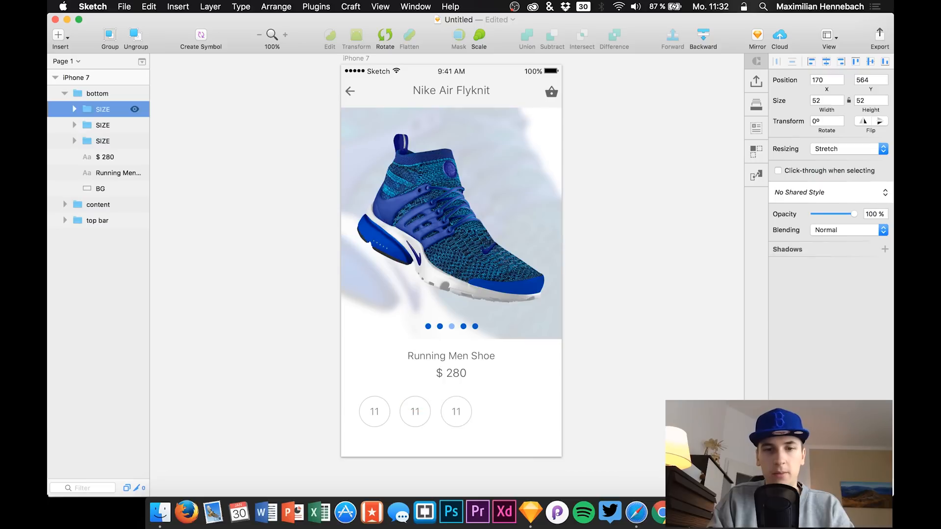
Add a fourth SIZE circle by duplicating the third and moving the copy 70 px right, to X 240
{"action": "key", "text": "super+d"}
{"action": "key", "text": "shift+Right"}
{"action": "key", "text": "shift+Right"}
{"action": "key", "text": "shift+Right"}
{"action": "key", "text": "shift+Right"}
{"action": "key", "text": "shift+Right"}
{"action": "key", "text": "shift+Right"}
{"action": "key", "text": "shift+Right"}
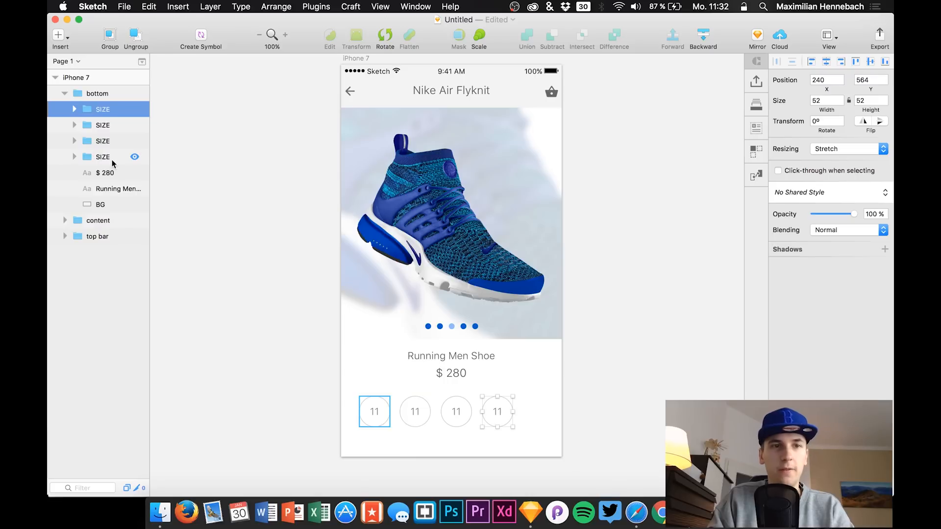
Add a fifth SIZE circle by duplicating the fourth and moving the copy 70 px right, to X 310
{"action": "key", "text": "super+d"}
{"action": "key", "text": "shift+Right"}
{"action": "key", "text": "shift+Right"}
{"action": "key", "text": "shift+Right"}
{"action": "key", "text": "shift+Right"}
{"action": "key", "text": "shift+Right"}
{"action": "key", "text": "shift+Right"}
{"action": "key", "text": "shift+Right"}
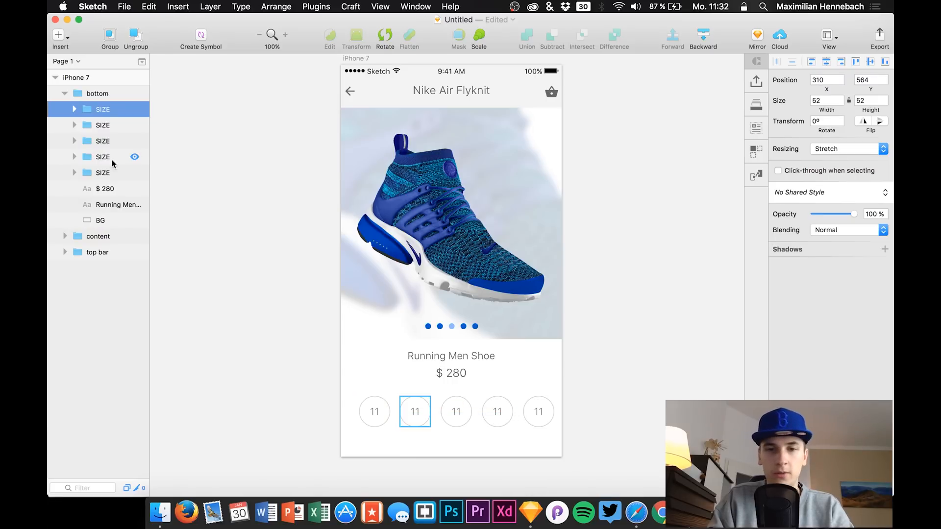
Shift all five SIZE groups together 20 px to the left
{"action": "left_click", "coordinate": [91, 172]}
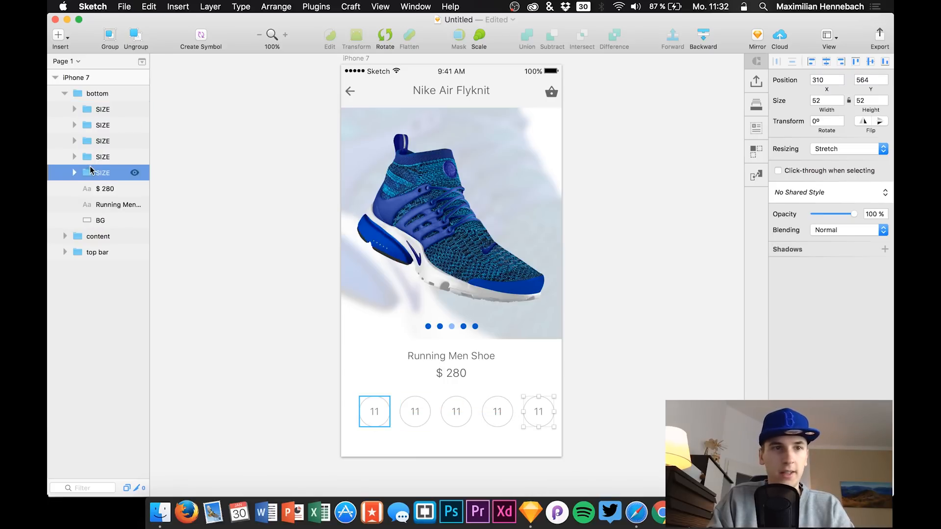
{"action": "key", "text": "shift+Right"}
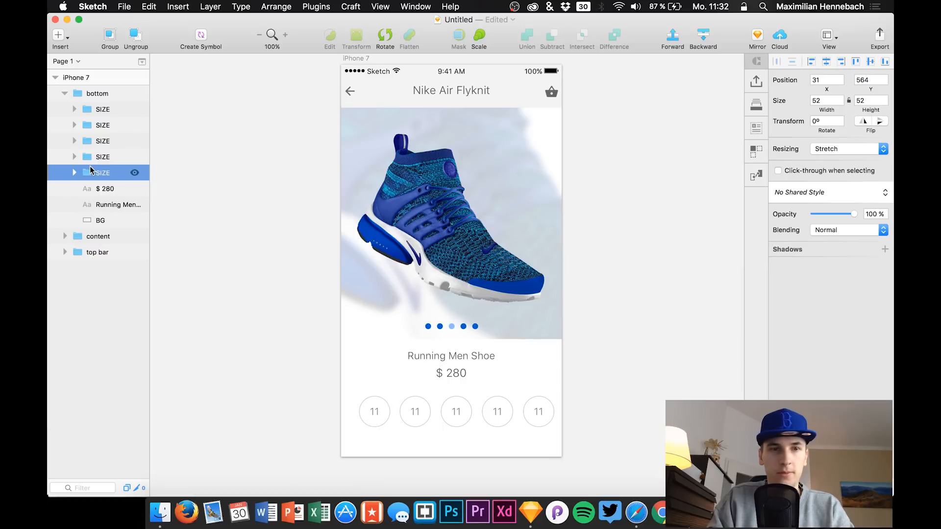
{"action": "left_click", "coordinate": [102, 110], "text": "shift"}
{"action": "key", "text": "shift+Right"}
{"action": "key", "text": "shift+Right"}
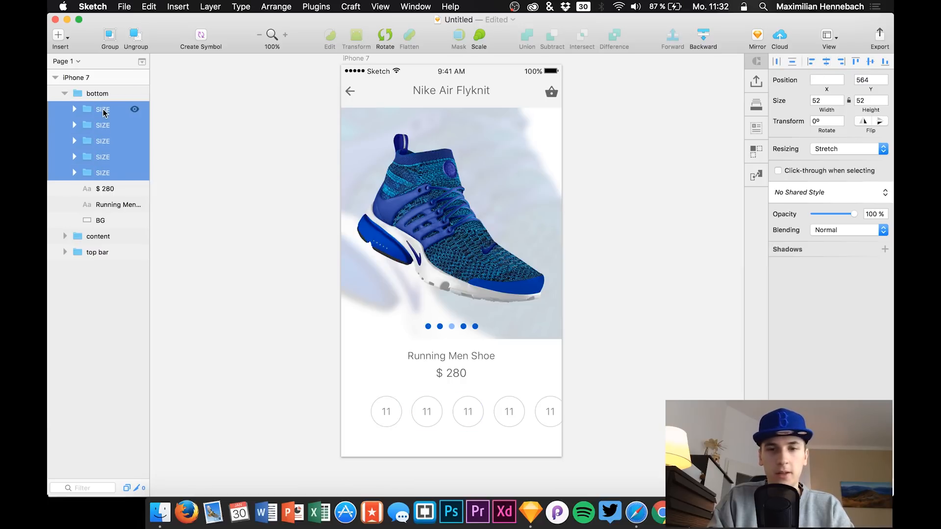
{"action": "key", "text": "shift+Left"}
{"action": "key", "text": "shift+Left"}
{"action": "key", "text": "shift+Left"}
{"action": "key", "text": "shift+Left"}
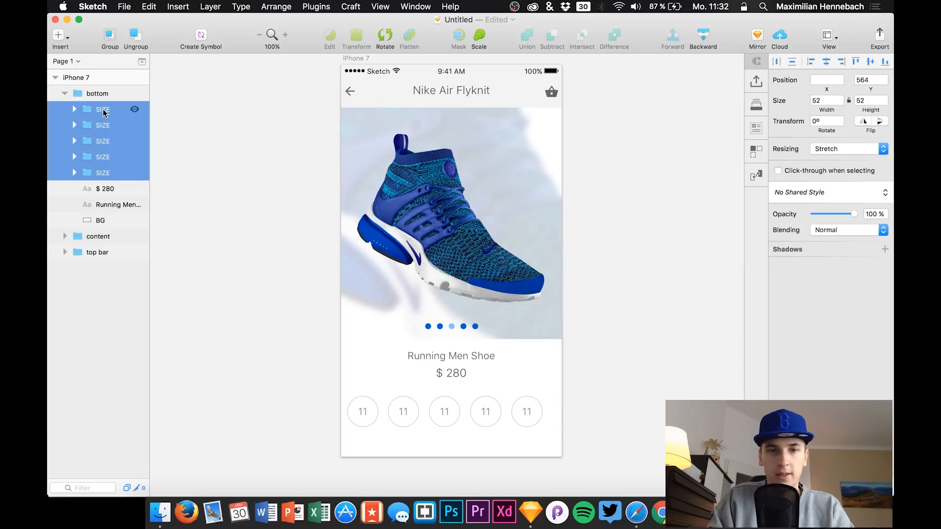
Duplicate the rightmost SIZE group and move the copy to X 360 so it runs past the artboard's right edge
{"action": "left_click", "coordinate": [113, 204]}
{"action": "left_click", "coordinate": [104, 110]}
{"action": "key", "text": "super+d"}
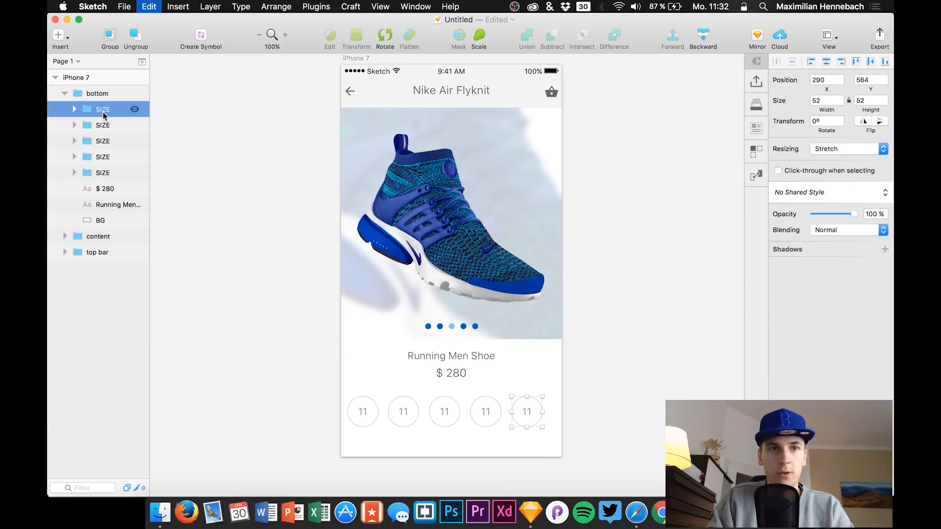
{"action": "key", "text": "shift+Right"}
{"action": "key", "text": "shift+Right"}
{"action": "key", "text": "shift+Right"}
{"action": "key", "text": "shift+Right"}
{"action": "key", "text": "shift+Right"}
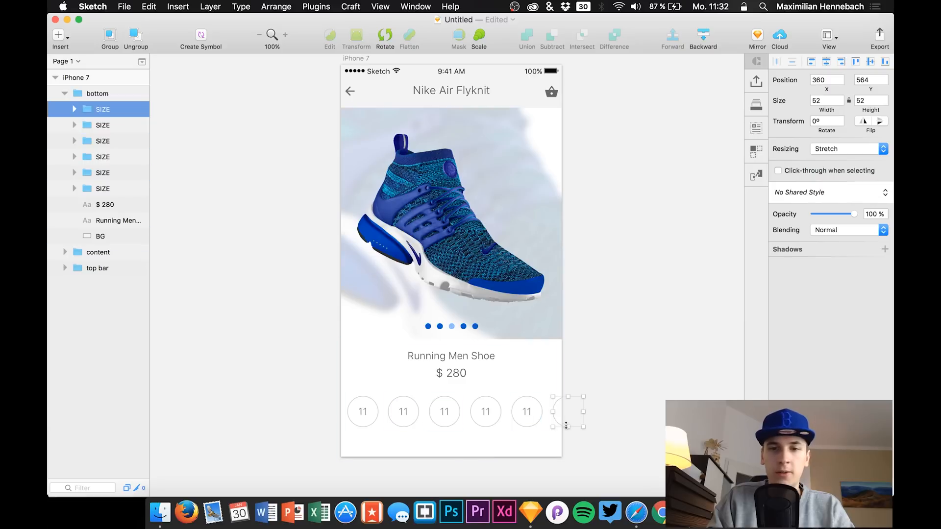
Change the number in the second size circle to 12
{"action": "left_click", "coordinate": [399, 410]}
{"action": "double_click", "coordinate": [403, 410]}
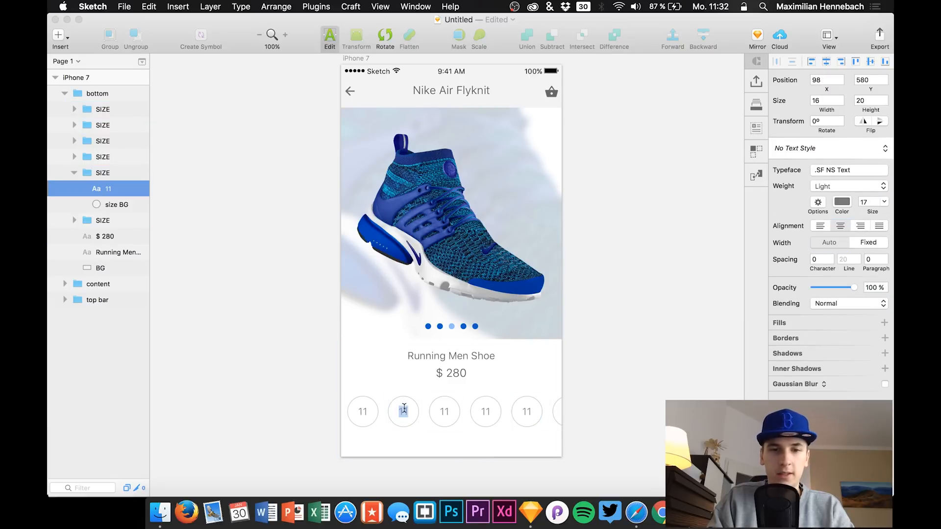
{"action": "type", "text": "12"}
{"action": "key", "text": "Escape"}
{"action": "key", "text": "Escape"}
Change the number in the first size circle to 8
{"action": "left_click", "coordinate": [360, 410]}
{"action": "left_click", "coordinate": [361, 409]}
{"action": "double_click", "coordinate": [361, 411]}
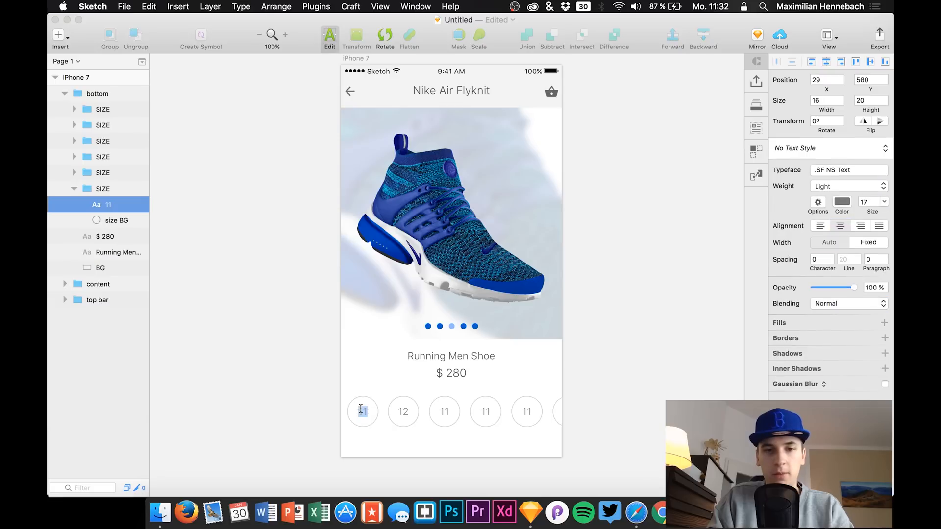
{"action": "type", "text": "8"}
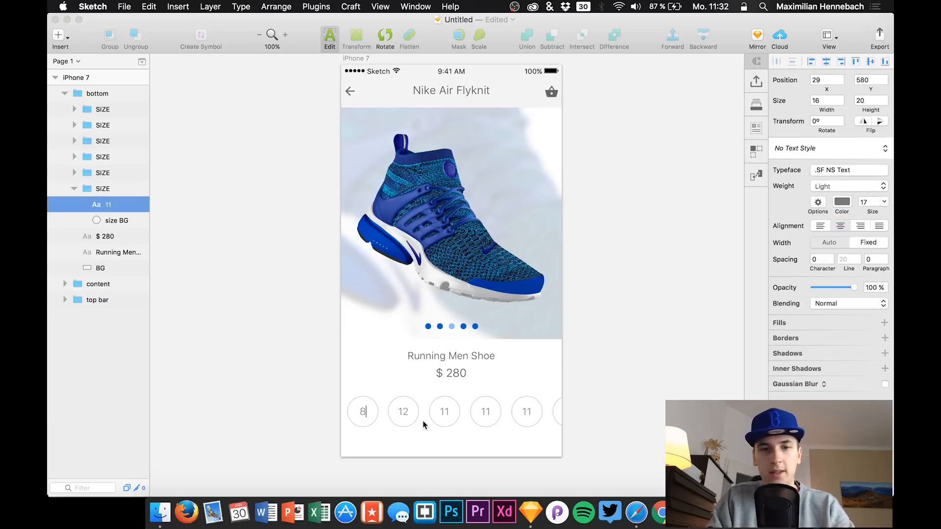
{"action": "key", "text": "Escape"}
{"action": "key", "text": "Escape"}
Change the number in the second size circle to 9
{"action": "left_click", "coordinate": [404, 413], "text": "super"}
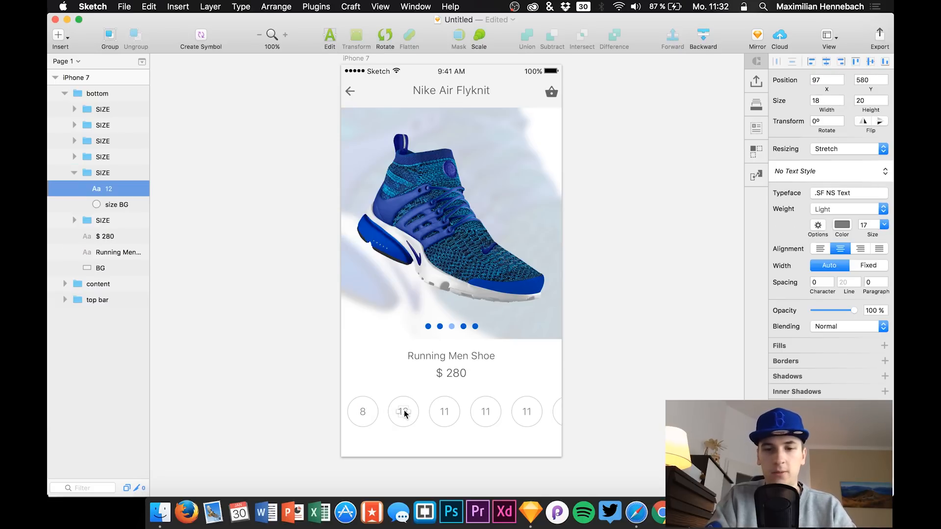
{"action": "double_click", "coordinate": [404, 411]}
{"action": "type", "text": "9"}
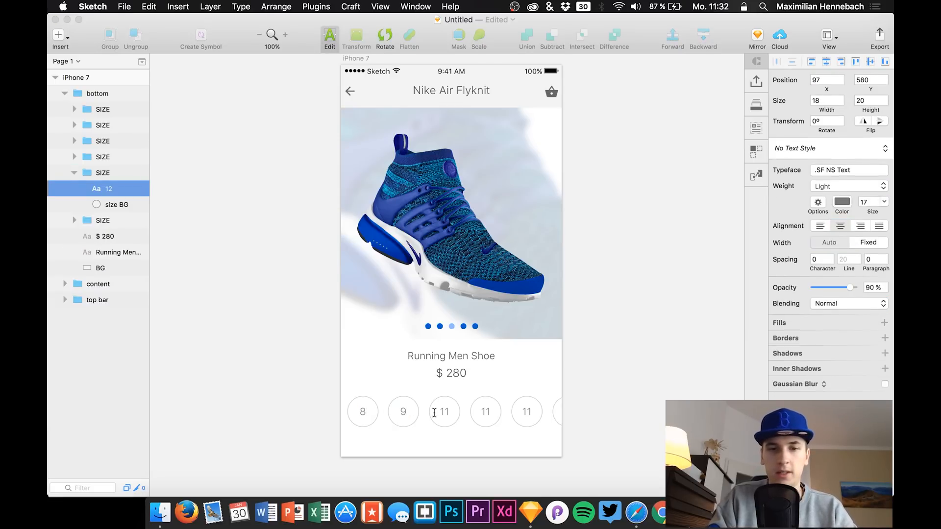
{"action": "key", "text": "Escape"}
{"action": "key", "text": "Escape"}
{"action": "left_click", "coordinate": [402, 410]}
{"action": "double_click", "coordinate": [403, 411]}
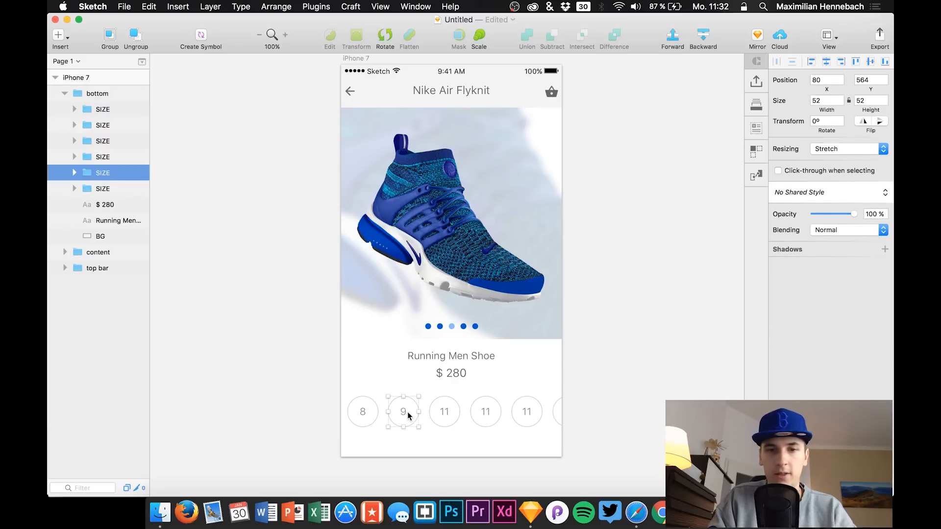
{"action": "double_click", "coordinate": [404, 412]}
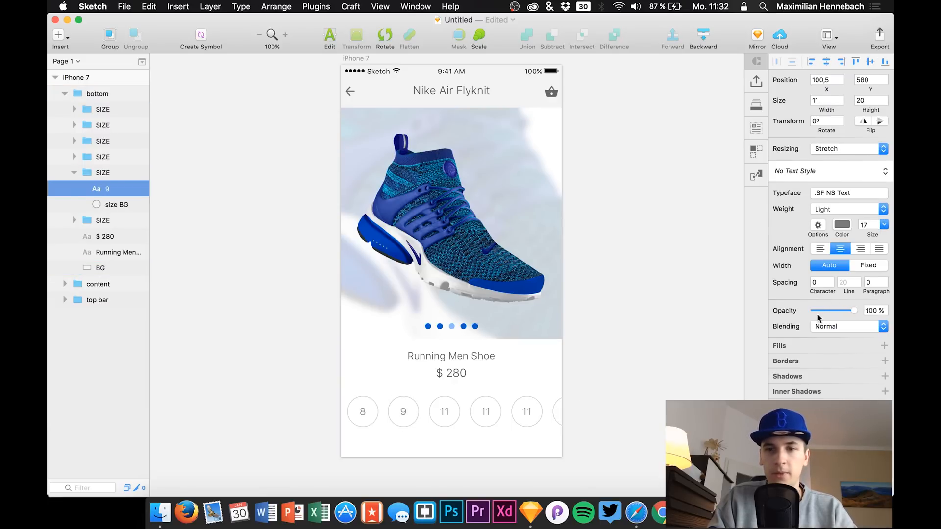
Change the number in the third size circle to 10
{"action": "left_click", "coordinate": [444, 412]}
{"action": "double_click", "coordinate": [447, 412]}
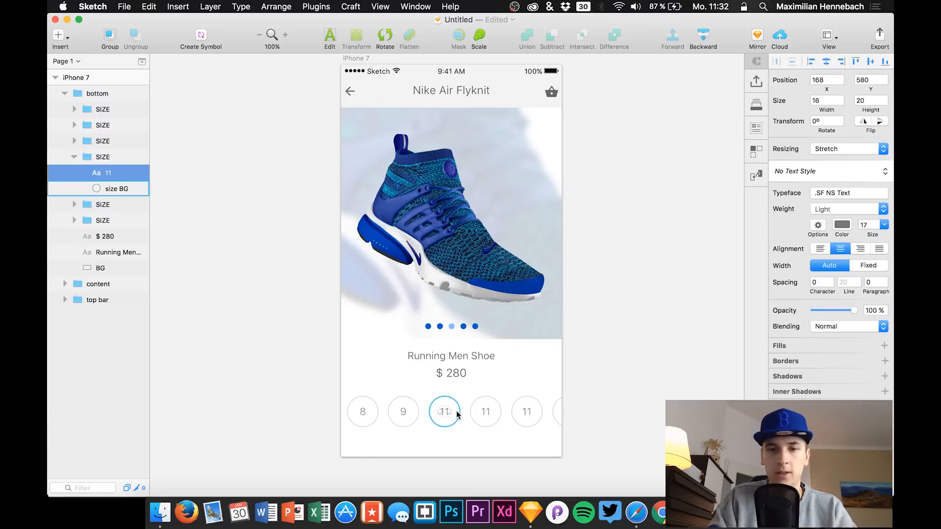
{"action": "double_click", "coordinate": [446, 414]}
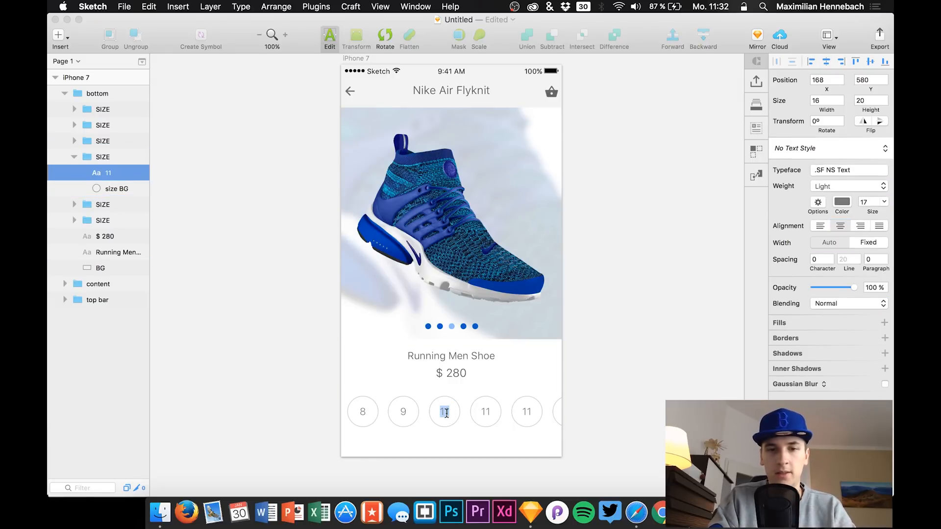
{"action": "left_click", "coordinate": [459, 418]}
Change the number in the fourth size circle to 12 and the fifth to 13
{"action": "double_click", "coordinate": [487, 413]}
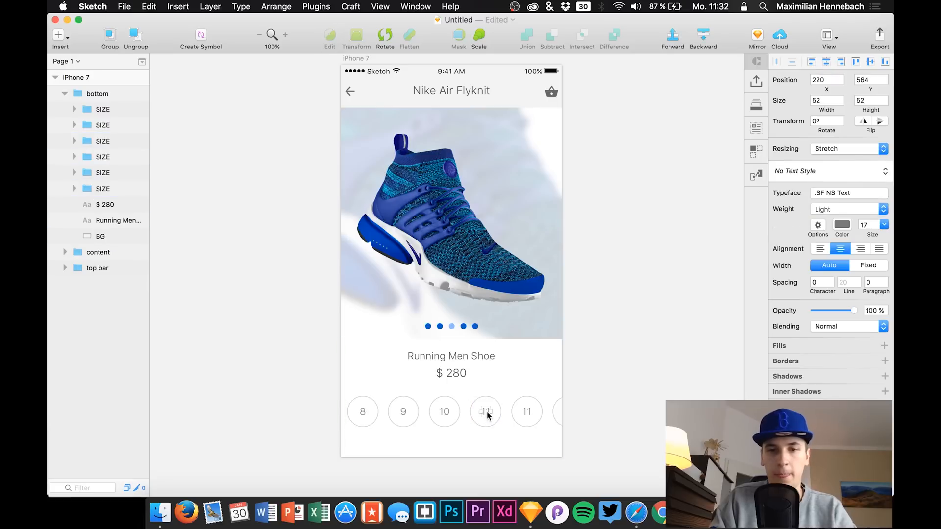
{"action": "double_click", "coordinate": [486, 412]}
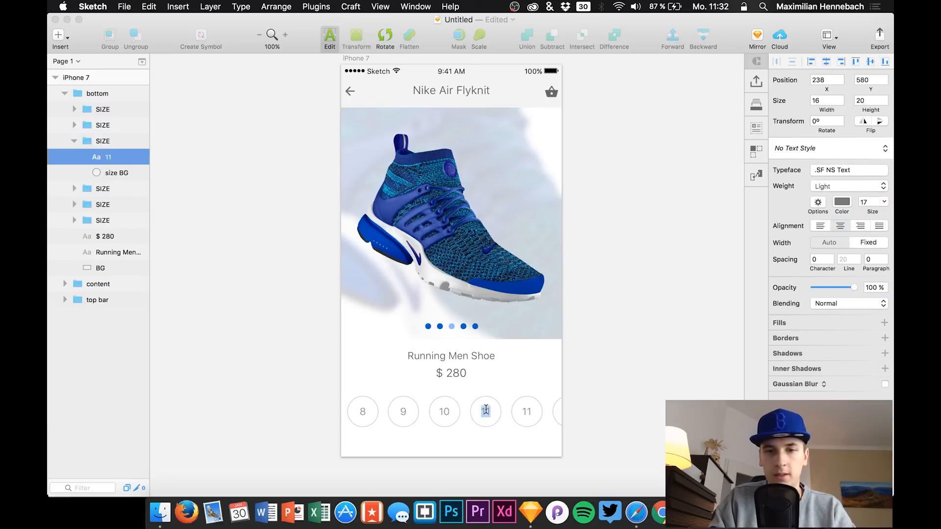
{"action": "type", "text": "12"}
{"action": "double_click", "coordinate": [527, 412]}
{"action": "type", "text": "13"}
{"action": "key", "text": "Escape"}
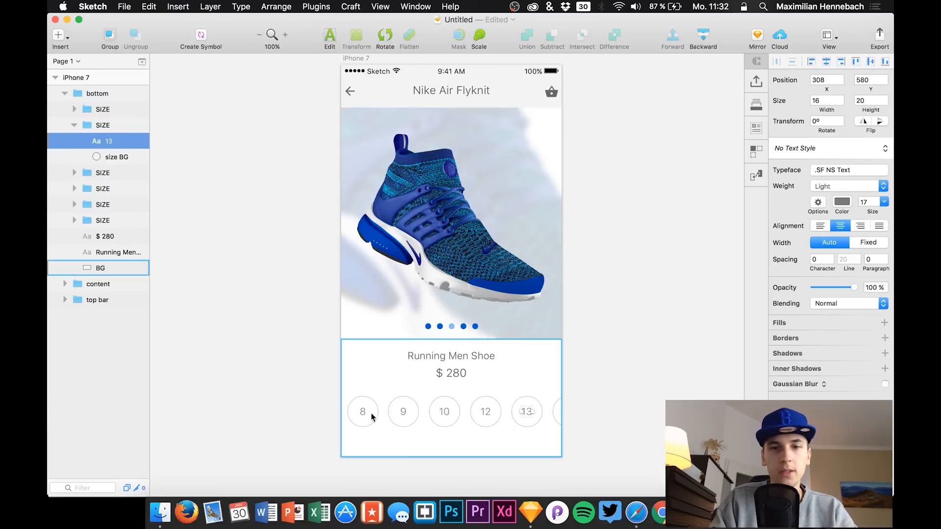
Group all six SIZE groups together and name the new group "sizes"
{"action": "left_click", "coordinate": [73, 126]}
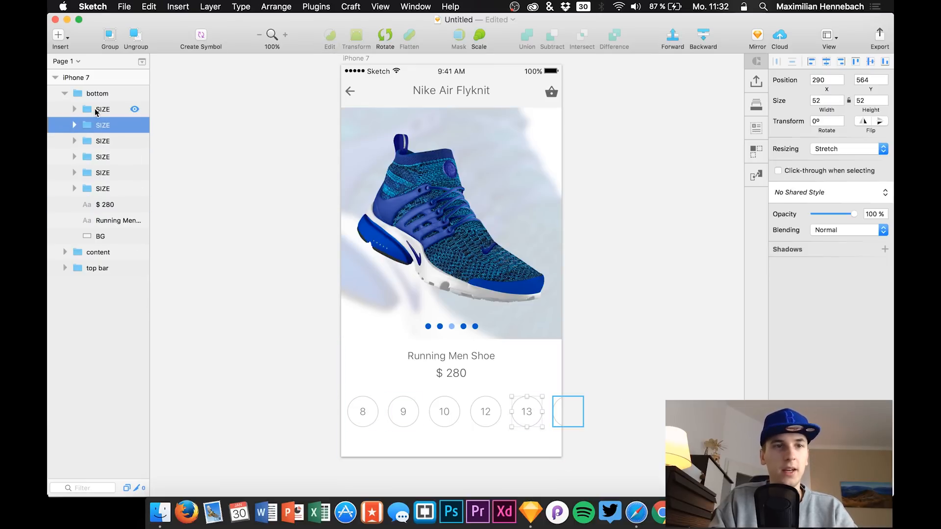
{"action": "left_click", "coordinate": [70, 110]}
{"action": "left_click", "coordinate": [108, 194], "text": "shift"}
{"action": "key", "text": "super+g"}
{"action": "double_click", "coordinate": [99, 115]}
{"action": "type", "text": "sizes"}
{"action": "key", "text": "Return"}
Move the sizes group up 10 px to Y 554, closer to the price, and clear the selection
{"action": "key", "text": "shift+Up"}
{"action": "key", "text": "shift+Up"}
{"action": "key", "text": "shift+Down"}
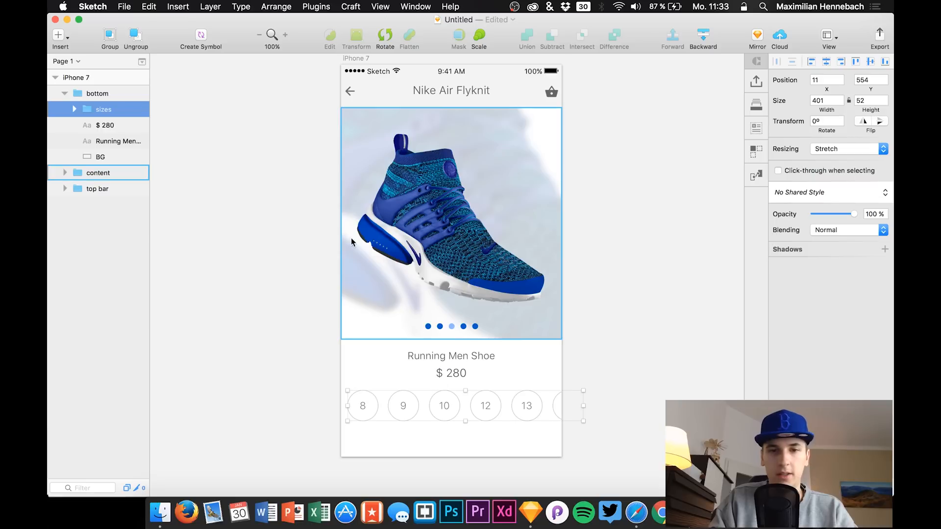
{"action": "left_click", "coordinate": [426, 455]}
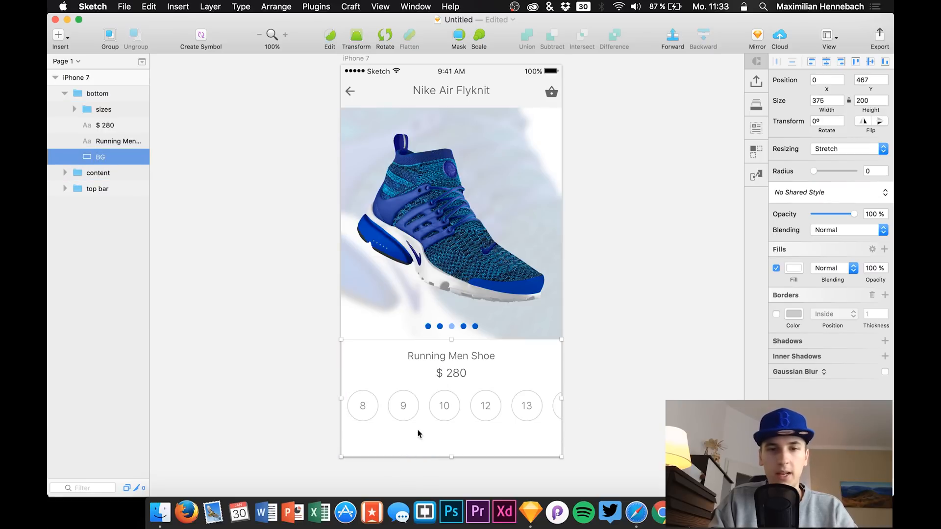
{"action": "left_click", "coordinate": [304, 304]}
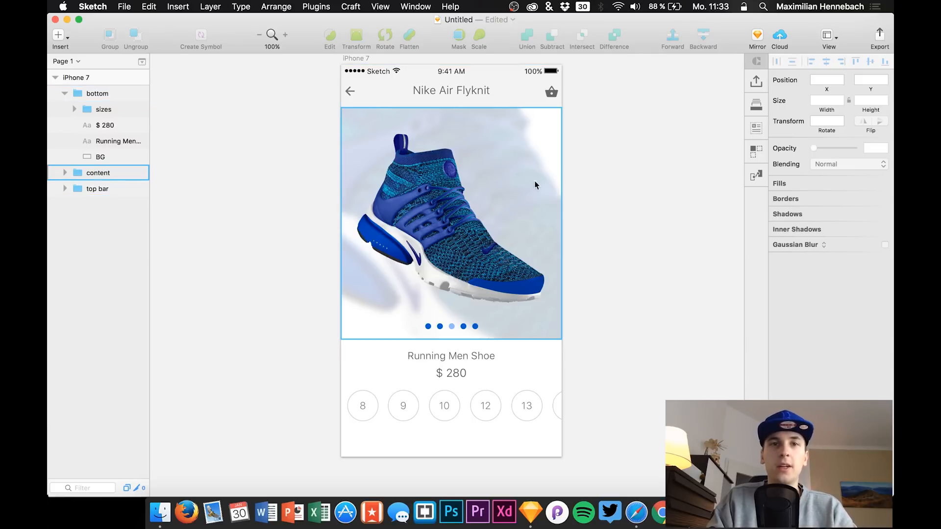
Copy the basket icon from the top bar and paste it into the bottom group
{"action": "left_click", "coordinate": [74, 96]}
{"action": "left_click", "coordinate": [64, 93]}
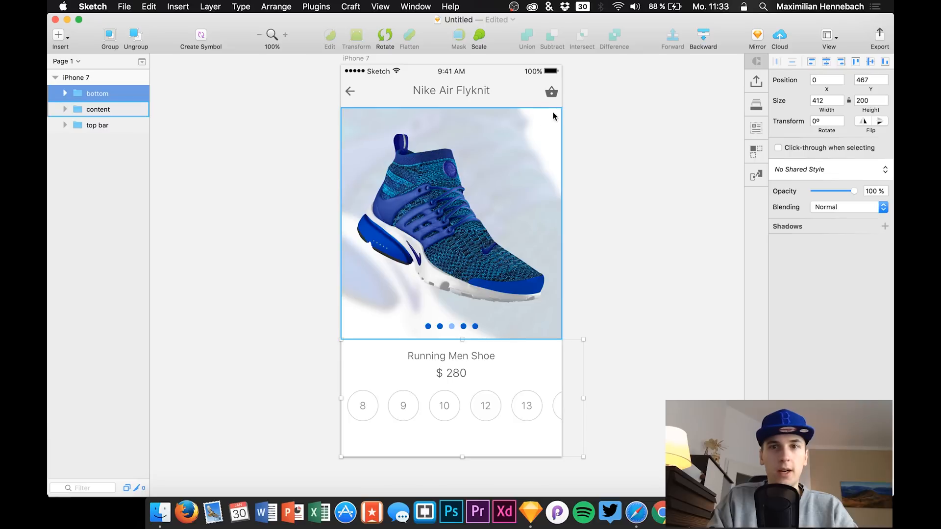
{"action": "double_click", "coordinate": [551, 93]}
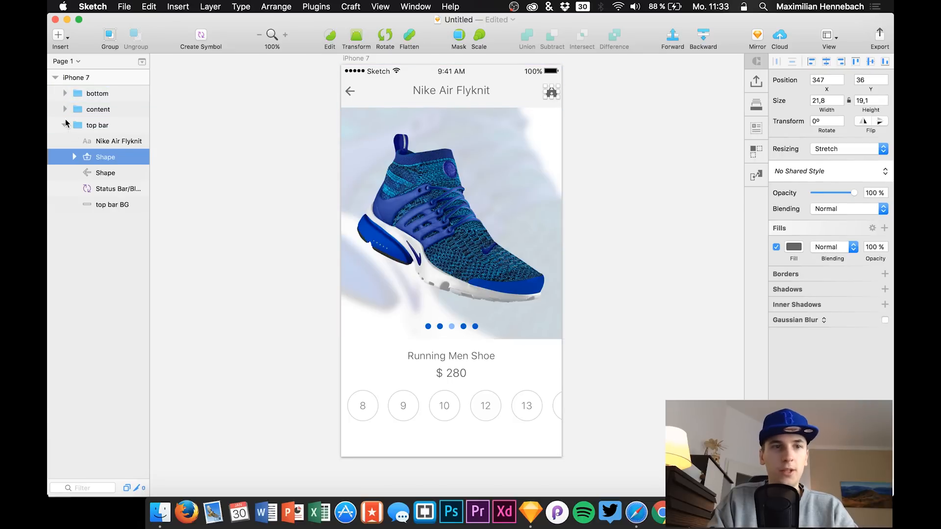
{"action": "left_click", "coordinate": [65, 125]}
{"action": "left_click", "coordinate": [77, 97]}
{"action": "left_click", "coordinate": [64, 93]}
{"action": "left_click", "coordinate": [89, 111]}
{"action": "key", "text": "super+v"}
Move the pasted basket icon below the size circles to X 37, Y 628
{"action": "key", "text": "shift+Down"}
{"action": "key", "text": "shift+Down"}
{"action": "key", "text": "shift+Down"}
{"action": "key", "text": "shift+Down"}
{"action": "key", "text": "shift+Down"}
{"action": "key", "text": "shift+Left"}
{"action": "key", "text": "shift+Left"}
{"action": "key", "text": "shift+Left"}
{"action": "key", "text": "shift+Left"}
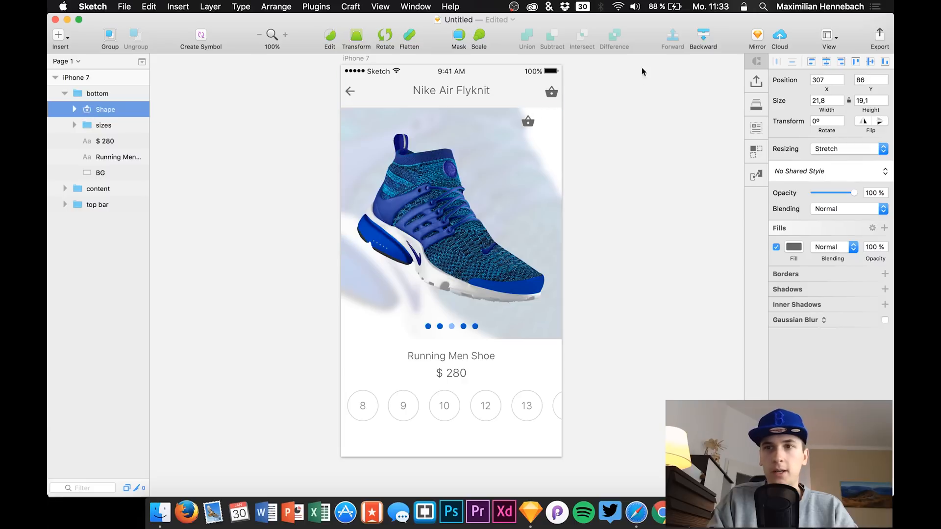
{"action": "left_click", "coordinate": [886, 63]}
{"action": "key", "text": "shift+Left"}
{"action": "key", "text": "shift+Up"}
{"action": "key", "text": "shift+Left"}
{"action": "key", "text": "shift+Up"}
{"action": "key", "text": "shift+Left"}
{"action": "key", "text": "shift+Left"}
{"action": "key", "text": "shift+Left"}
{"action": "key", "text": "shift+Left"}
{"action": "key", "text": "shift+Left"}
{"action": "key", "text": "shift+Left"}
{"action": "key", "text": "shift+Left"}
{"action": "key", "text": "shift+Left"}
{"action": "key", "text": "shift+Left"}
{"action": "key", "text": "shift+Left"}
{"action": "key", "text": "shift+Left"}
{"action": "key", "text": "shift+Left"}
{"action": "key", "text": "shift+Left"}
{"action": "key", "text": "shift+Left"}
{"action": "key", "text": "shift+Left"}
{"action": "key", "text": "shift+Left"}
{"action": "key", "text": "shift+Left"}
{"action": "key", "text": "shift+Left"}
{"action": "key", "text": "shift+Left"}
{"action": "key", "text": "shift+Left"}
{"action": "key", "text": "shift+Left"}
{"action": "key", "text": "shift+Left"}
{"action": "key", "text": "shift+Left"}
{"action": "key", "text": "shift+Left"}
{"action": "key", "text": "shift+Left"}
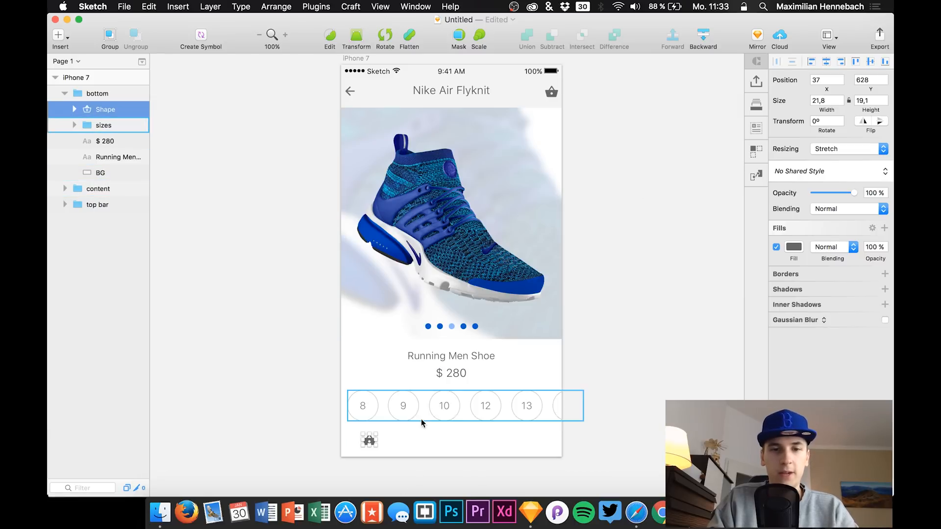
Shorten the content group's mask rectangle to a height of 372 px and move the indicator dots up inside it
{"action": "left_click", "coordinate": [402, 219]}
{"action": "left_click", "coordinate": [62, 192]}
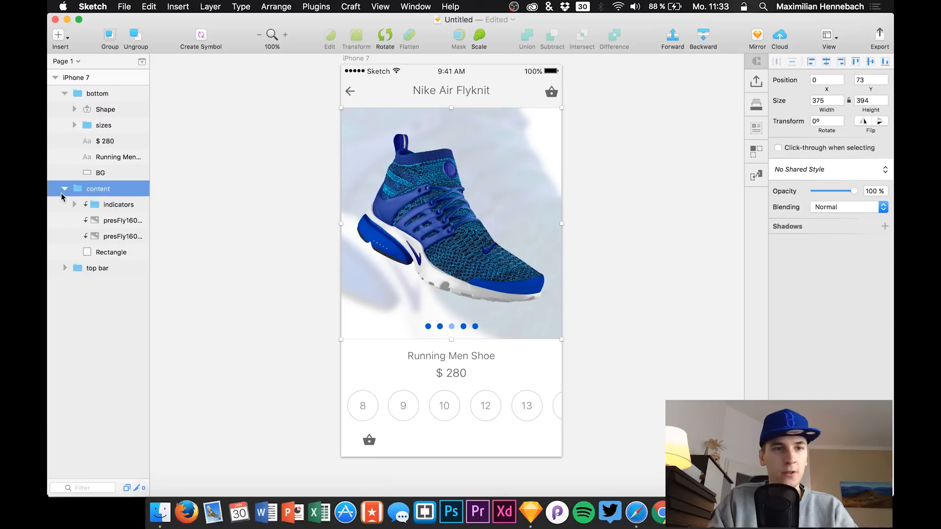
{"action": "left_click", "coordinate": [113, 251]}
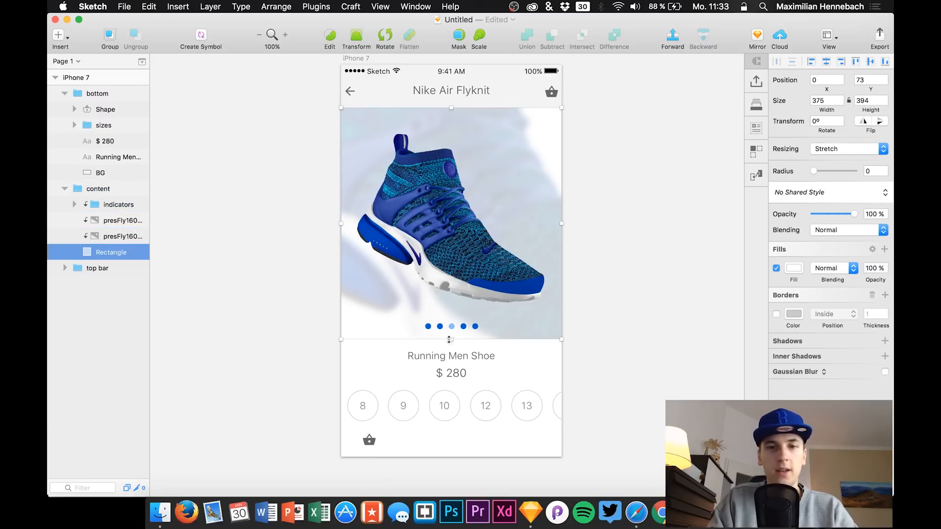
{"action": "left_click_drag", "start_coordinate": [451, 339], "coordinate": [451, 326]}
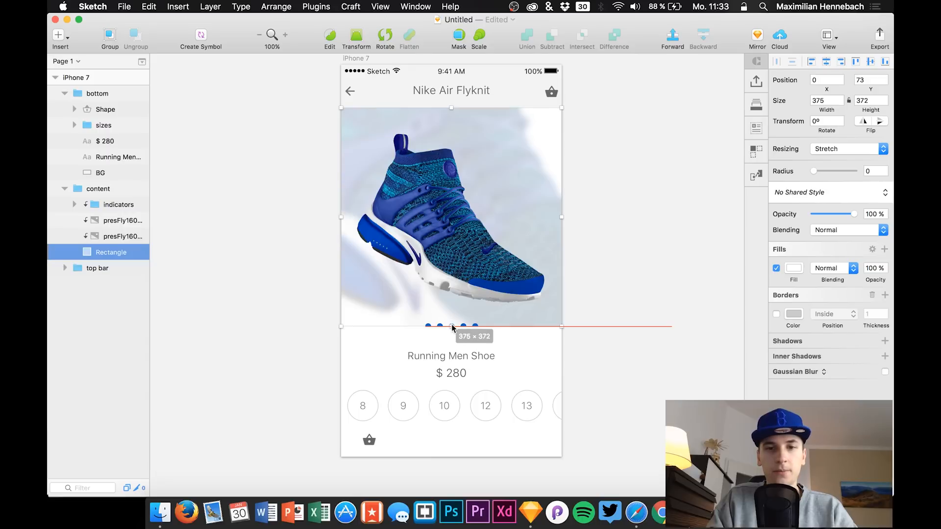
{"action": "left_click", "coordinate": [105, 209]}
{"action": "key", "text": "shift+Up"}
Move both shoe images in the content group up 25 px and clear the selection
{"action": "left_click", "coordinate": [105, 236]}
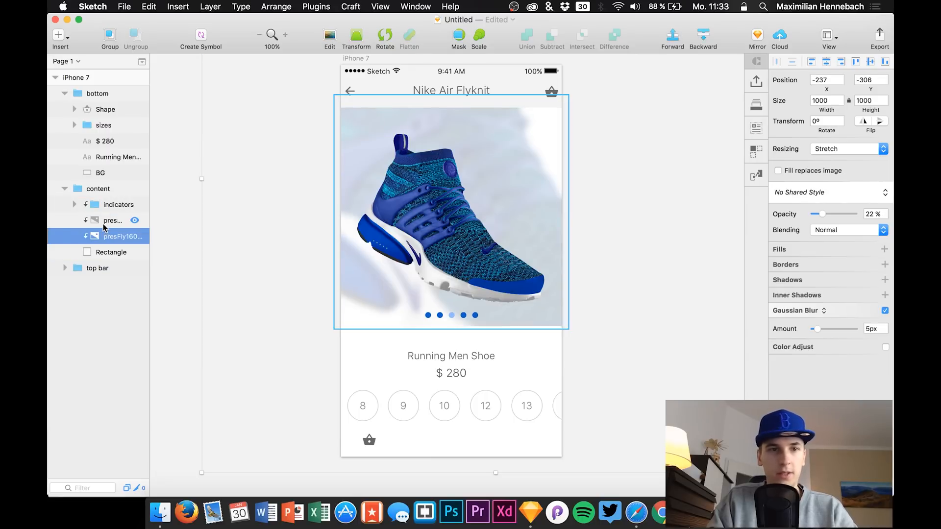
{"action": "left_click", "coordinate": [105, 227], "text": "shift"}
{"action": "key", "text": "shift+Up"}
{"action": "key", "text": "shift+Up"}
{"action": "key", "text": "shift+Up"}
{"action": "key", "text": "Down"}
{"action": "key", "text": "Down"}
{"action": "key", "text": "Down"}
{"action": "key", "text": "Down"}
{"action": "key", "text": "Down"}
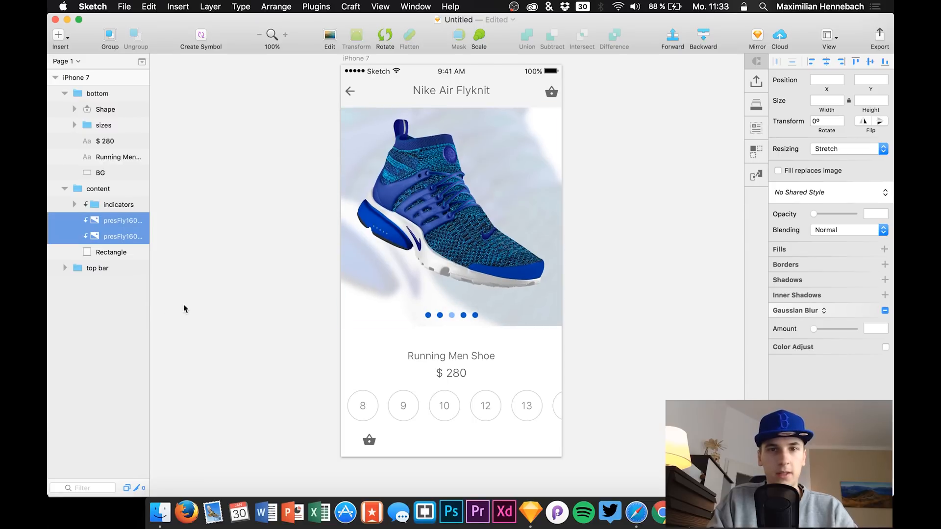
{"action": "left_click", "coordinate": [93, 292]}
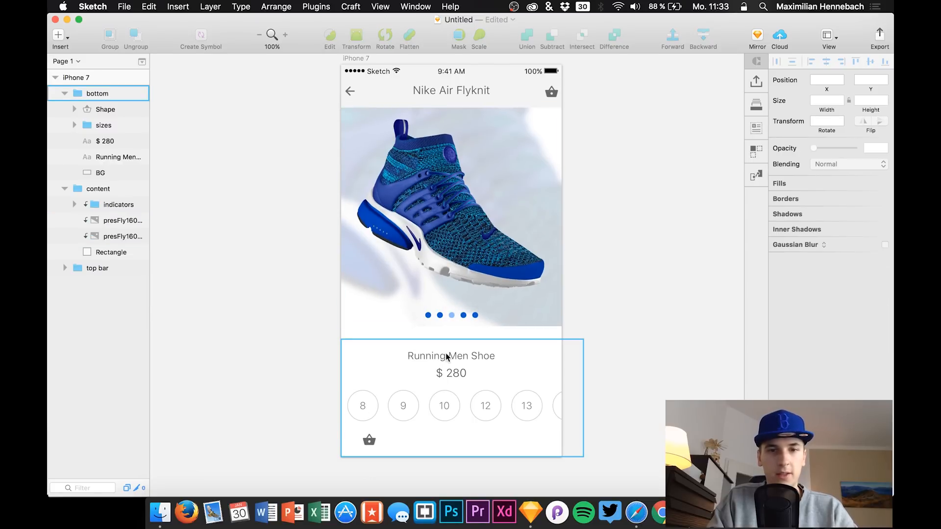
Move the basket icon, sizes group, price and shoe name in the bottom group up 20 px together
{"action": "left_click", "coordinate": [76, 100]}
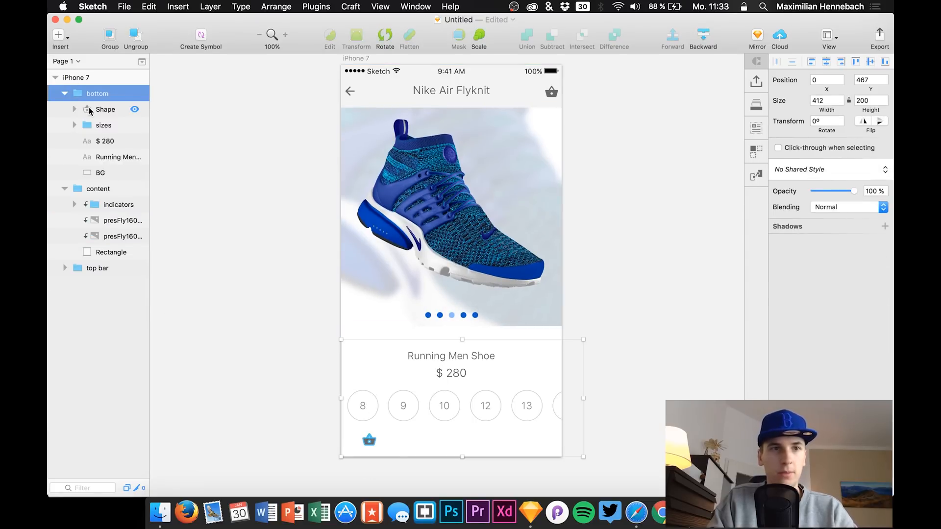
{"action": "left_click", "coordinate": [90, 111]}
{"action": "left_click", "coordinate": [90, 164], "text": "shift"}
{"action": "key", "text": "shift+Up"}
{"action": "key", "text": "shift+Up"}
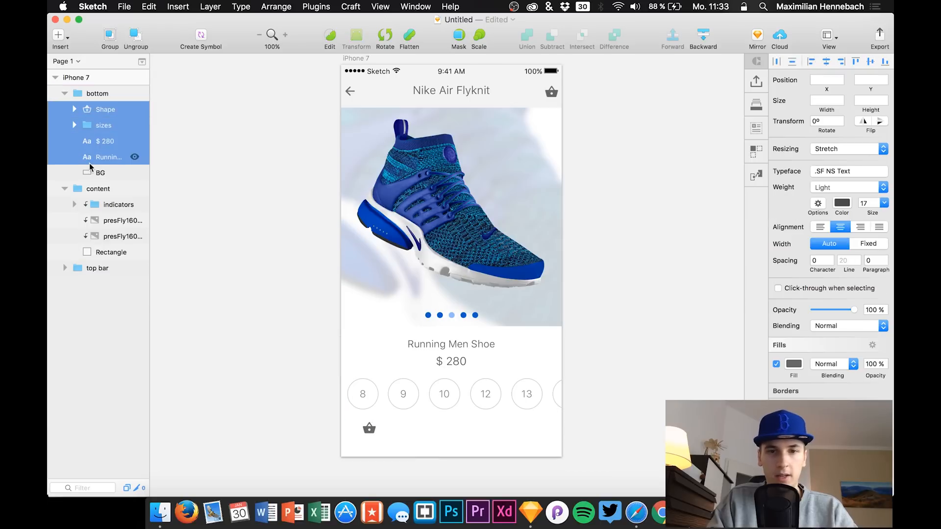
Extend the bottom group's BG rectangle upward to Y 443 with a height of 224 px
{"action": "left_click", "coordinate": [91, 171]}
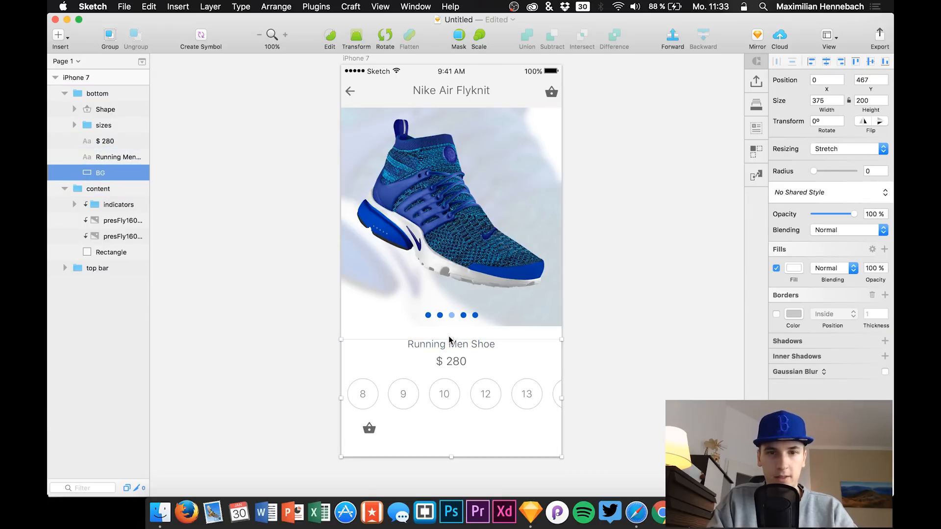
{"action": "key", "text": "Escape"}
{"action": "left_click", "coordinate": [115, 173]}
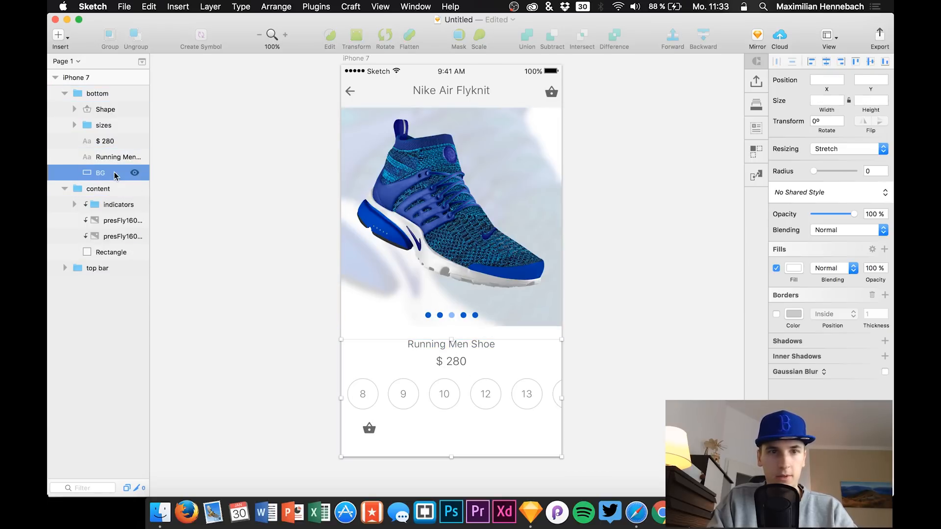
{"action": "left_click_drag", "start_coordinate": [450, 339], "coordinate": [450, 326]}
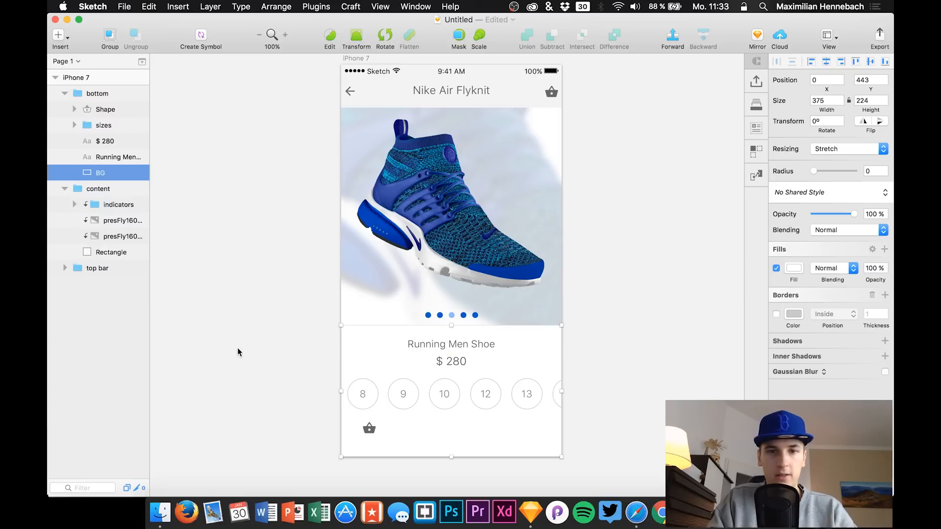
Move the basket icon in the bottom group down 10 px to Y 618
{"action": "left_click", "coordinate": [111, 125]}
{"action": "left_click", "coordinate": [108, 115]}
{"action": "key", "text": "shift+Down"}
{"action": "key", "text": "shift+Down"}
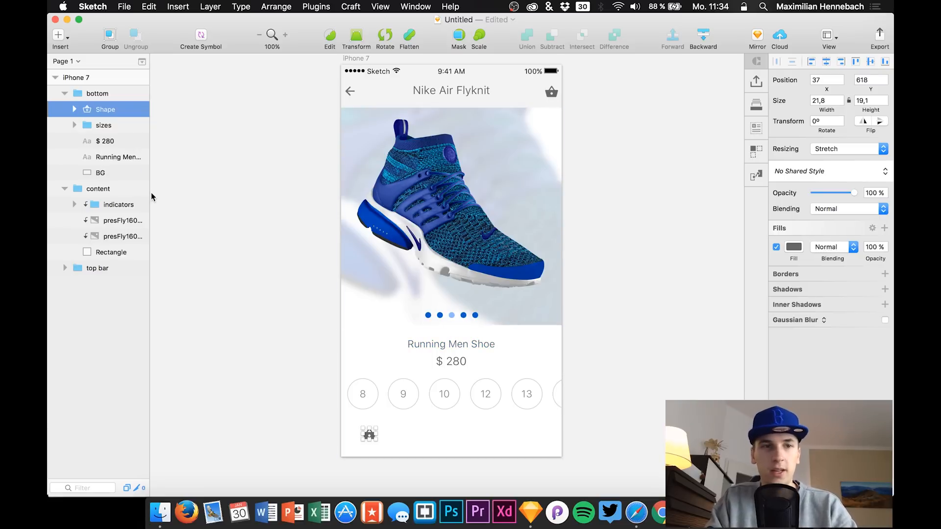
Draw a 33 px high rectangle over the lower basket icon and, with rulers shown, fit it between the guides at 6 and 370
{"action": "key", "text": "r"}
{"action": "left_click_drag", "start_coordinate": [348, 425], "coordinate": [561, 444]}
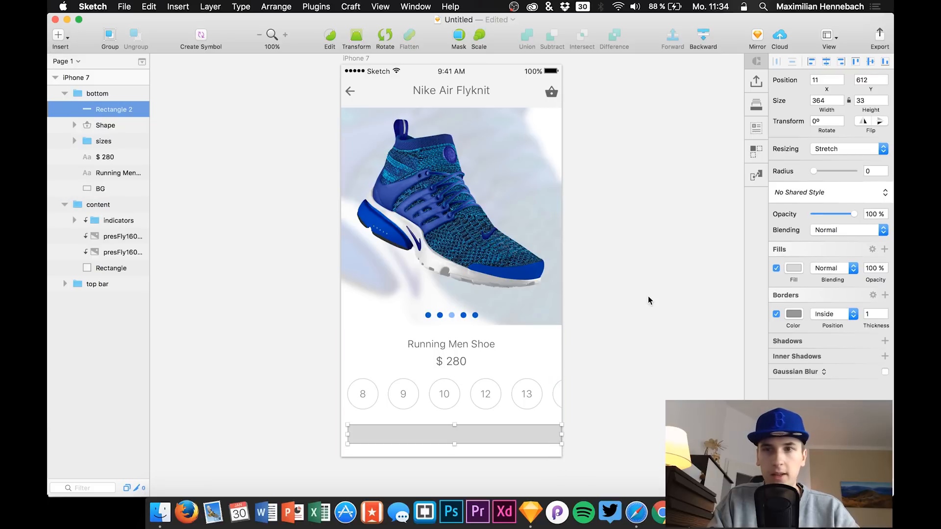
{"action": "left_click", "coordinate": [416, 6]}
{"action": "mouse_move", "coordinate": [380, 6]}
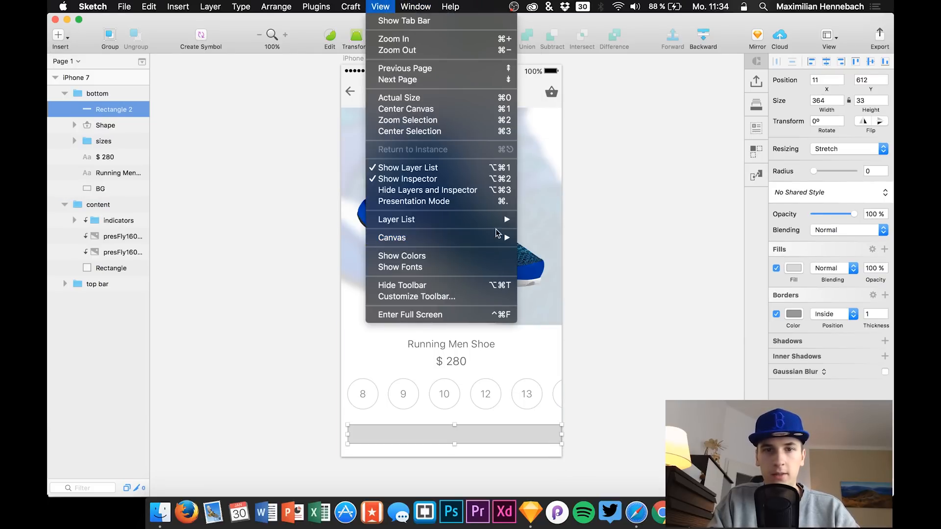
{"action": "mouse_move", "coordinate": [501, 237]}
{"action": "left_click", "coordinate": [562, 289]}
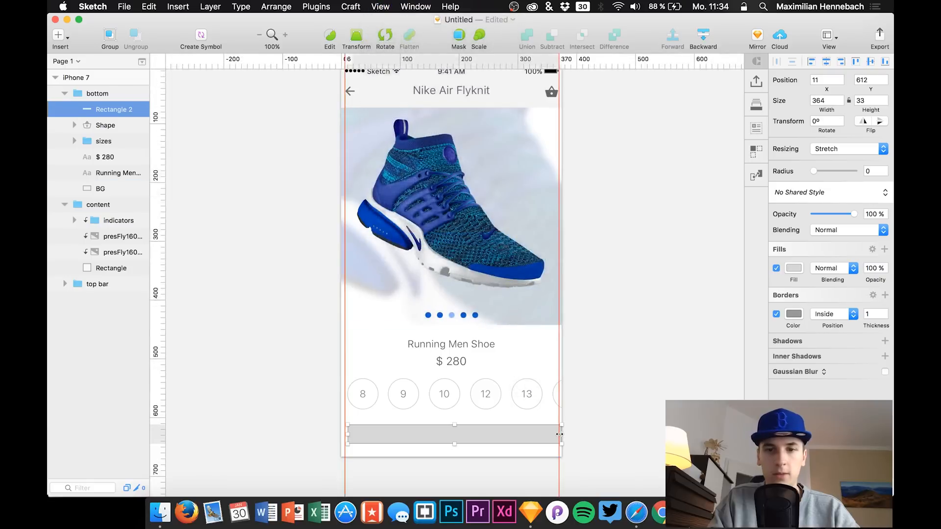
{"action": "left_click_drag", "start_coordinate": [560, 435], "coordinate": [558, 435]}
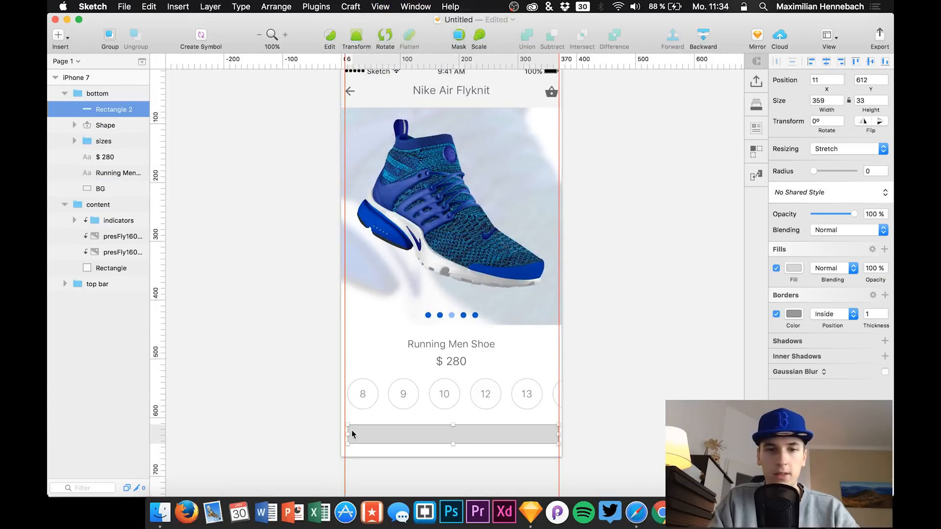
{"action": "left_click_drag", "start_coordinate": [352, 431], "coordinate": [349, 432]}
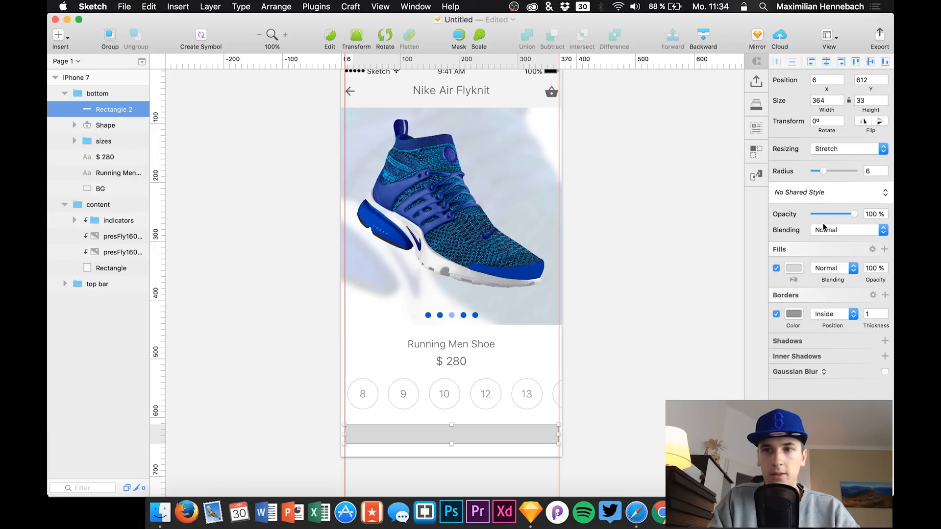
Remove the new rectangle's border and fill it with the dark blue sampled from the indicator dots
{"action": "left_click", "coordinate": [777, 314]}
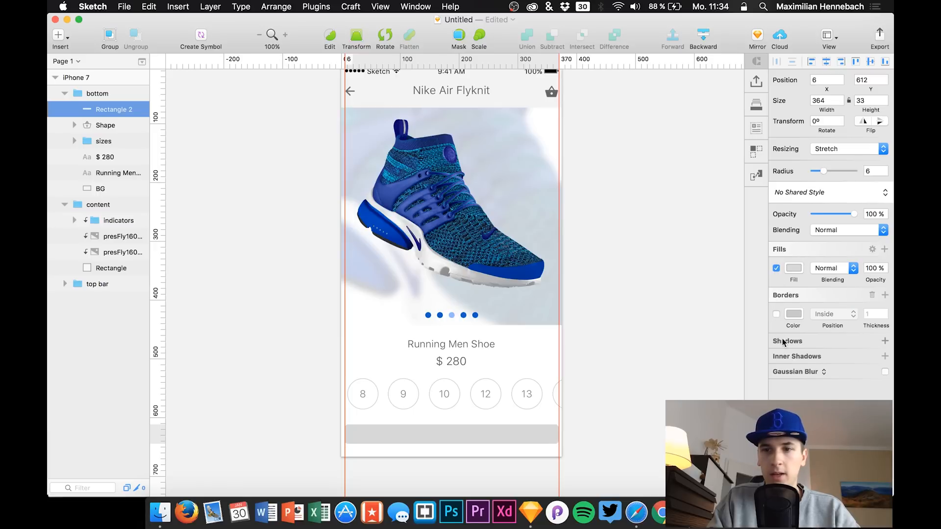
{"action": "left_click", "coordinate": [794, 269]}
{"action": "left_click", "coordinate": [780, 397]}
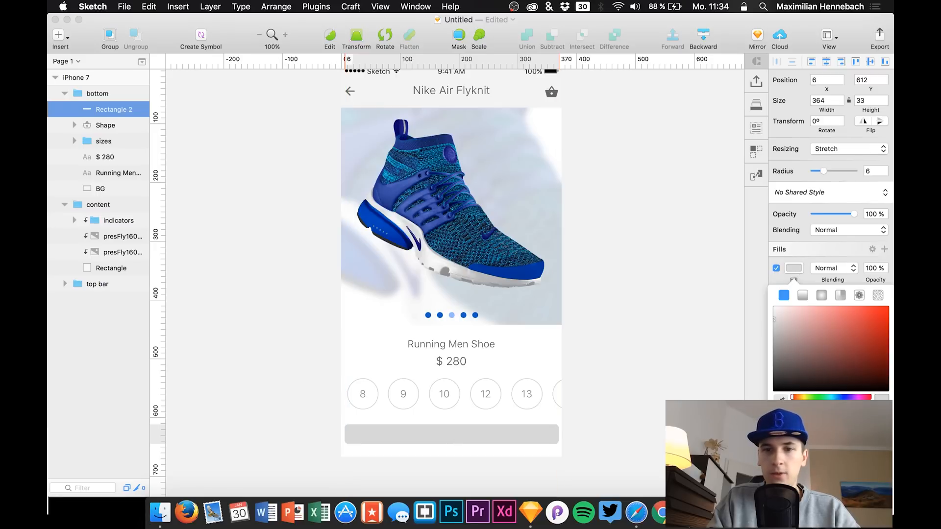
{"action": "left_click", "coordinate": [475, 316]}
{"action": "left_click", "coordinate": [800, 270]}
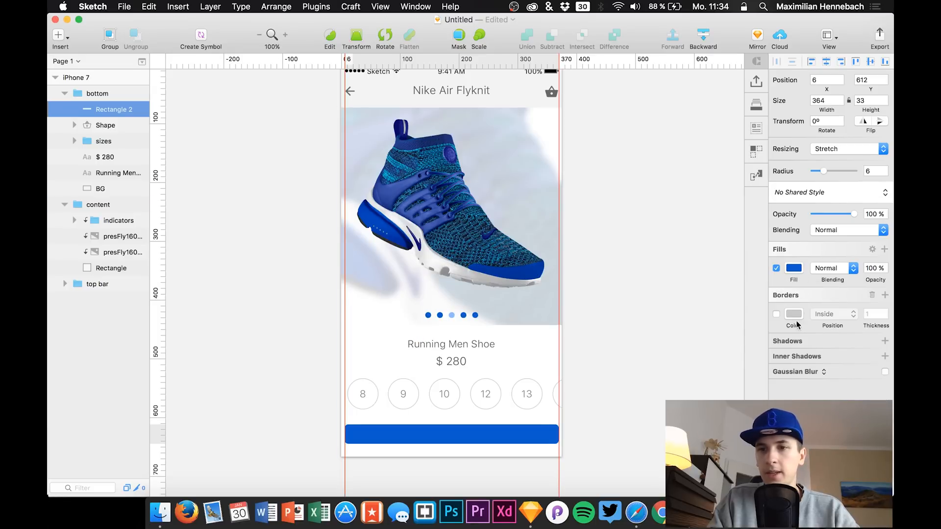
Set the blue rectangle's height to 46 px and give it a shadow in the blue sampled from the indicator dots
{"action": "left_click_drag", "start_coordinate": [866, 109], "coordinate": [871, 109]}
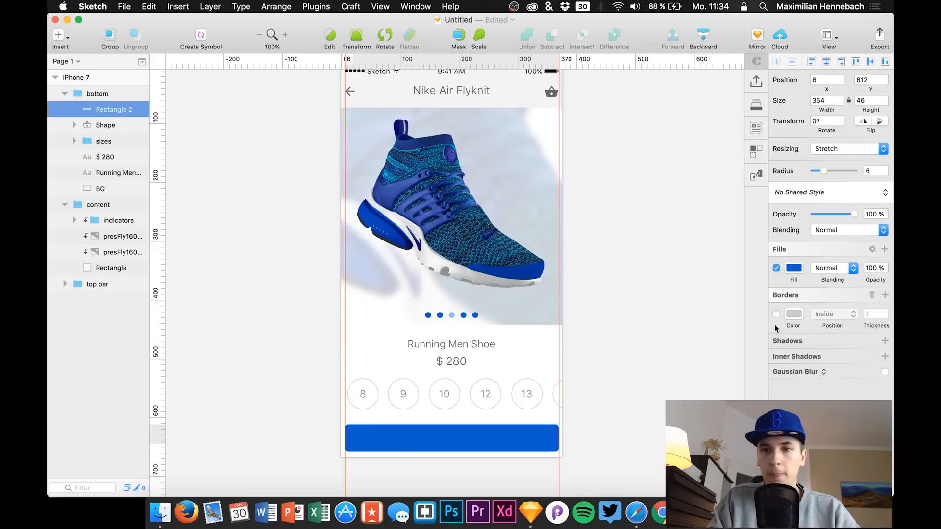
{"action": "left_click", "coordinate": [779, 342]}
{"action": "left_click", "coordinate": [793, 362]}
{"action": "left_click", "coordinate": [779, 394]}
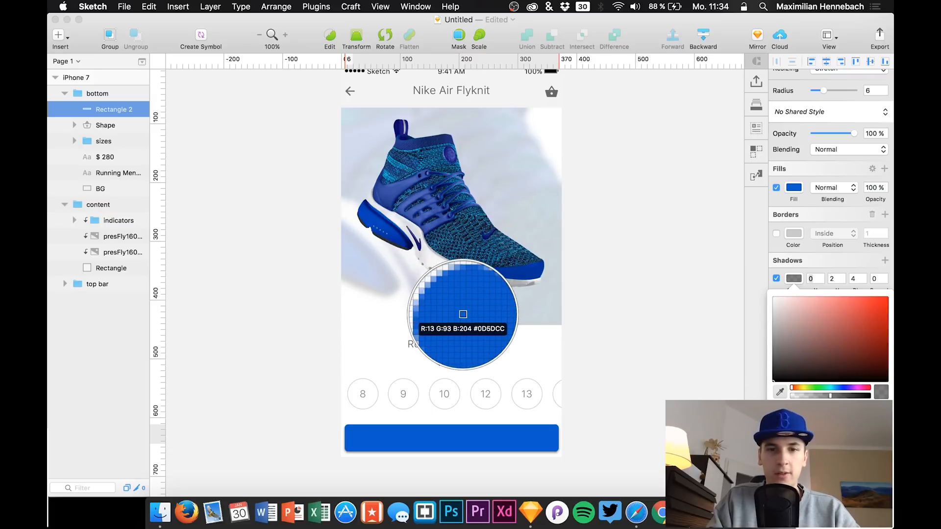
{"action": "left_click", "coordinate": [463, 314]}
{"action": "left_click", "coordinate": [842, 278]}
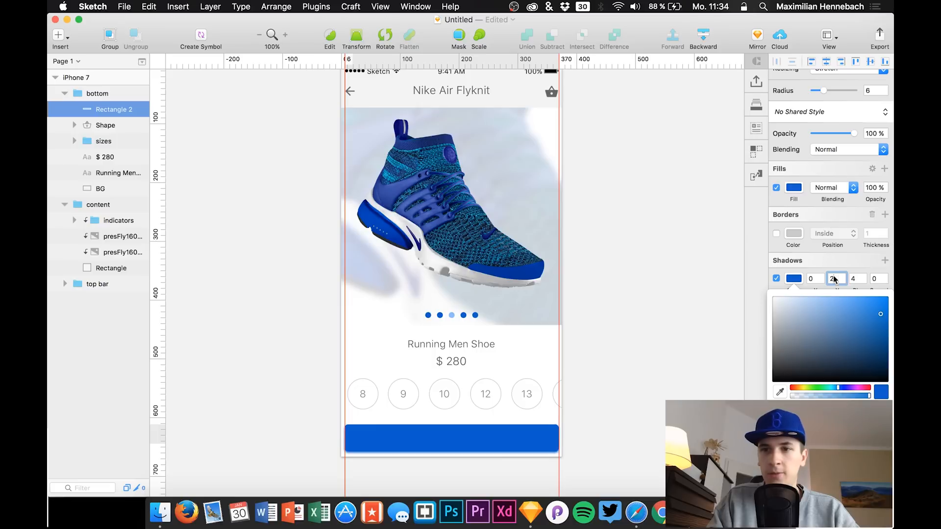
{"action": "left_click", "coordinate": [791, 279]}
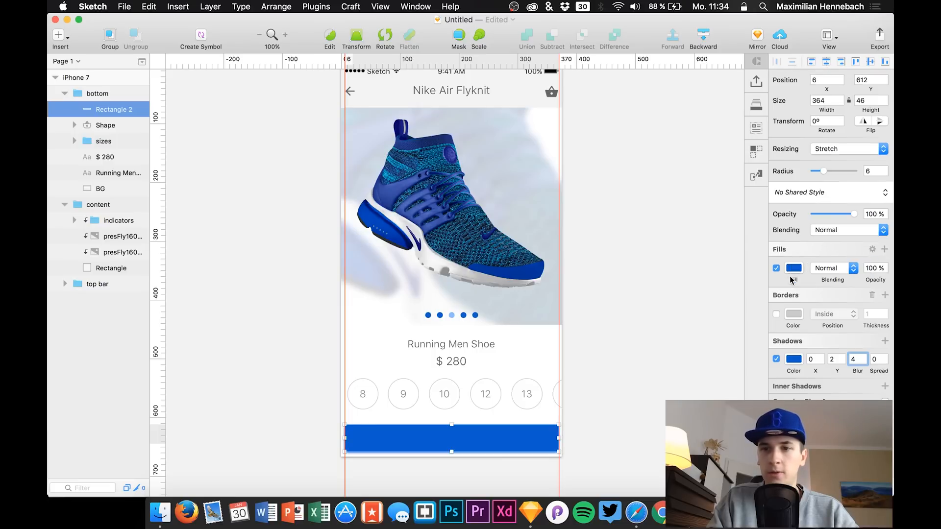
Set the rectangle's shadow to Y offset 0 and blur 5, and increase its corner radius to 52
{"action": "double_click", "coordinate": [835, 362]}
{"action": "type", "text": "0"}
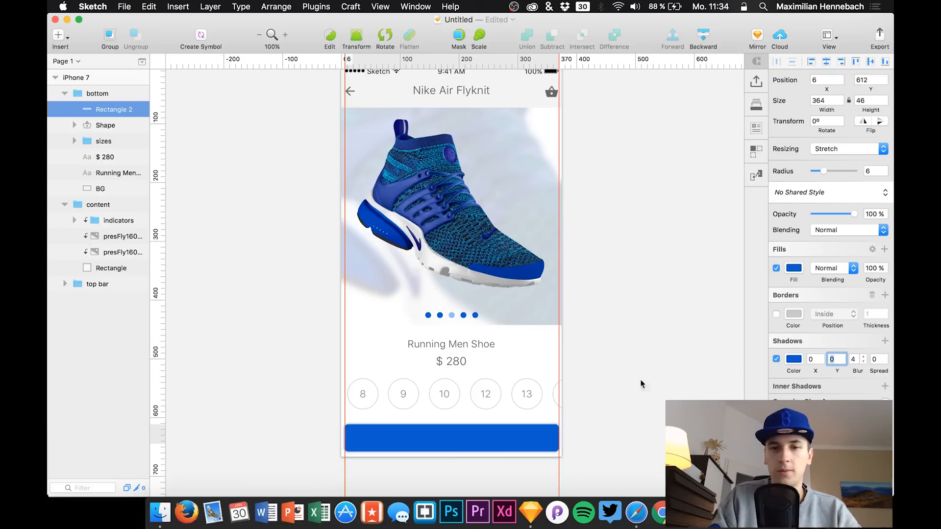
{"action": "left_click_drag", "start_coordinate": [854, 371], "coordinate": [854, 370]}
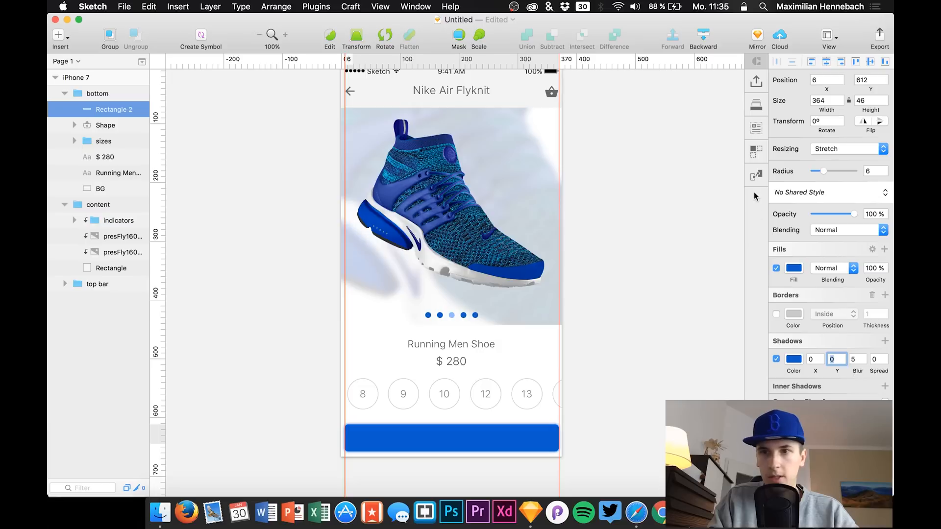
{"action": "left_click_drag", "start_coordinate": [822, 170], "coordinate": [844, 171]}
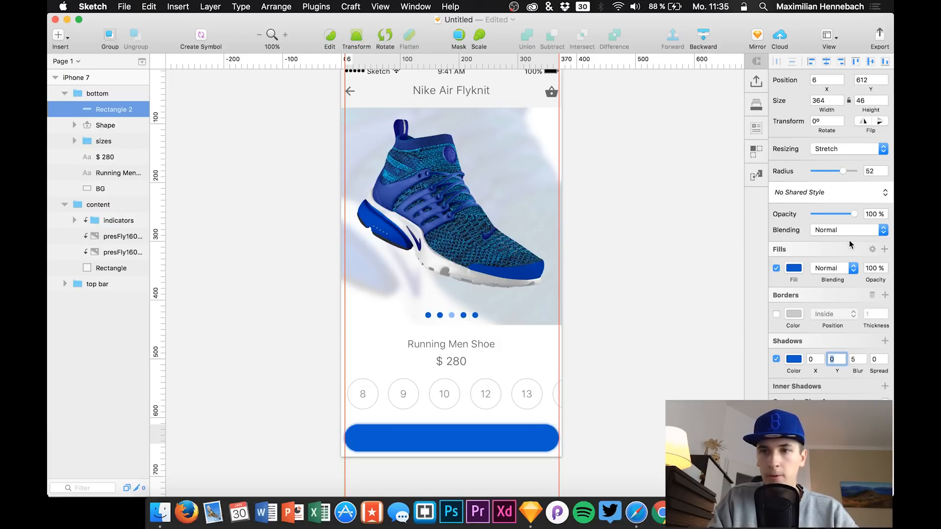
Change the button shadow's color to a brighter, lighter blue and set its blur to 6
{"action": "left_click", "coordinate": [791, 359]}
{"action": "left_click_drag", "start_coordinate": [848, 300], "coordinate": [885, 283]}
{"action": "left_click", "coordinate": [792, 278]}
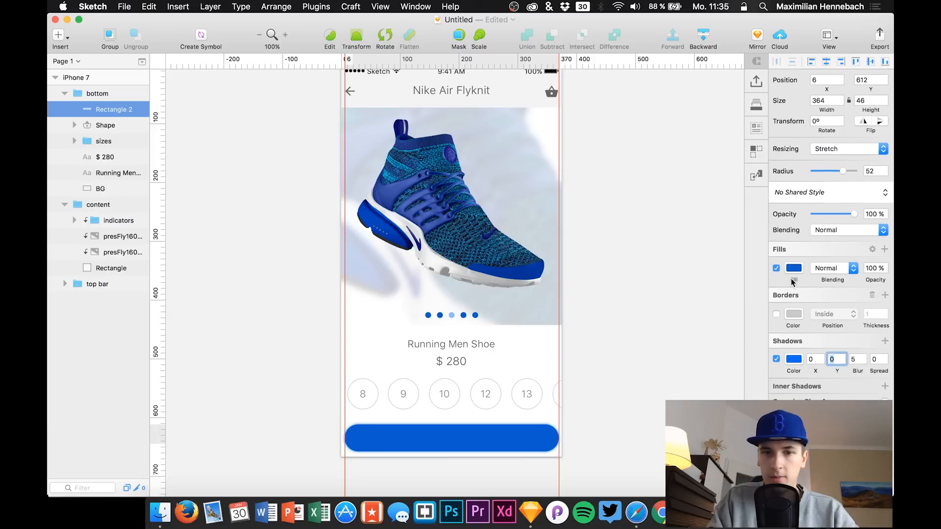
{"action": "left_click_drag", "start_coordinate": [856, 371], "coordinate": [846, 389]}
{"action": "left_click", "coordinate": [794, 359]}
{"action": "left_click", "coordinate": [793, 279]}
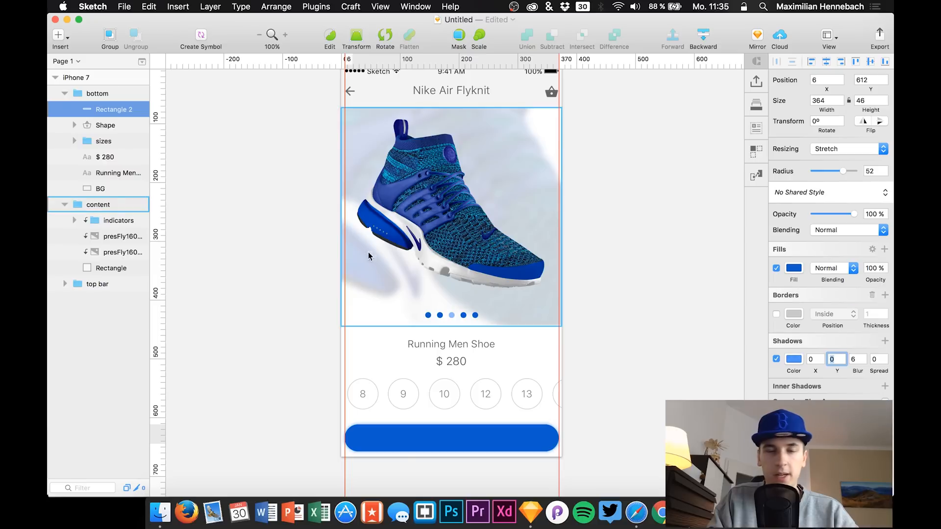
Move the blue button rectangle up 4 px to Y 608
{"action": "left_click", "coordinate": [99, 111]}
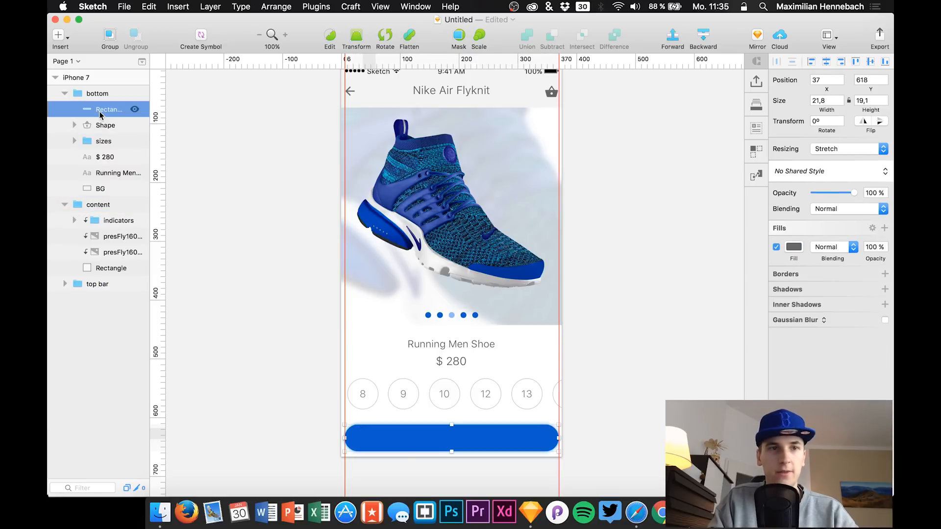
{"action": "key", "text": "shift+Up"}
{"action": "key", "text": "shift+Down"}
{"action": "key", "text": "Up"}
{"action": "key", "text": "Up"}
{"action": "key", "text": "Up"}
{"action": "key", "text": "Up"}
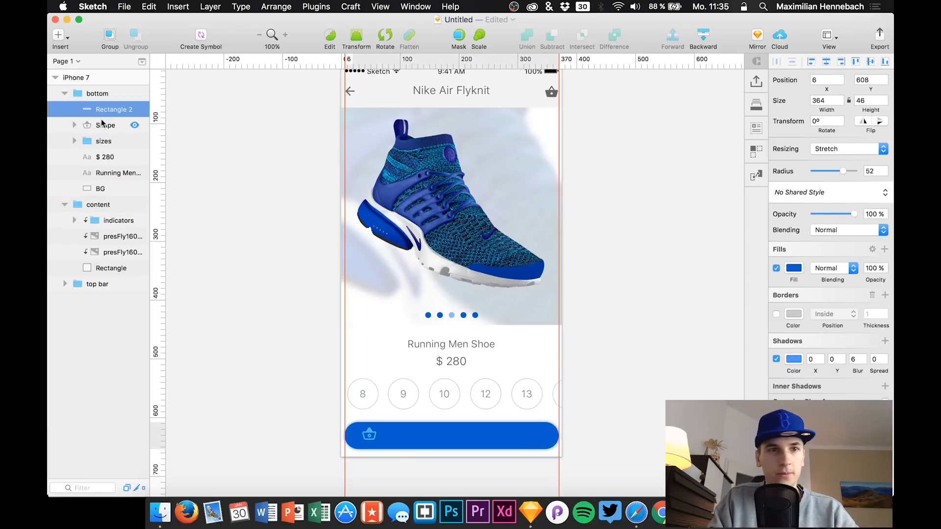
Place the basket icon above the blue rectangle in the layer order, group both, and name the group btn
{"action": "left_click", "coordinate": [103, 121]}
{"action": "left_click_drag", "start_coordinate": [103, 122], "coordinate": [102, 100]}
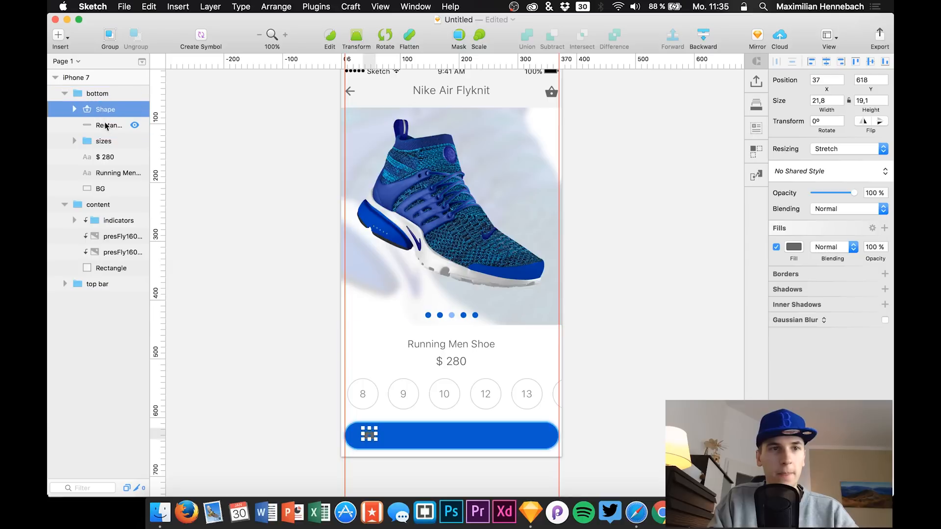
{"action": "left_click", "coordinate": [104, 129], "text": "shift"}
{"action": "key", "text": "super+c"}
{"action": "key", "text": "super+g"}
{"action": "double_click", "coordinate": [103, 110]}
{"action": "type", "text": "c"}
{"action": "key", "text": "BackSpace"}
{"action": "type", "text": "btn"}
{"action": "key", "text": "Return"}
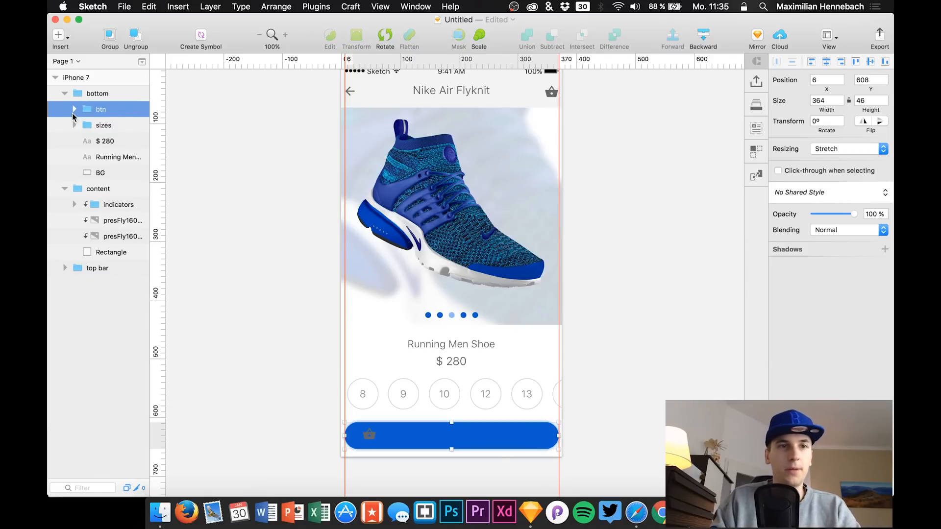
Rename the blue rectangle inside the btn group to BG
{"action": "left_click", "coordinate": [74, 109]}
{"action": "left_click", "coordinate": [113, 142]}
{"action": "left_click", "coordinate": [105, 157]}
{"action": "left_click", "coordinate": [105, 142]}
{"action": "double_click", "coordinate": [105, 142]}
{"action": "type", "text": "B"}
{"action": "key", "text": "Return"}
Change the fill of the basket icon in the btn group to white (FFFFFF)
{"action": "left_click", "coordinate": [112, 126]}
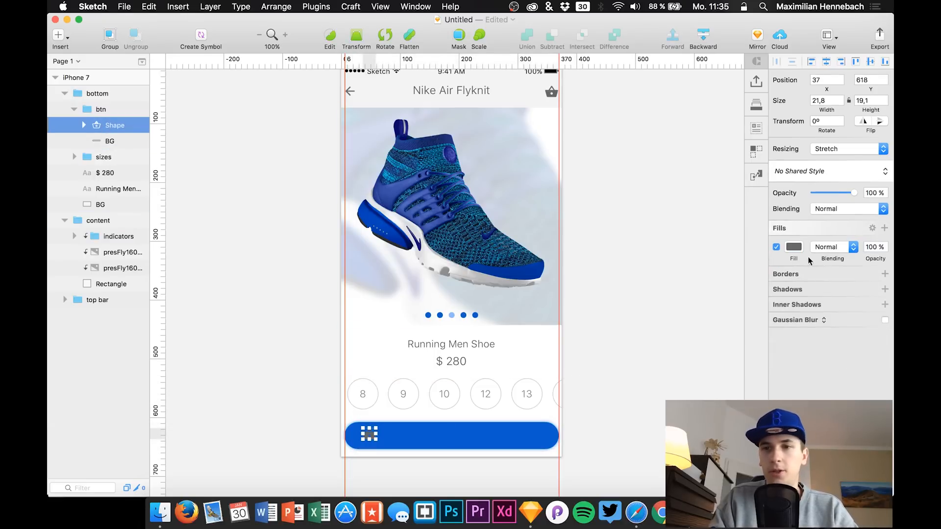
{"action": "left_click", "coordinate": [794, 247]}
{"action": "left_click", "coordinate": [795, 248]}
{"action": "left_click", "coordinate": [795, 247]}
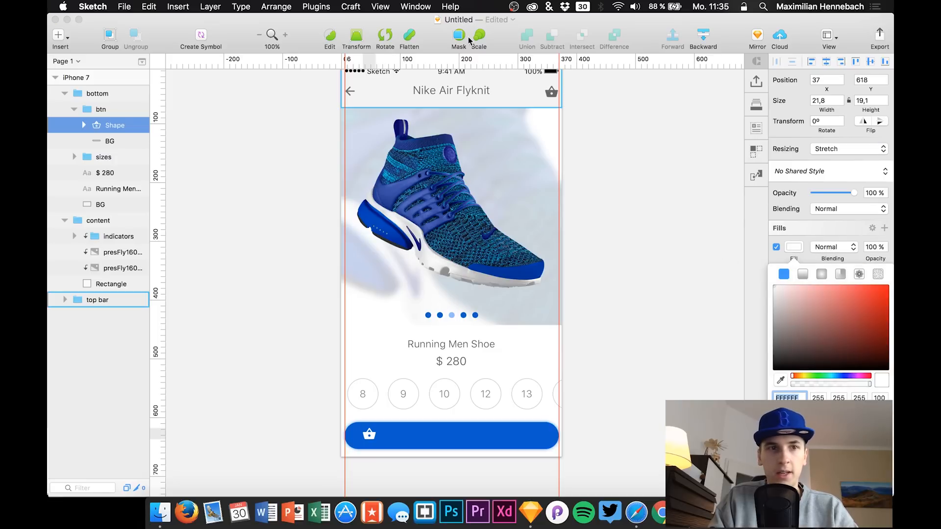
Copy the Running Men Shoe text into the btn group, above the basket icon
{"action": "left_click", "coordinate": [111, 190]}
{"action": "key", "text": "super+c"}
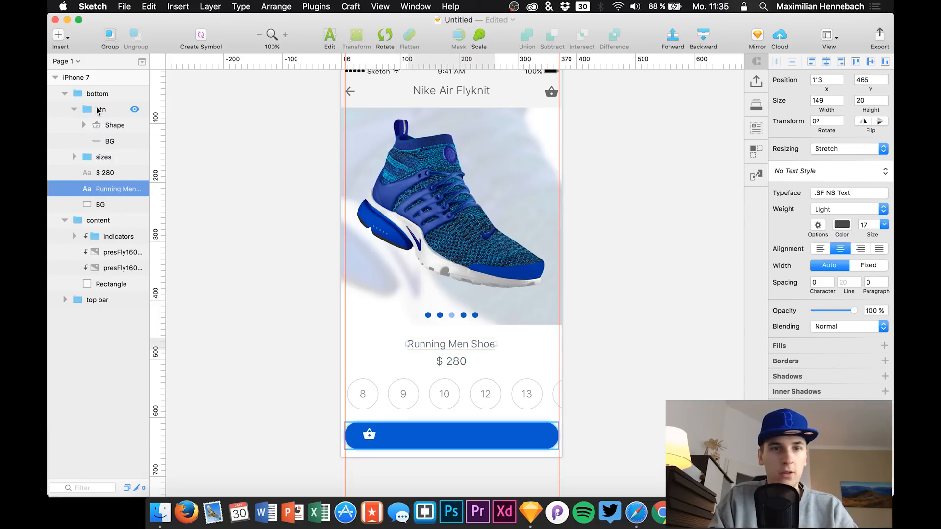
{"action": "left_click", "coordinate": [114, 125]}
{"action": "key", "text": "super+v"}
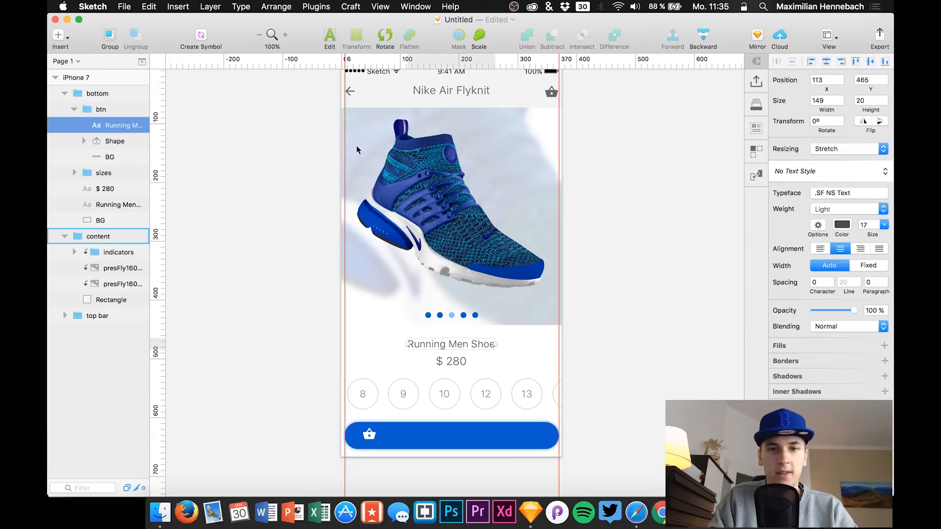
Move the copied text straight down onto the blue button, to Y 615
{"action": "key", "text": "shift+Down"}
{"action": "key", "text": "shift+Down"}
{"action": "key", "text": "shift+Down"}
{"action": "key", "text": "shift+Down"}
{"action": "key", "text": "shift+Down"}
{"action": "key", "text": "shift+Down"}
{"action": "key", "text": "shift+Down"}
{"action": "key", "text": "shift+Down"}
{"action": "key", "text": "shift+Down"}
{"action": "key", "text": "shift+Down"}
{"action": "key", "text": "shift+Down"}
{"action": "key", "text": "shift+Down"}
{"action": "key", "text": "shift+Down"}
{"action": "key", "text": "shift+Down"}
{"action": "key", "text": "shift+Down"}
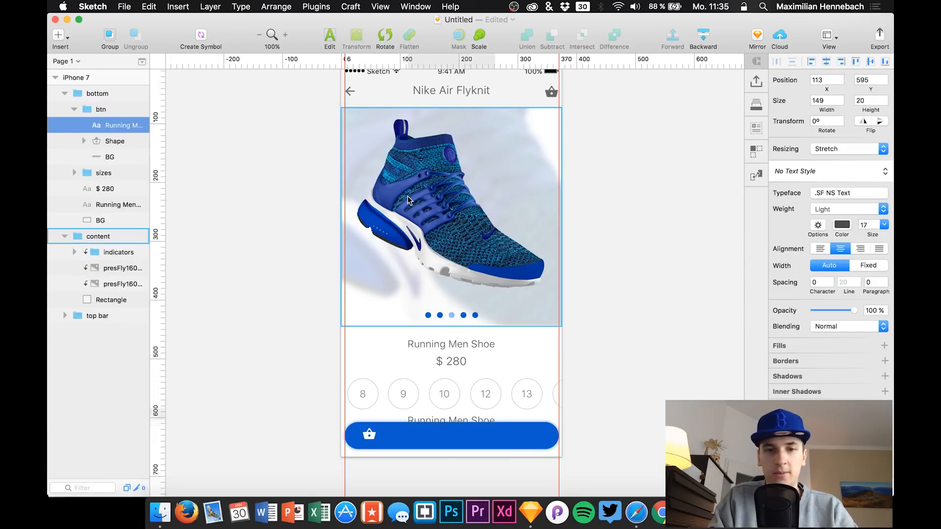
Make the button text white and set its weight to Medium
{"action": "left_click", "coordinate": [849, 228]}
{"action": "left_click_drag", "start_coordinate": [801, 284], "coordinate": [805, 227]}
{"action": "left_click", "coordinate": [830, 225]}
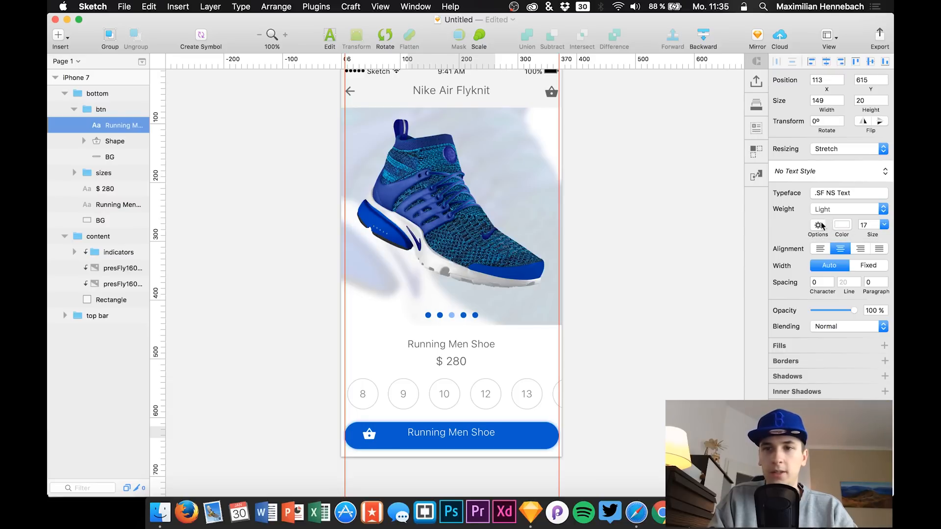
{"action": "left_click", "coordinate": [829, 209]}
{"action": "left_click", "coordinate": [834, 234]}
Replace the button text with ADD TO BAG
{"action": "double_click", "coordinate": [454, 431]}
{"action": "key", "text": "super+a"}
{"action": "type", "text": "Ad"}
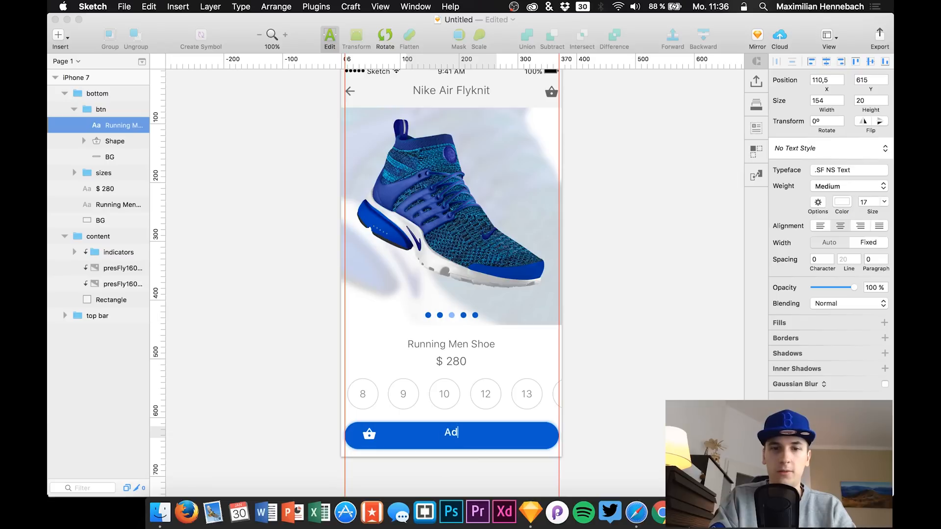
{"action": "type", "text": "d to bag"}
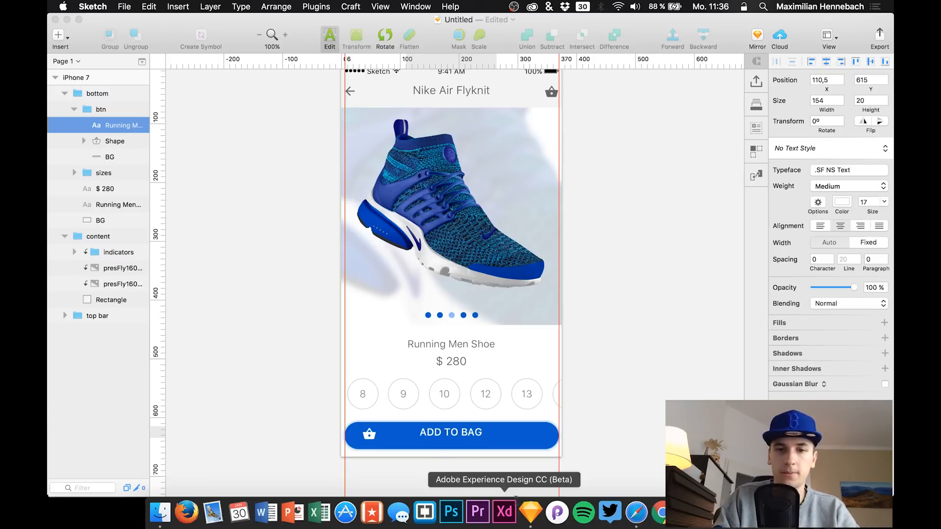
Set the ADD TO BAG text's character spacing to 1,1 and its weight to Bold
{"action": "key", "text": "super+a"}
{"action": "left_click_drag", "start_coordinate": [824, 269], "coordinate": [829, 269]}
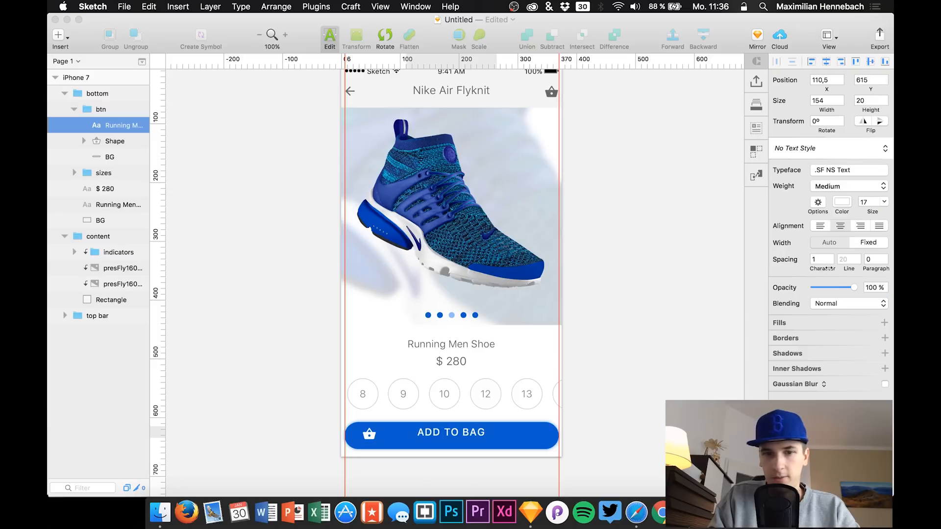
{"action": "left_click", "coordinate": [836, 187]}
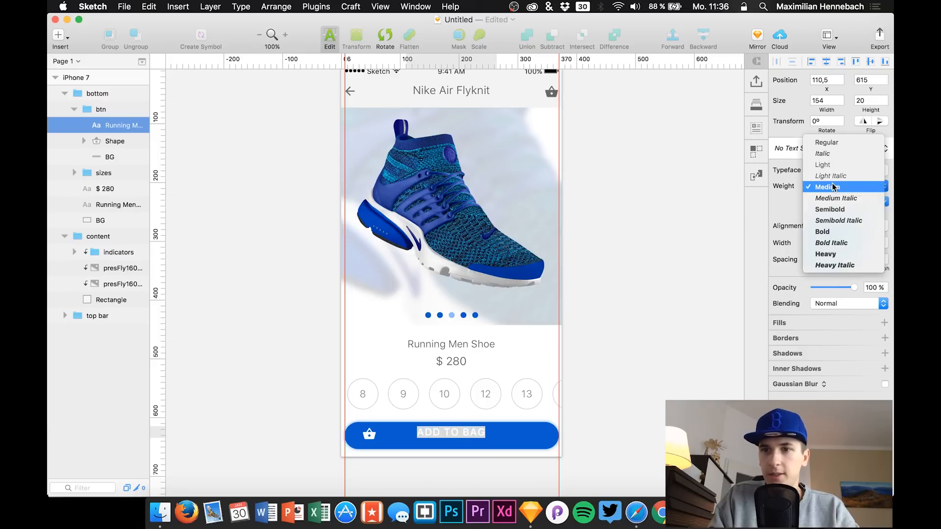
{"action": "left_click", "coordinate": [827, 233]}
{"action": "key", "text": "Escape"}
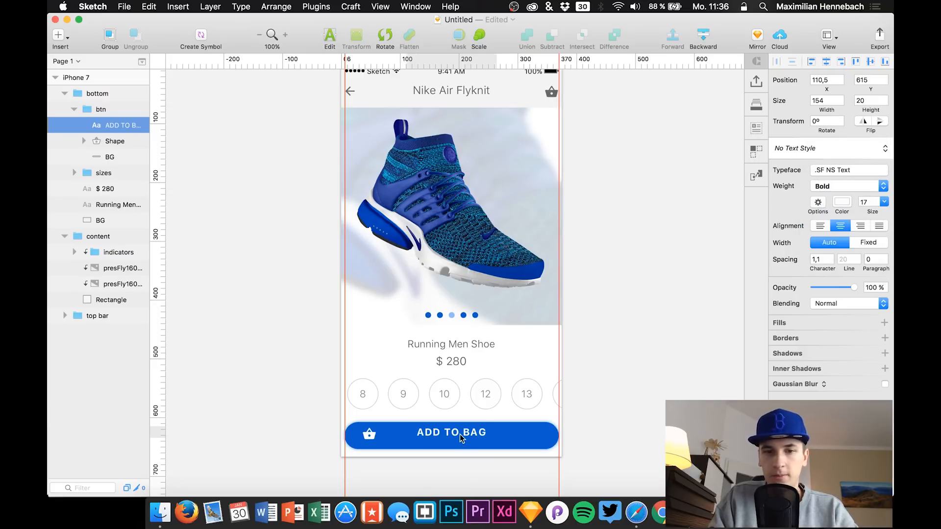
Move the ADD TO BAG text down 5 px to Y 620
{"action": "key", "text": "Down"}
{"action": "key", "text": "Down"}
{"action": "key", "text": "Down"}
{"action": "key", "text": "Down"}
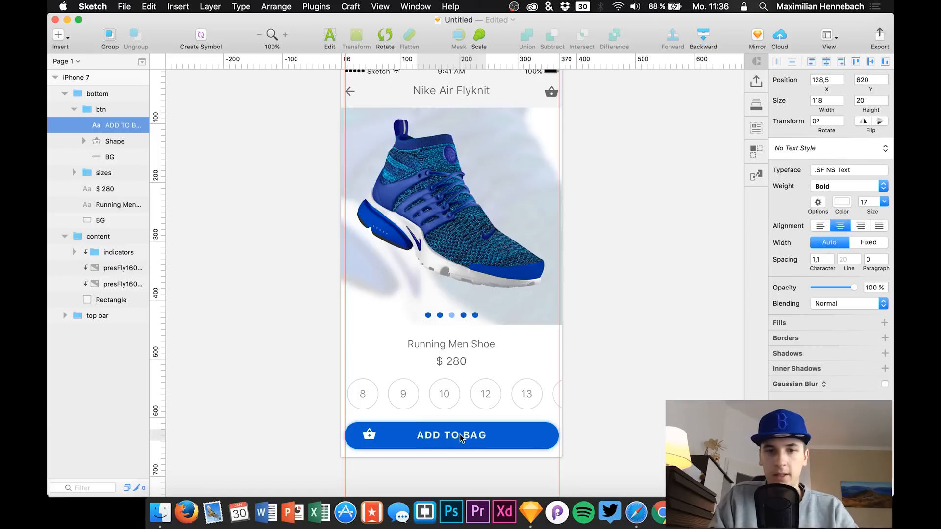
Move the white basket icon right beside the ADD TO BAG text, to X 95, Y 619
{"action": "left_click", "coordinate": [392, 437]}
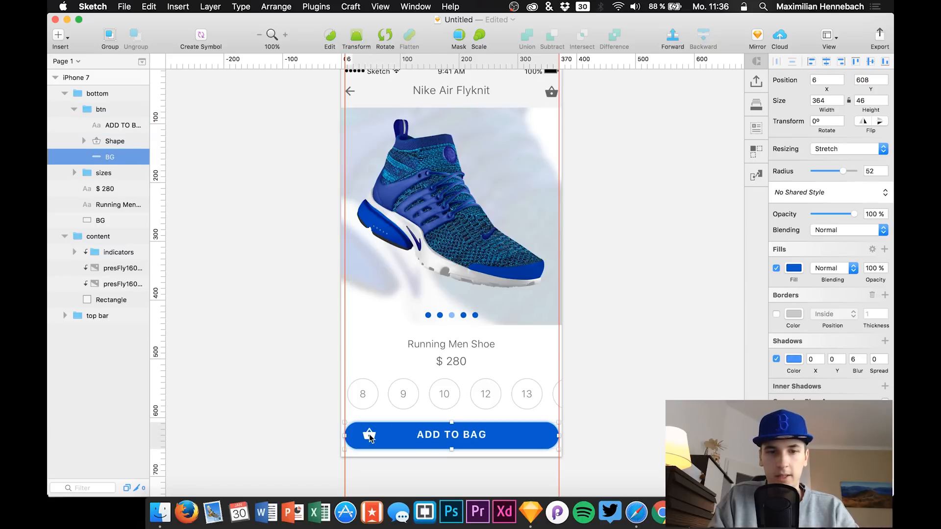
{"action": "double_click", "coordinate": [369, 436]}
{"action": "key", "text": "Escape"}
{"action": "key", "text": "Escape"}
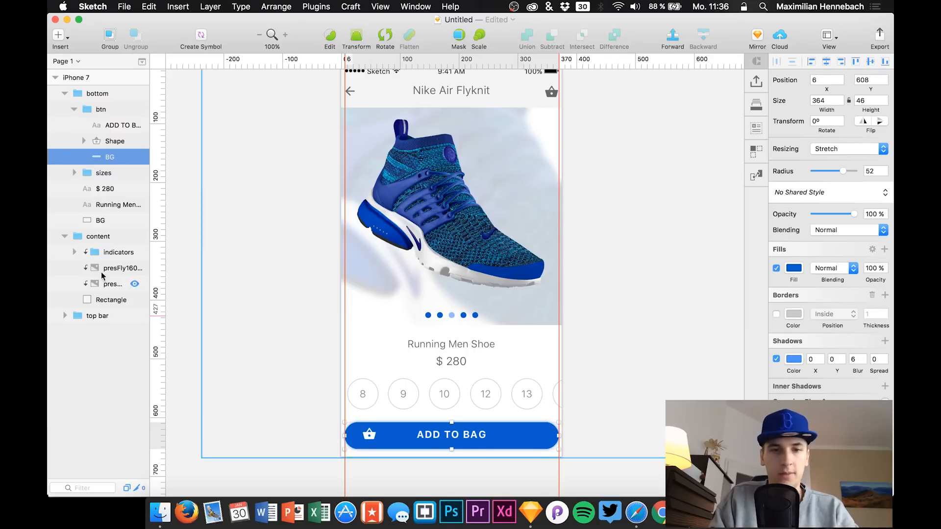
{"action": "left_click", "coordinate": [96, 140]}
{"action": "key", "text": "shift+Right"}
{"action": "key", "text": "shift+Right"}
{"action": "key", "text": "shift+Right"}
{"action": "key", "text": "shift+Right"}
{"action": "key", "text": "shift+Right"}
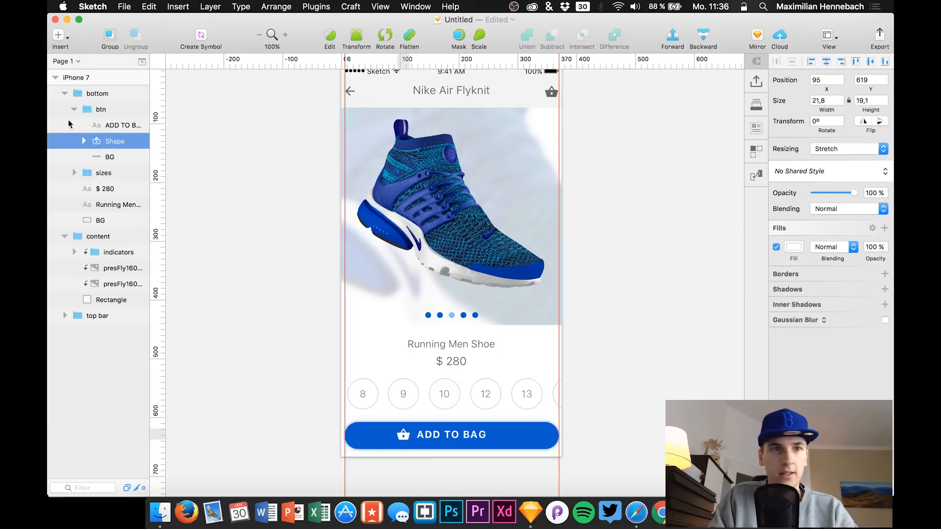
Shift the ADD TO BAG text and basket icon together to the right to centre them in the button, at Y 620
{"action": "left_click", "coordinate": [101, 126], "text": "shift"}
{"action": "key", "text": "shift+Right"}
{"action": "key", "text": "shift+Right"}
{"action": "key", "text": "Down"}
{"action": "key", "text": "Left"}
{"action": "key", "text": "Left"}
{"action": "key", "text": "Left"}
{"action": "key", "text": "Left"}
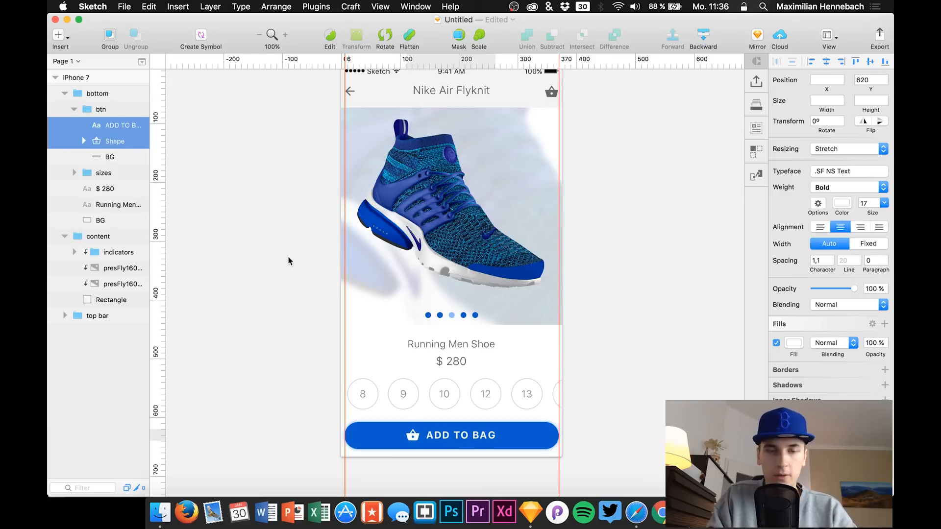
Hide the canvas rulers and their guides to show the clean design, with nothing selected
{"action": "scroll", "coordinate": [331, 167], "scroll_direction": "up", "scroll_amount": 2}
{"action": "scroll", "coordinate": [331, 166], "scroll_direction": "up", "scroll_amount": 2}
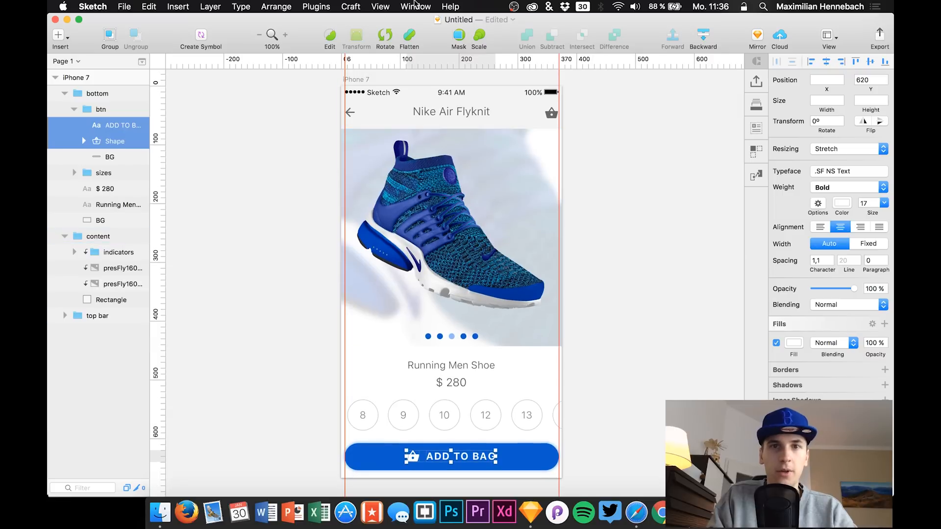
{"action": "left_click", "coordinate": [422, 6]}
{"action": "mouse_move", "coordinate": [385, 5]}
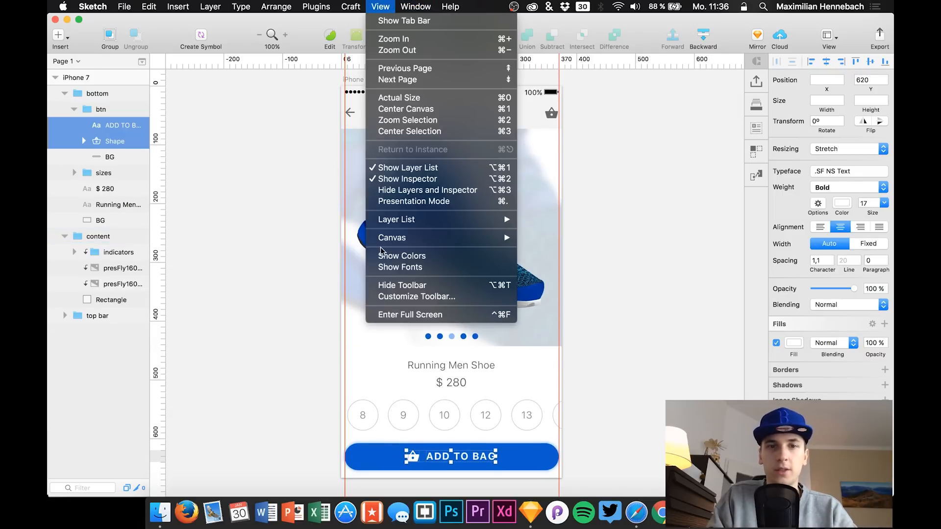
{"action": "mouse_move", "coordinate": [387, 239]}
{"action": "left_click", "coordinate": [527, 290]}
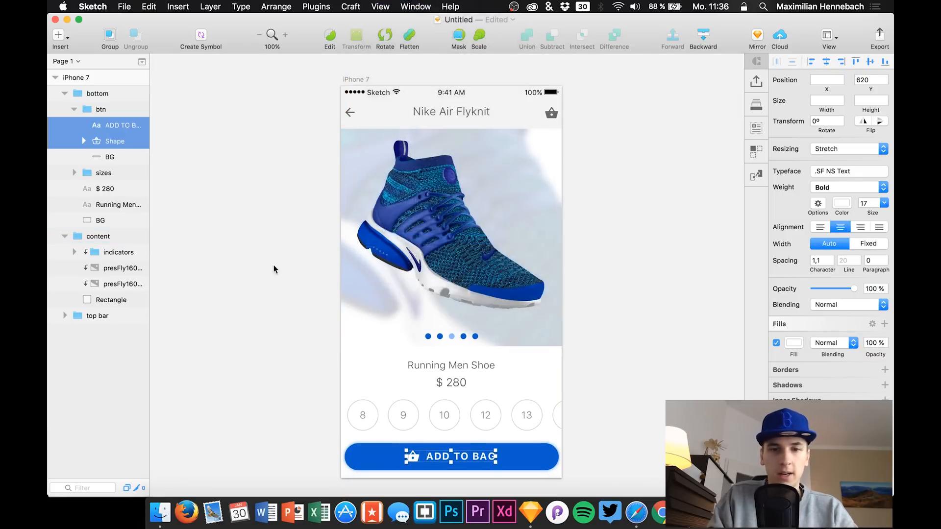
{"action": "left_click", "coordinate": [262, 262]}
Move the sizes row up to Y 532, and the product name and price texts together up about 5 px
{"action": "left_click", "coordinate": [448, 427]}
{"action": "left_click", "coordinate": [447, 428]}
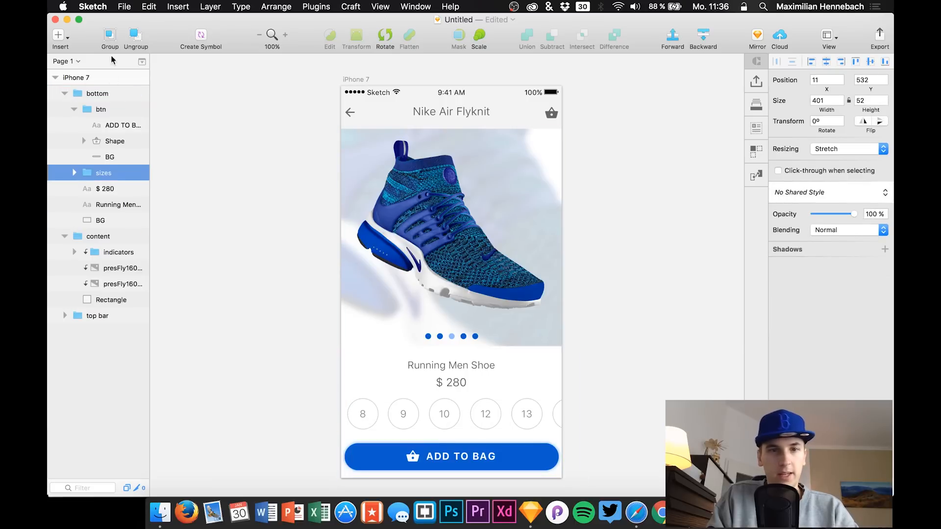
{"action": "left_click", "coordinate": [455, 366]}
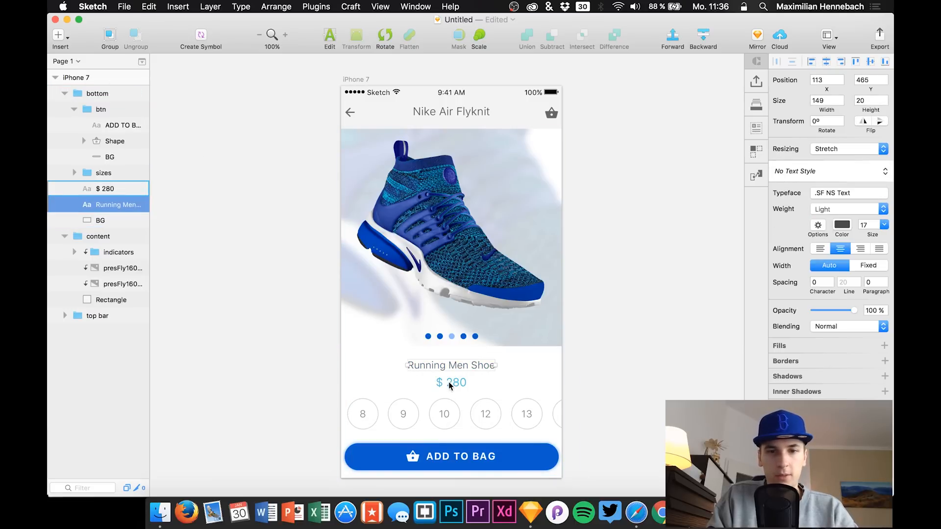
{"action": "left_click", "coordinate": [450, 385], "text": "shift"}
{"action": "key", "text": "Up"}
{"action": "key", "text": "Up"}
{"action": "key", "text": "Up"}
{"action": "key", "text": "Up"}
{"action": "key", "text": "Up"}
{"action": "key", "text": "Up"}
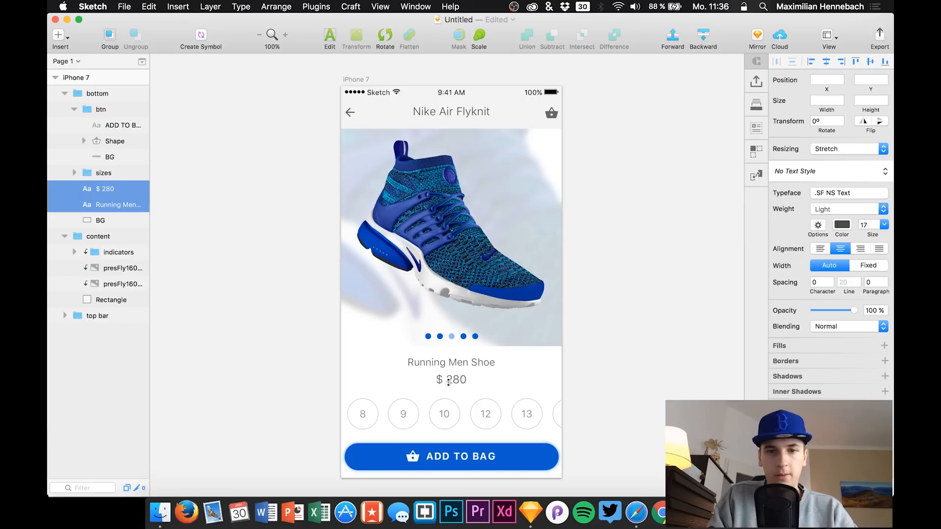
Move the sizes group up to Y 530 and clear the selection
{"action": "left_click", "coordinate": [452, 405]}
{"action": "key", "text": "Up"}
{"action": "key", "text": "Up"}
{"action": "key", "text": "Up"}
{"action": "key", "text": "Up"}
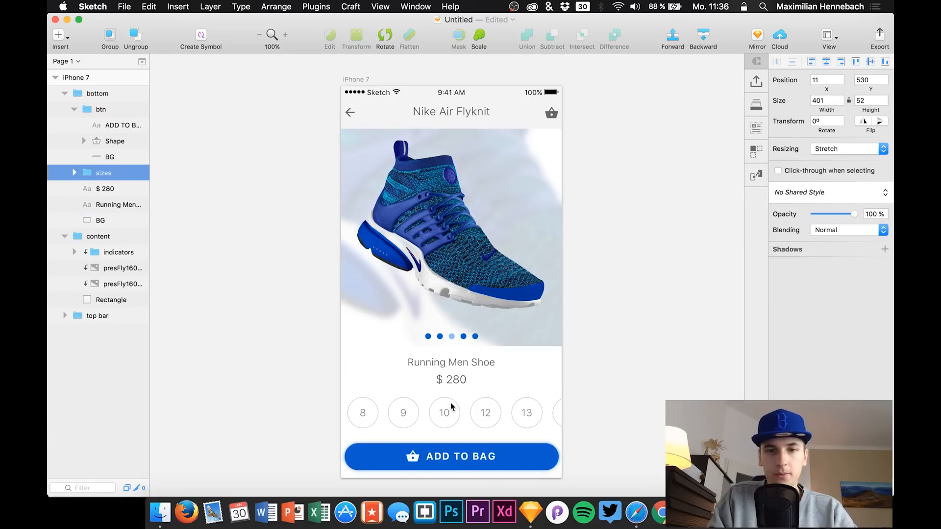
{"action": "left_click", "coordinate": [248, 366]}
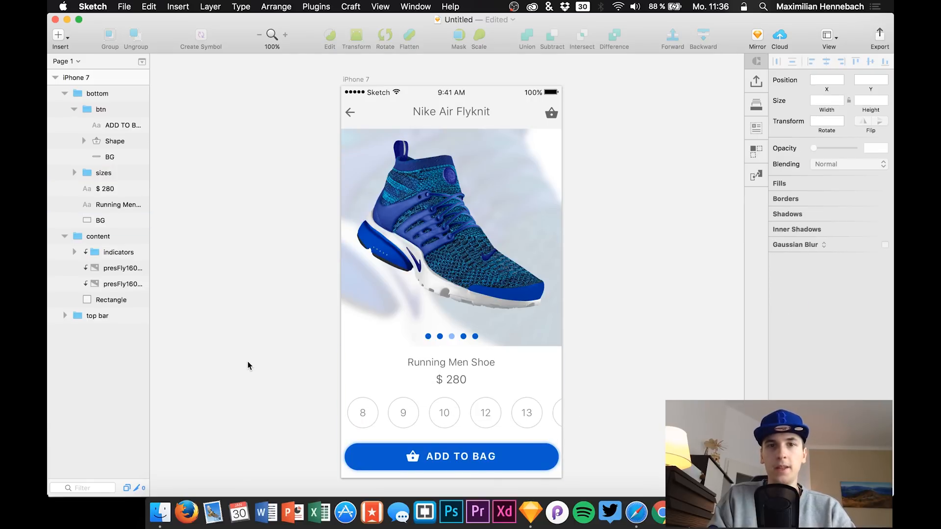